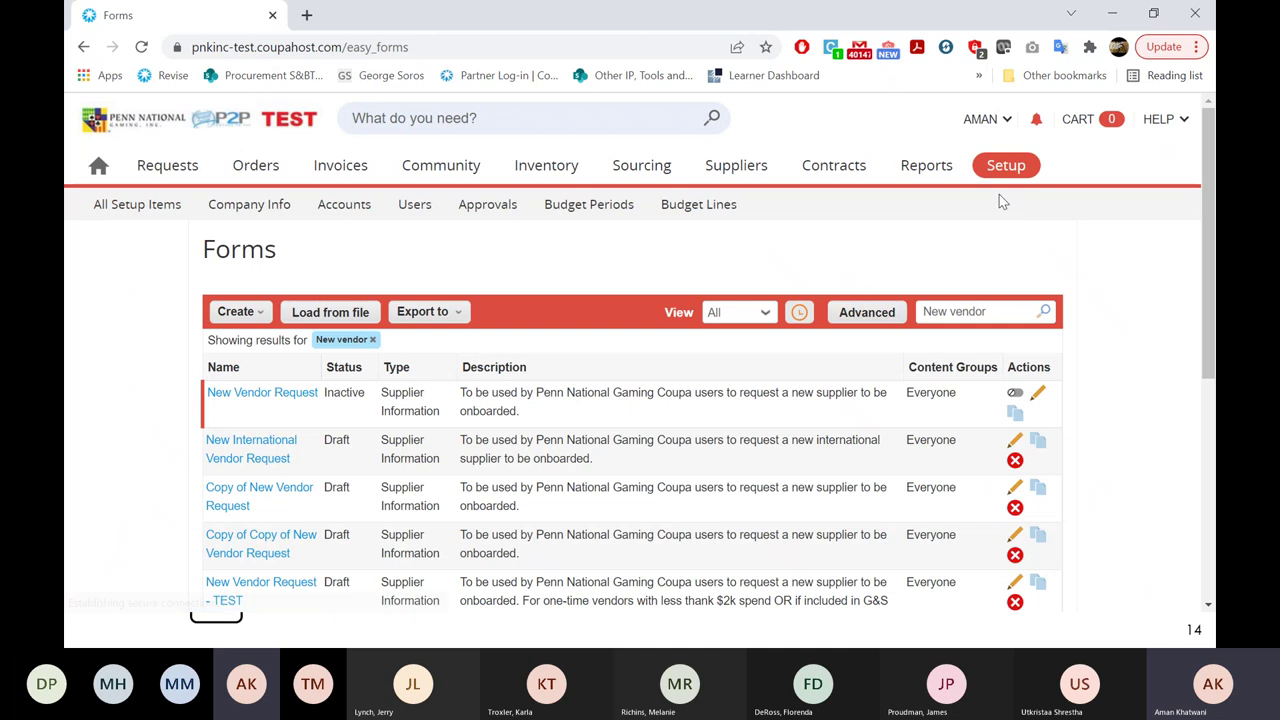
Create a new form of type Supplier Information named "Demo_Supplier Information Form" and save it.
left_click(256, 327)
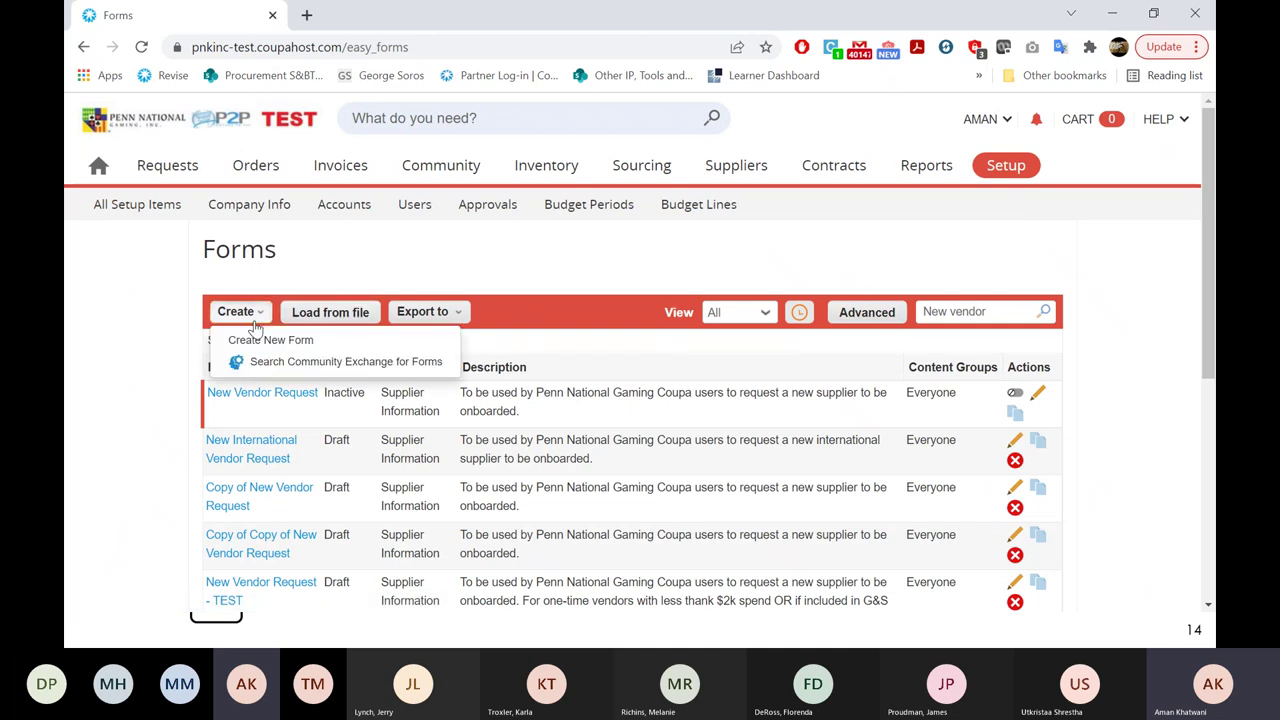
left_click(262, 340)
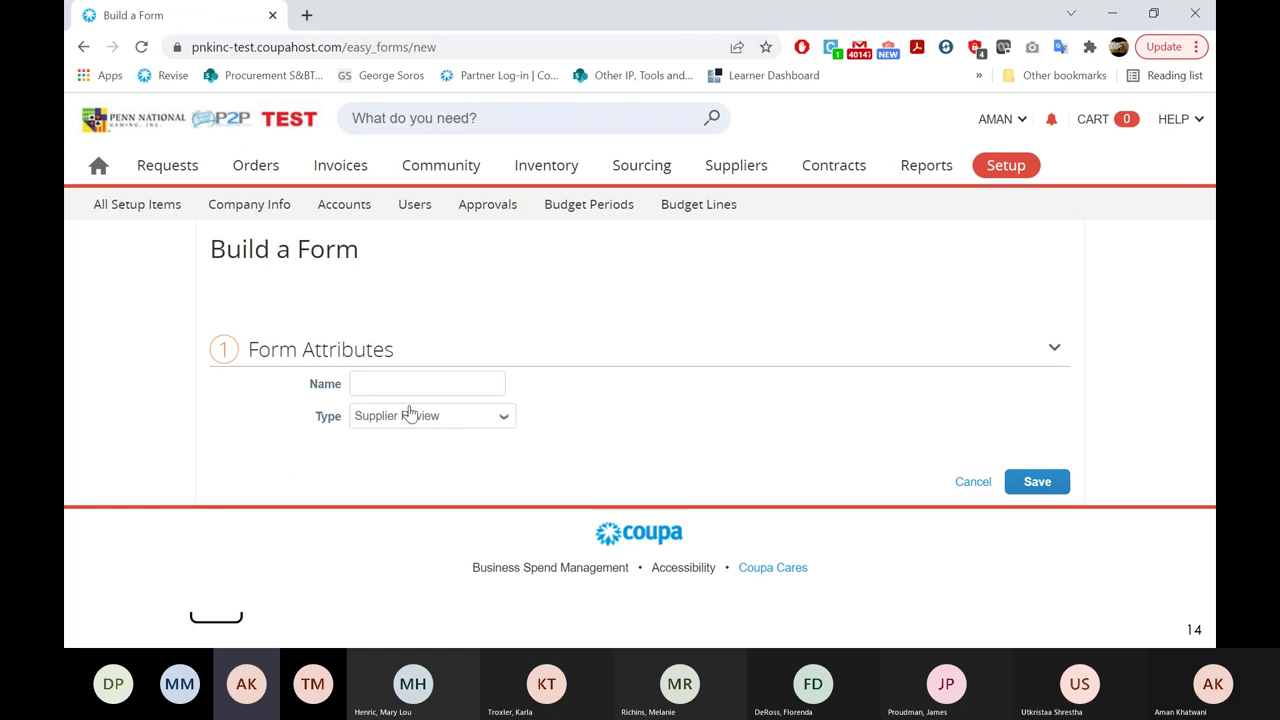
left_click(409, 416)
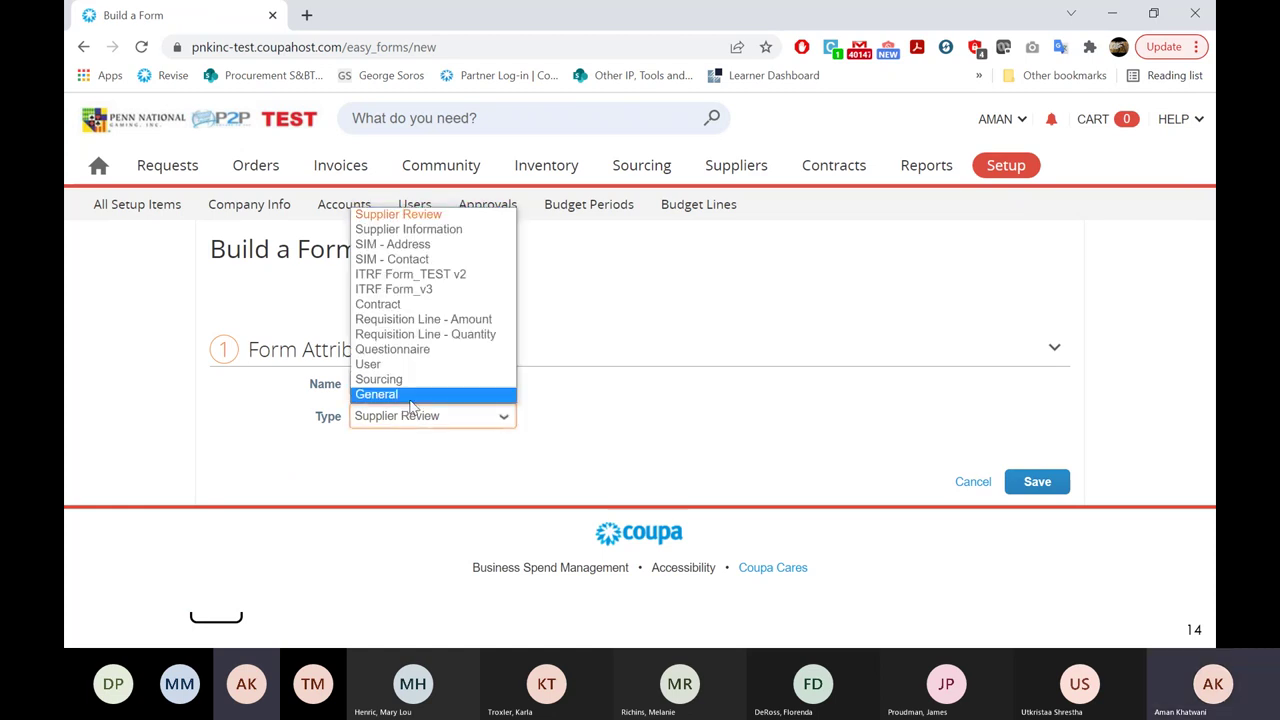
left_click(440, 236)
left_click(494, 389)
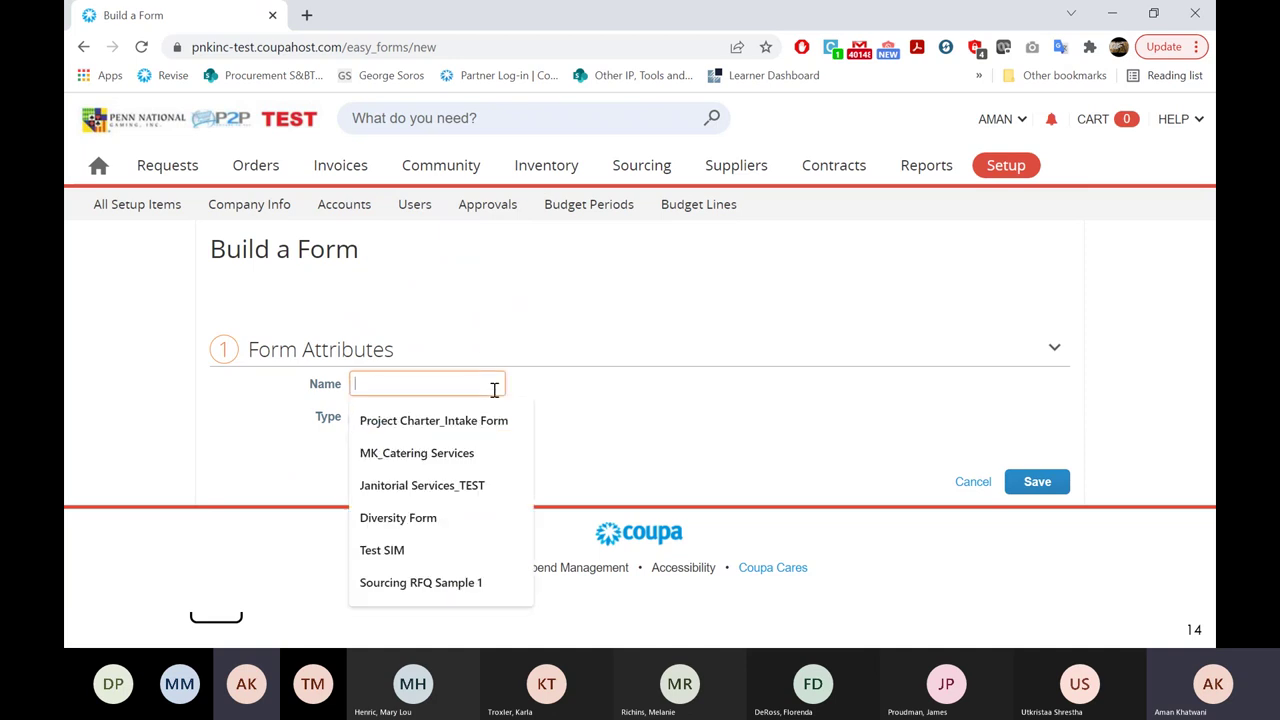
type("Demo_S")
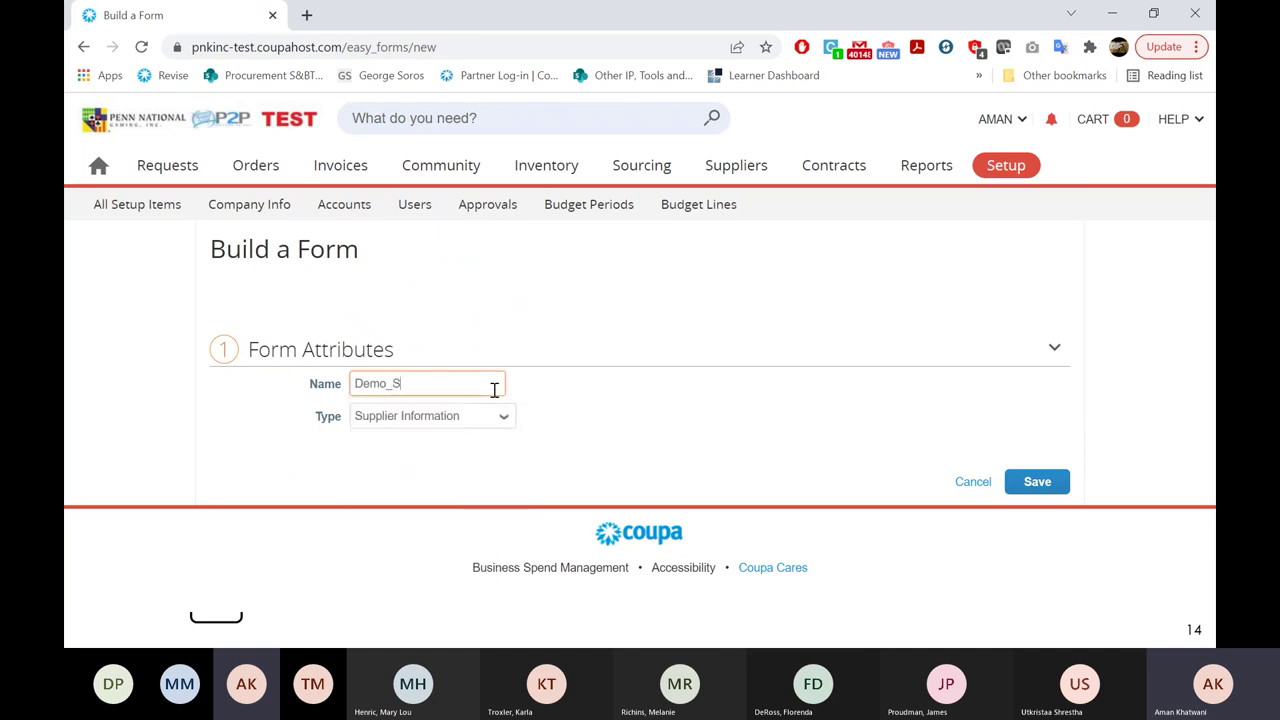
type("upplier ")
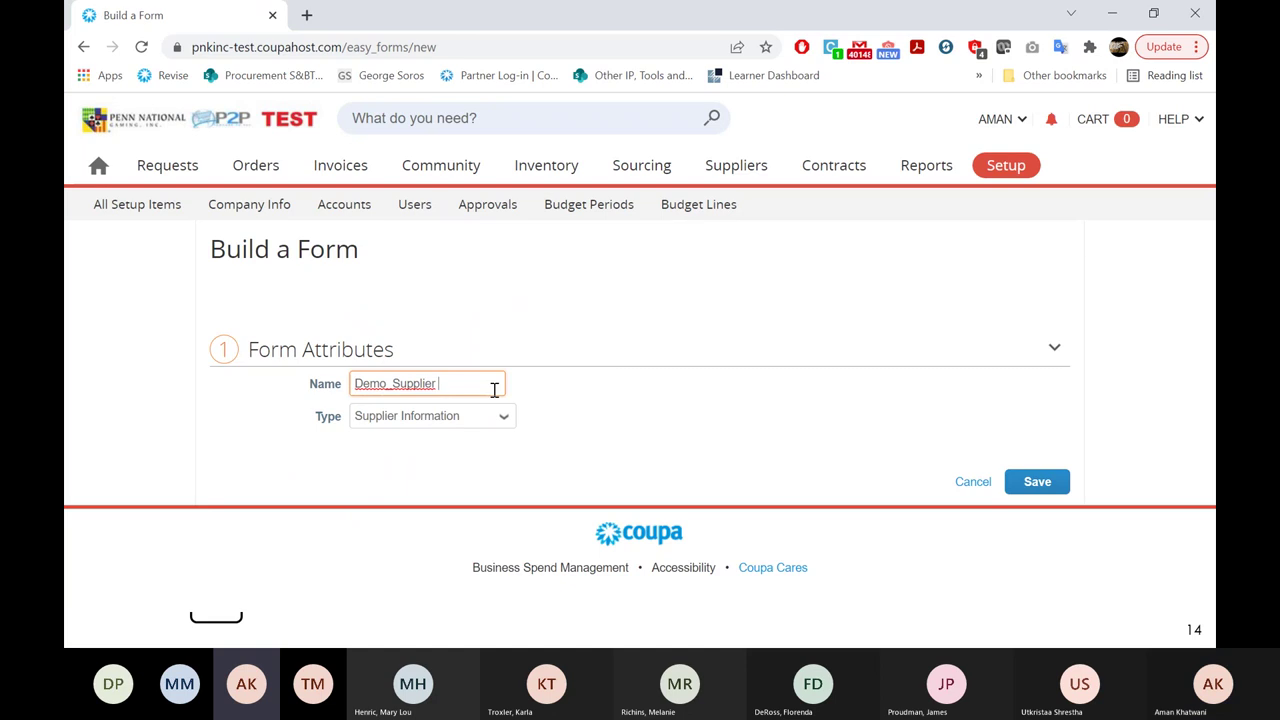
type("Information Form")
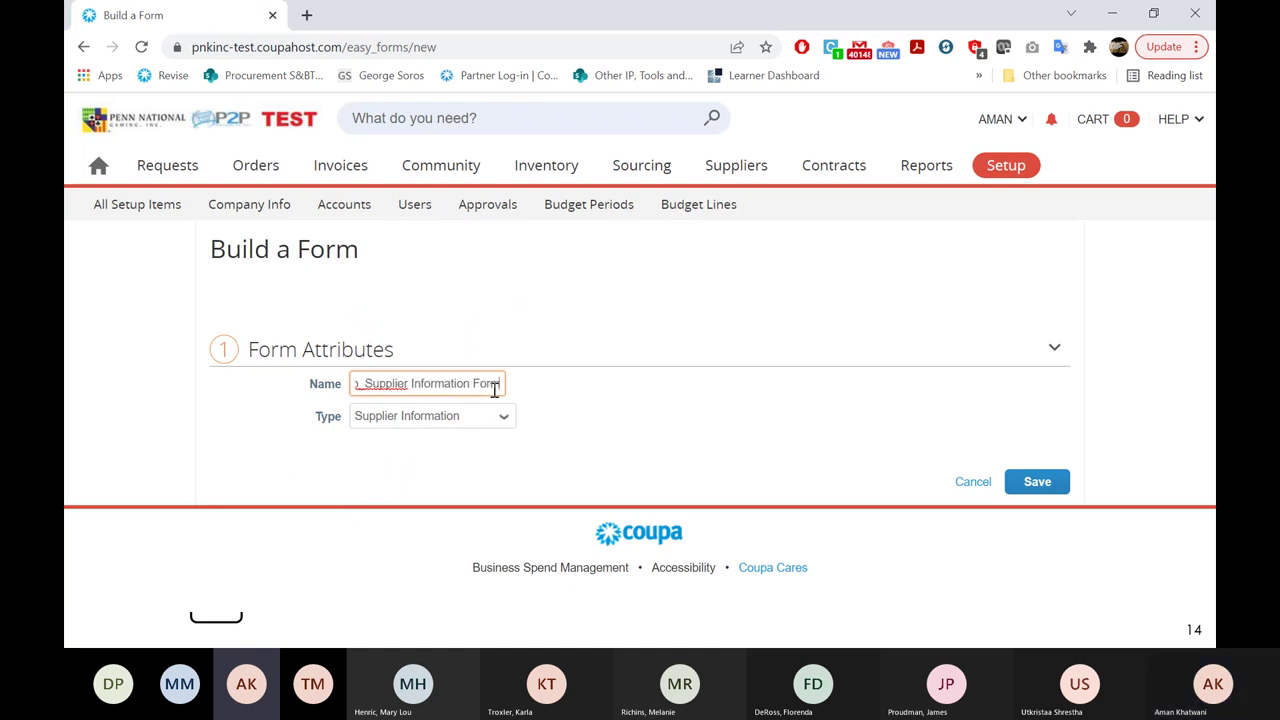
left_click(1032, 488)
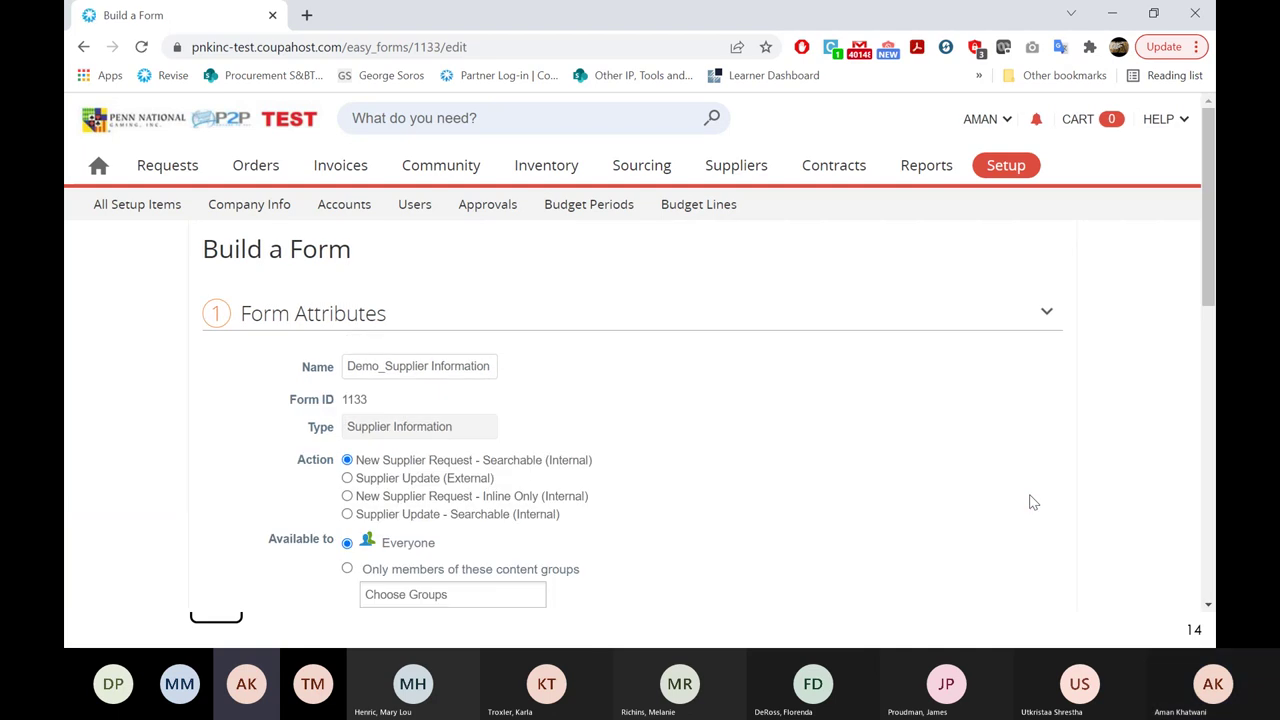
Examine the new form's attributes and compare its action options with the "Forms typically created for SIM" slide, returning to the form.
scroll(1033, 502, "down", 2)
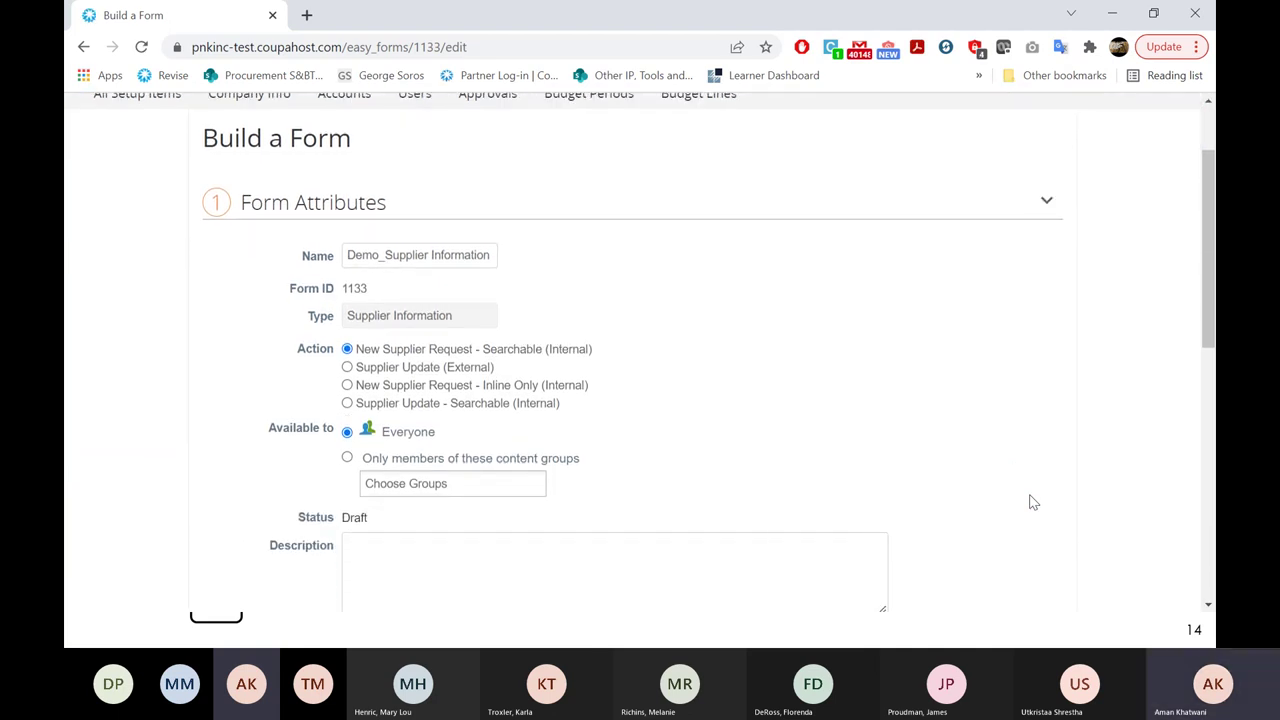
scroll(1033, 502, "up", 1)
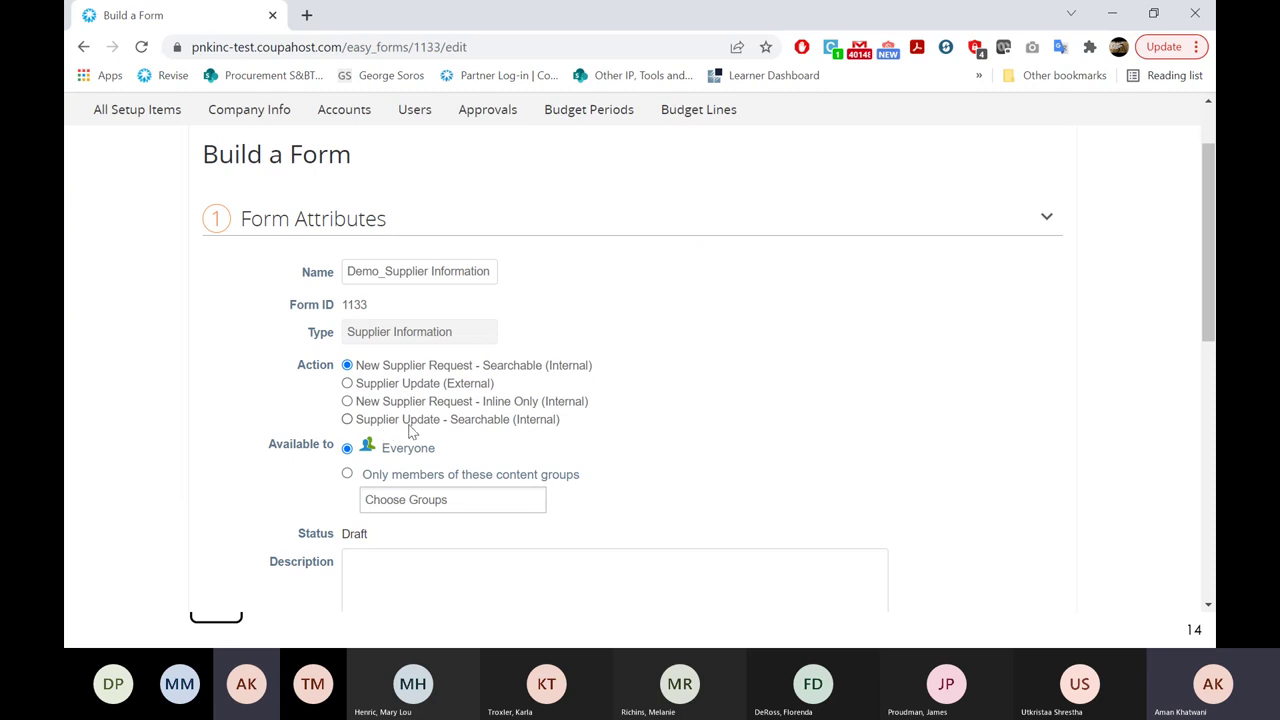
key("alt+Tab")
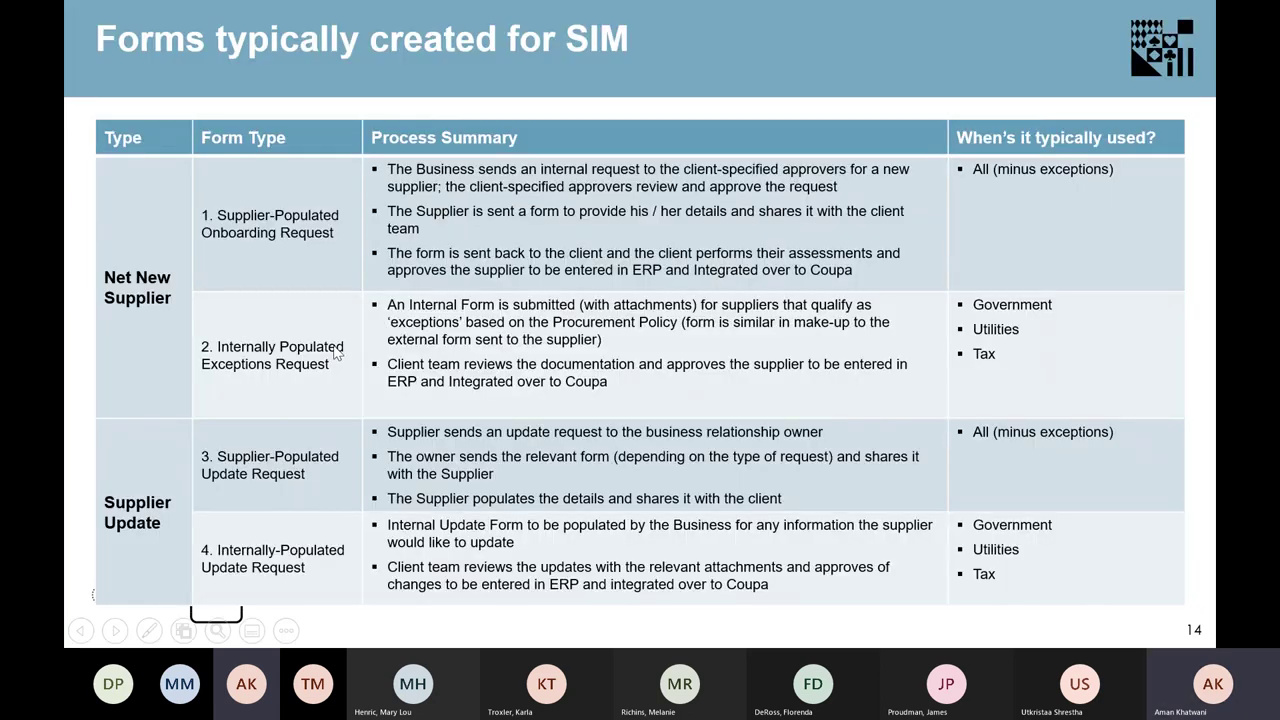
key("alt+Tab")
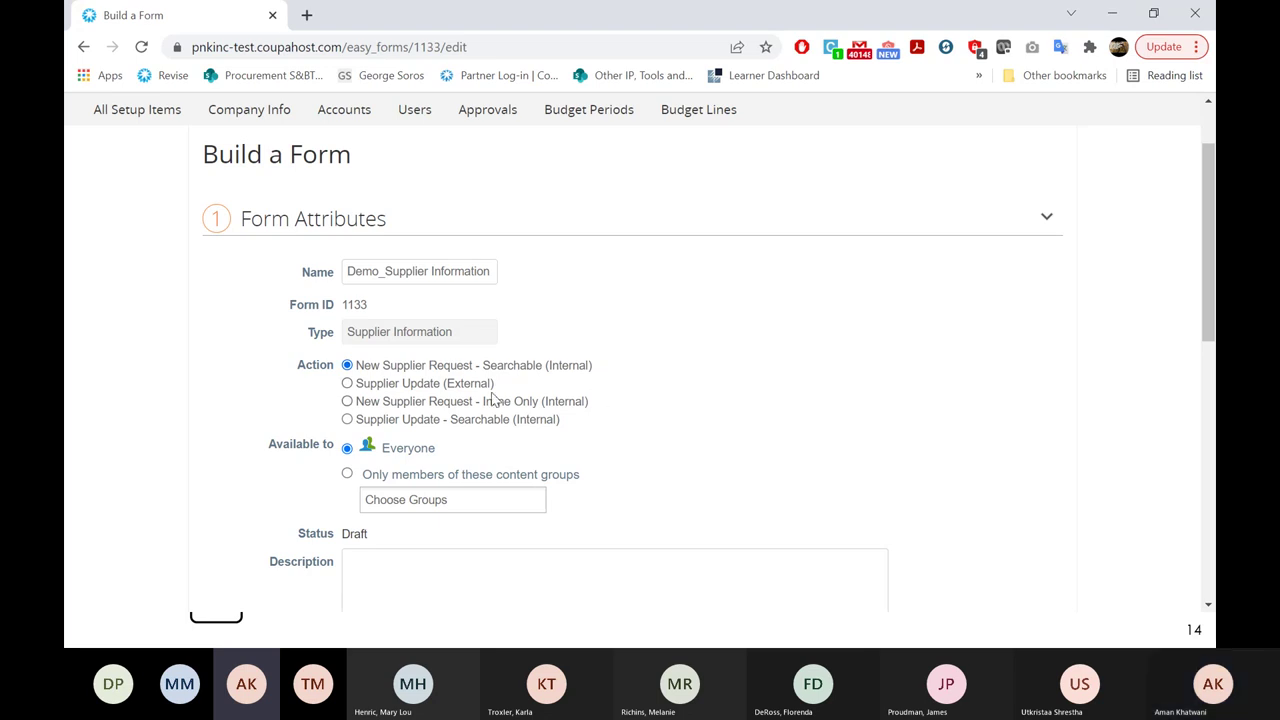
Try the Supplier Update (External), New Supplier Request - Inline Only and Supplier Update - Searchable actions, comparing them with the SIM forms slide.
left_click(347, 383)
left_click(403, 401)
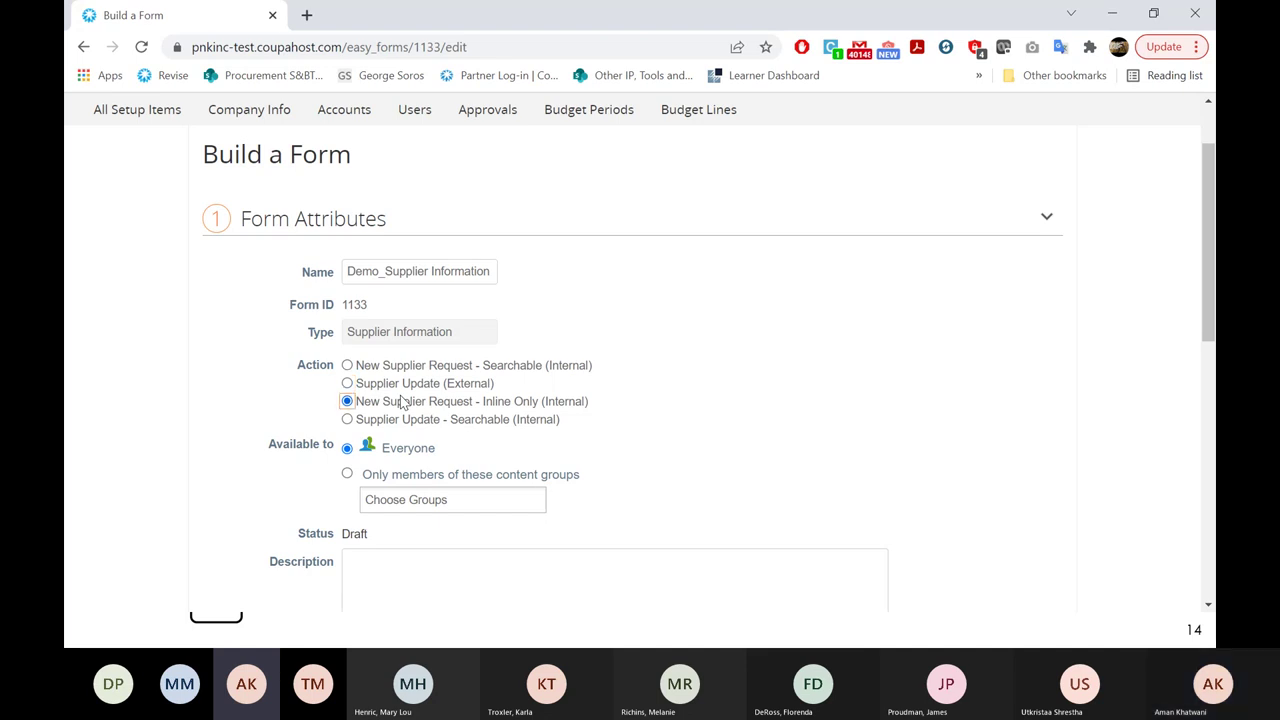
left_click(397, 387)
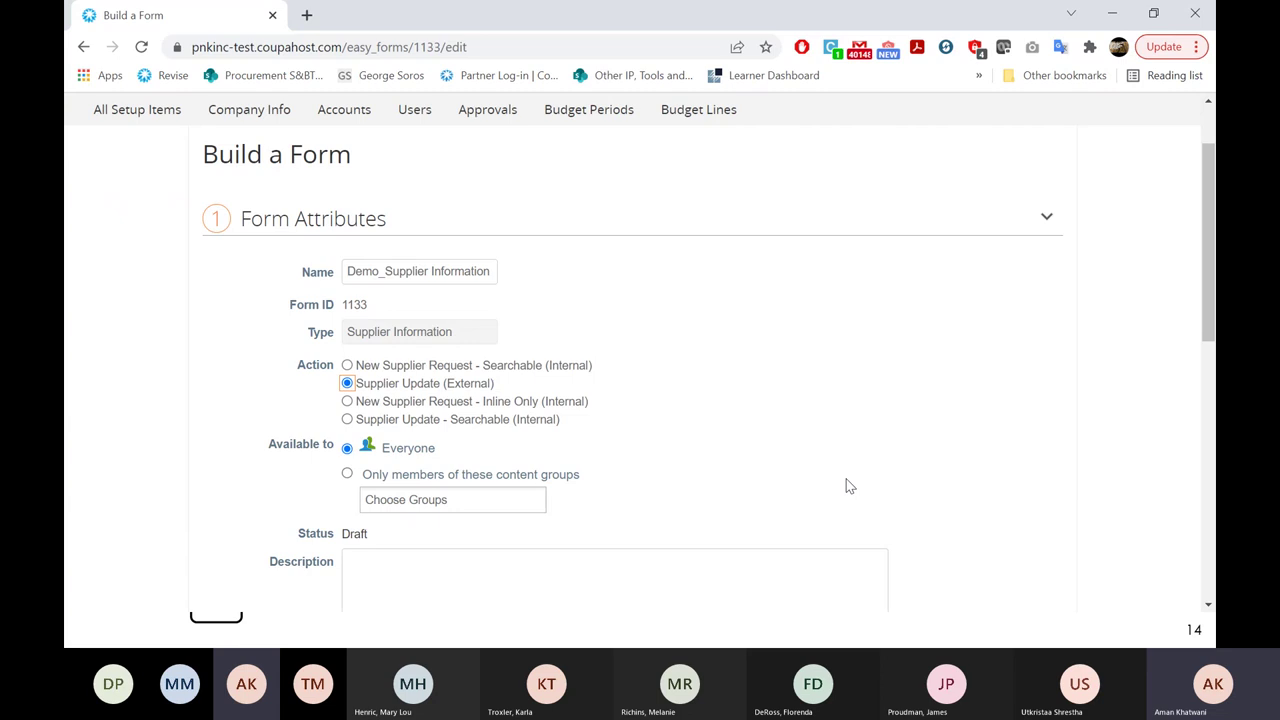
left_click(434, 421)
key("alt+Tab")
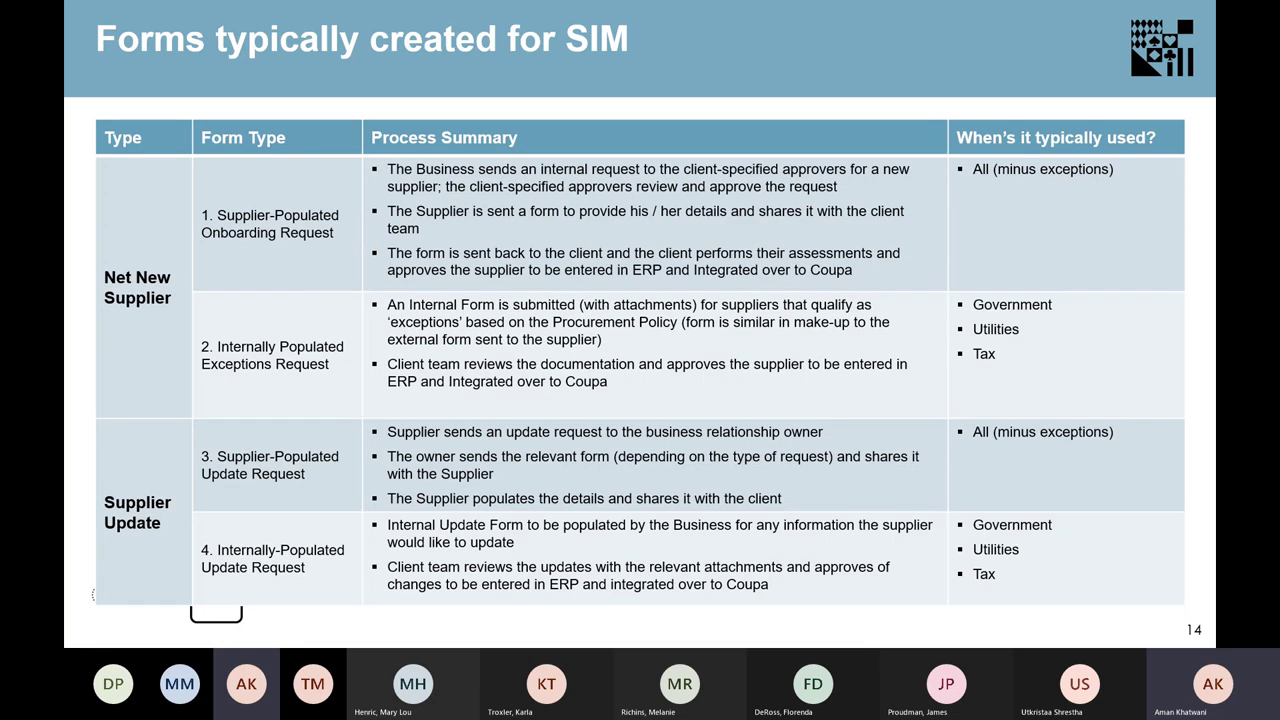
key("alt+Tab")
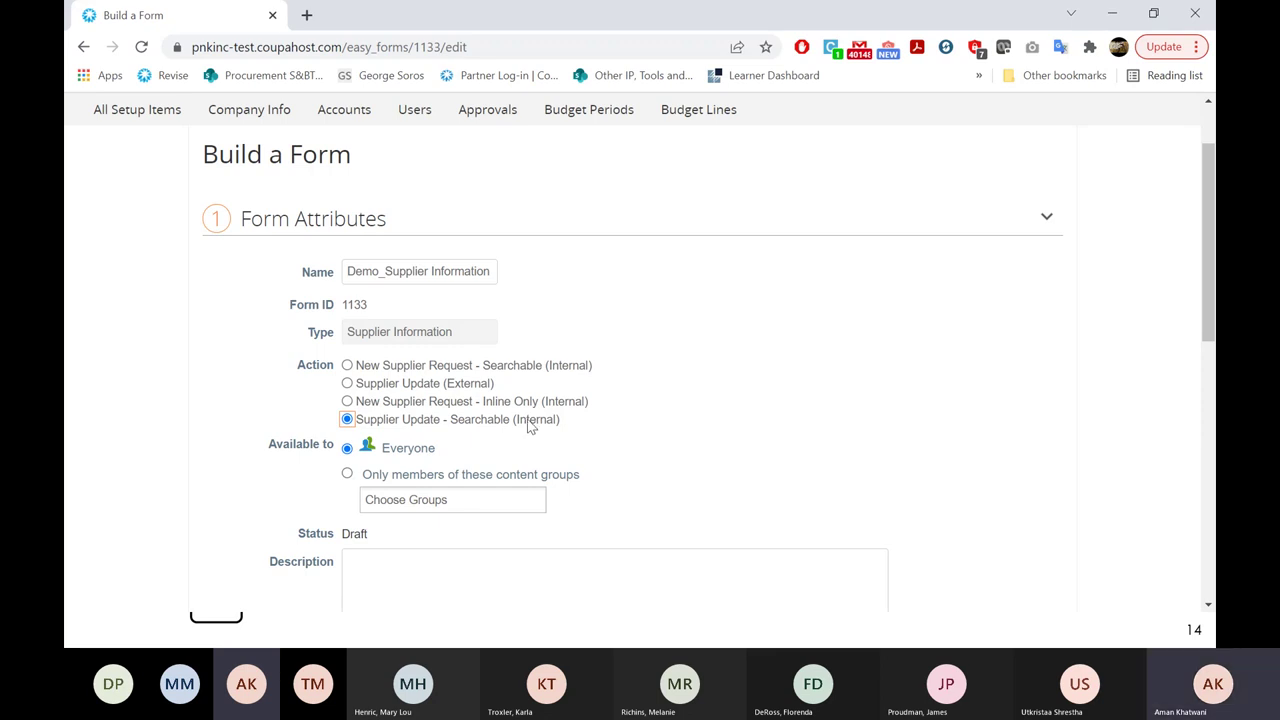
Change the form's action back to New Supplier Request - Searchable (Internal).
key("Up")
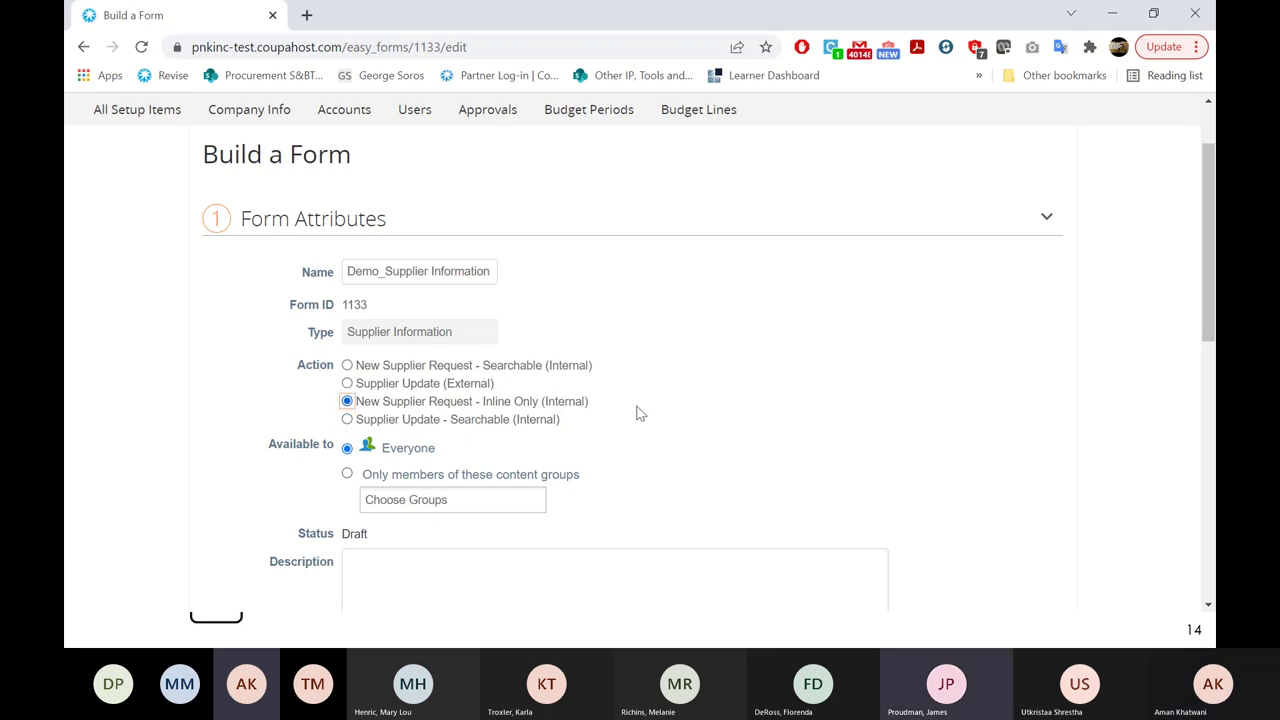
key("Up")
key("Up")
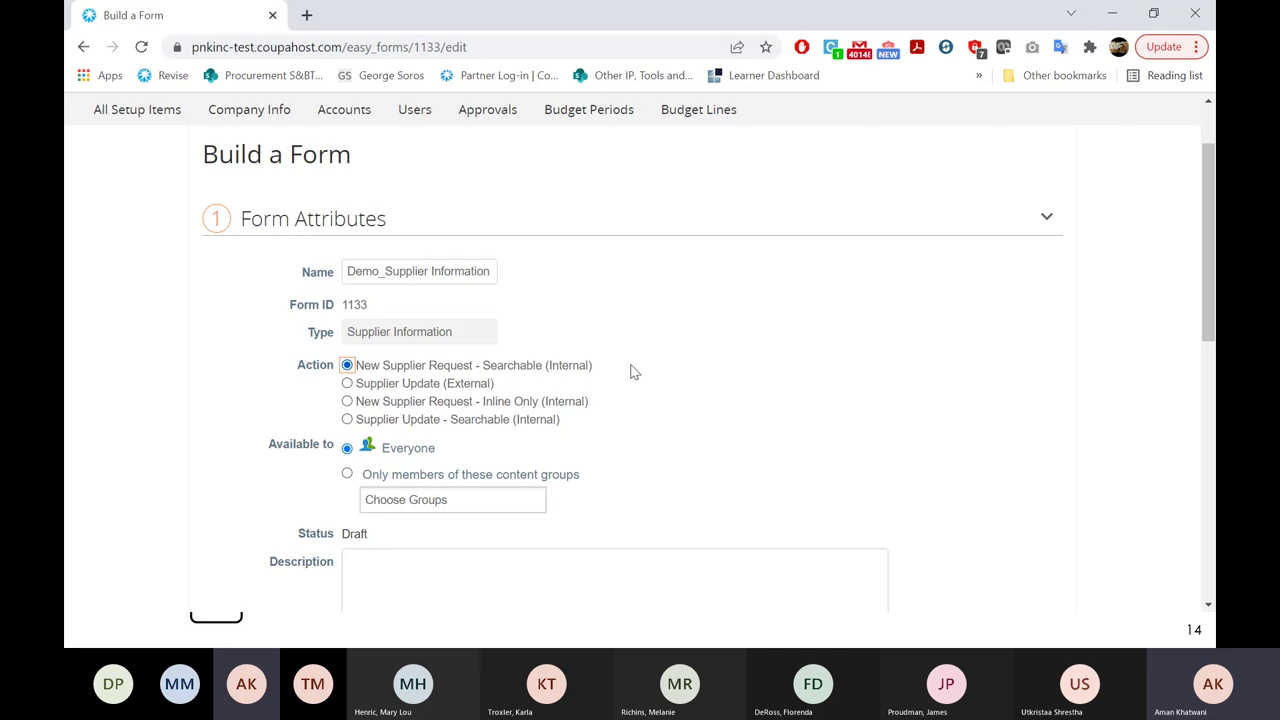
Set the form's action to Supplier Update - Searchable (Internal) and switch to the SIM forms slide.
left_click(557, 422)
key("alt+Tab")
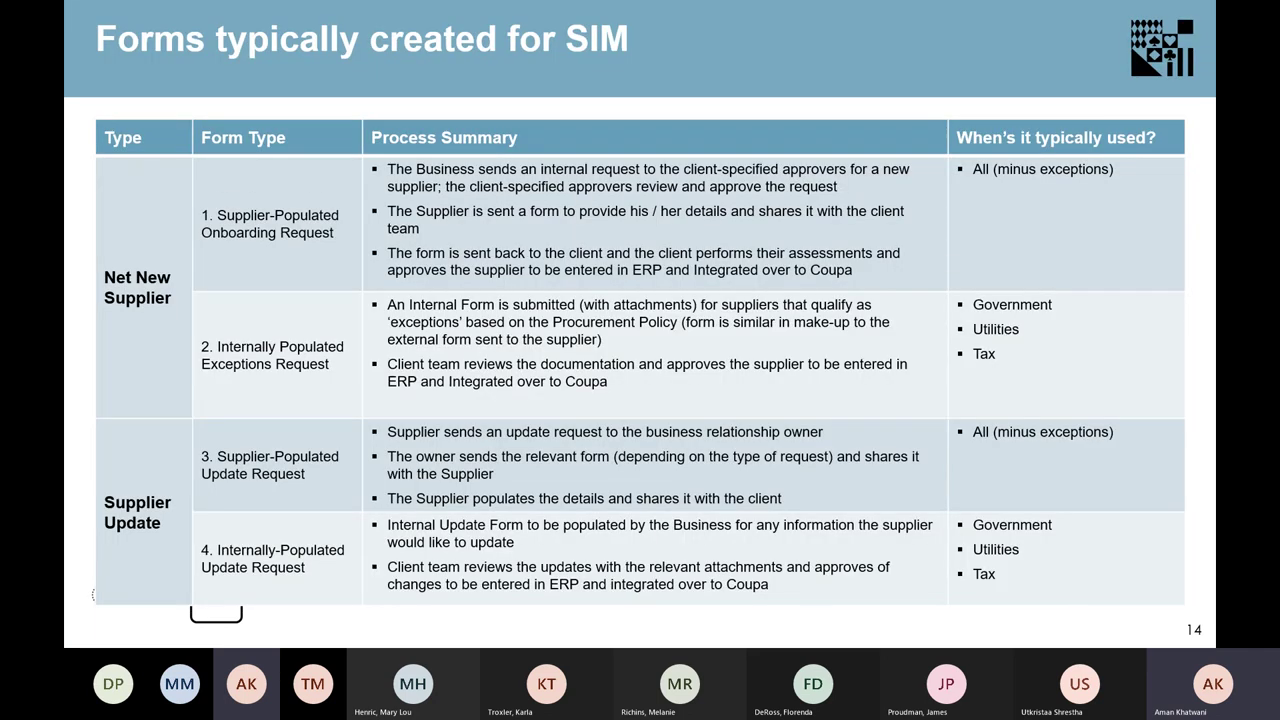
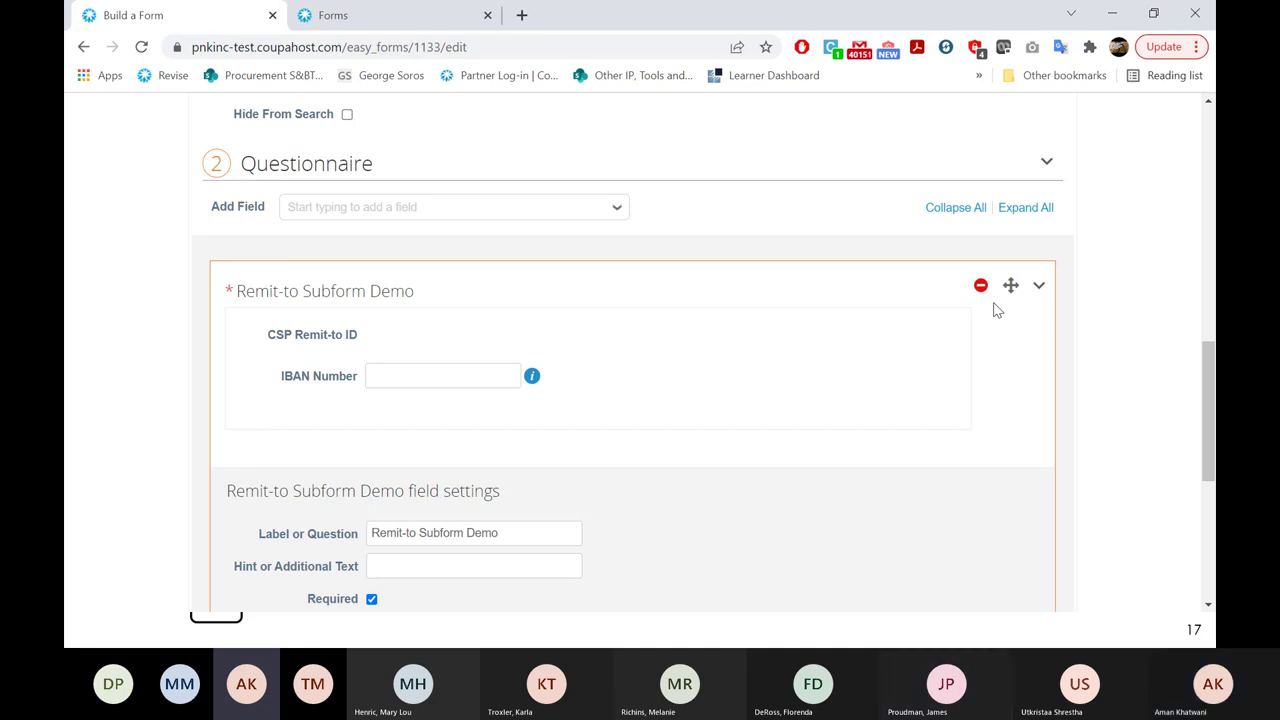
Switch to the presentation, advance from the Sub Forms slide to the Types of Fields slide, and return to the form builder.
key("alt+Tab")
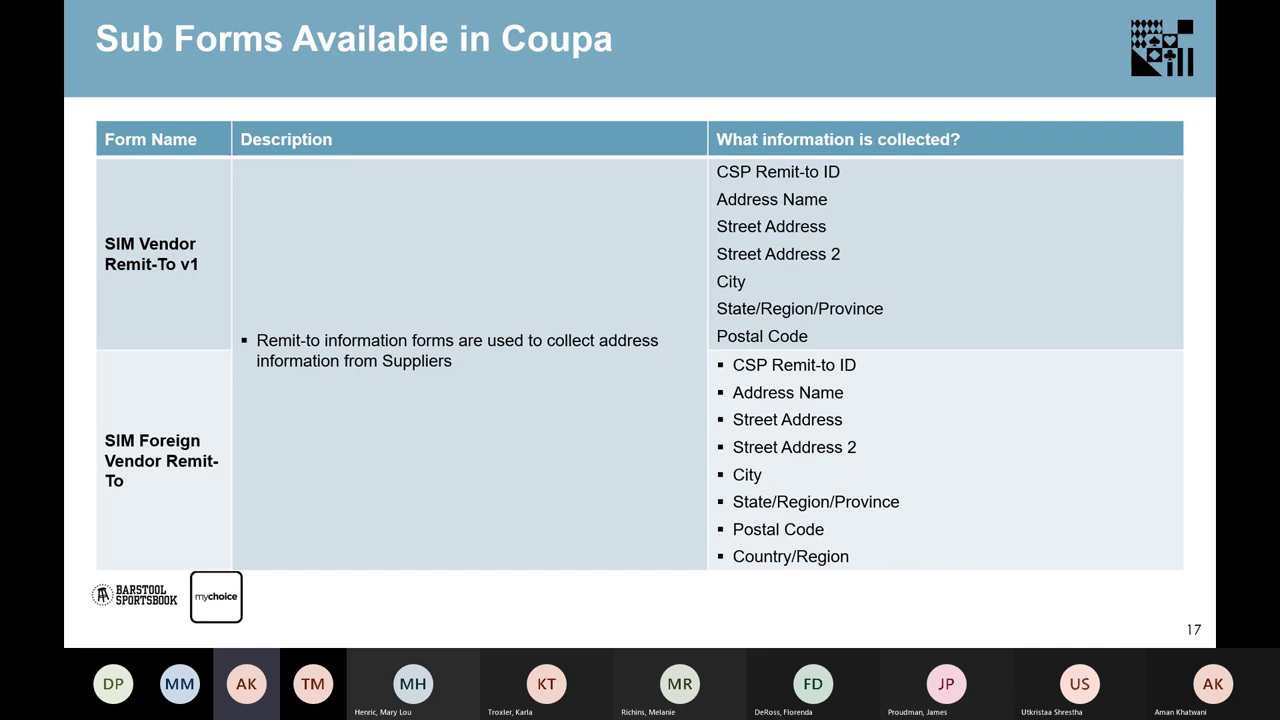
key("Right")
key("Right")
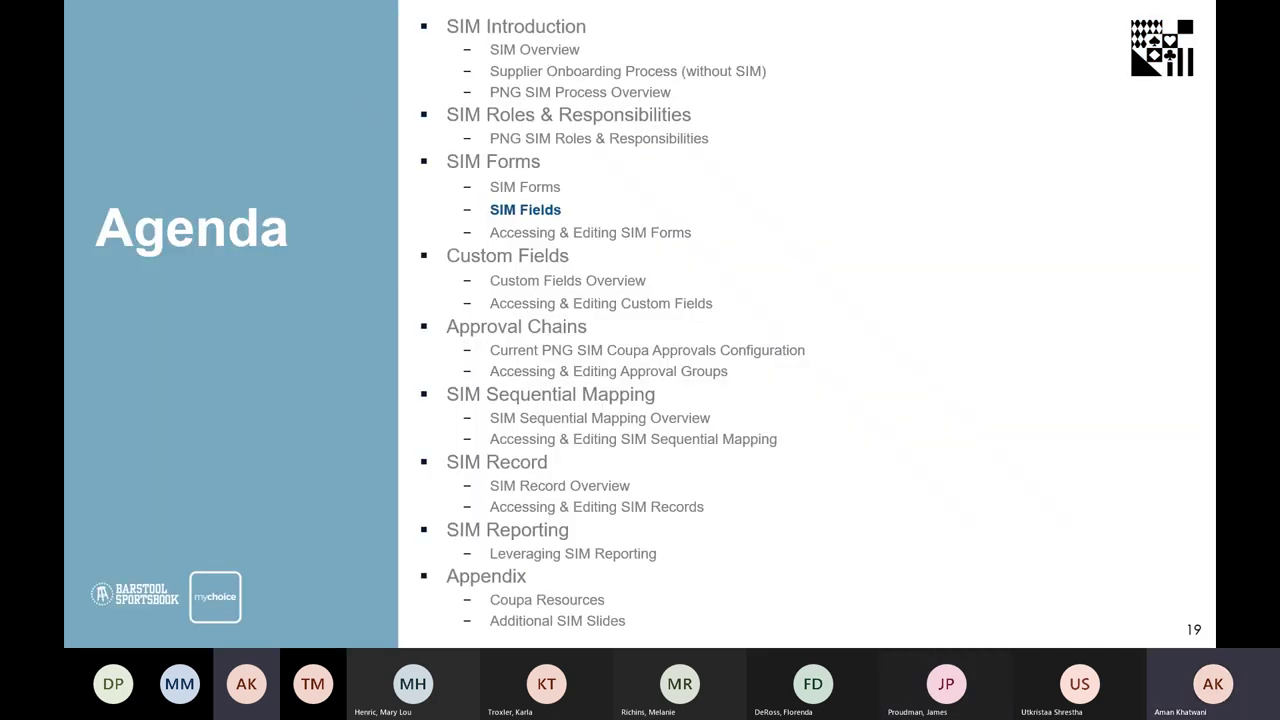
key("Right")
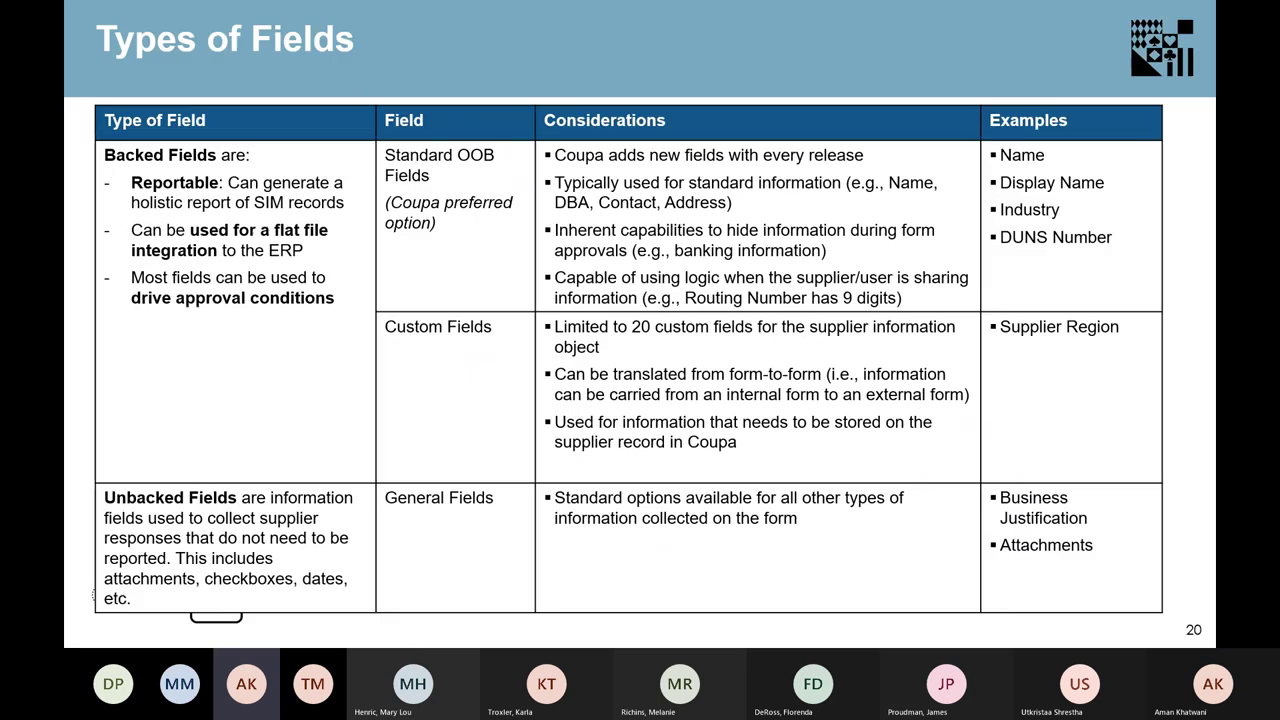
key("Left")
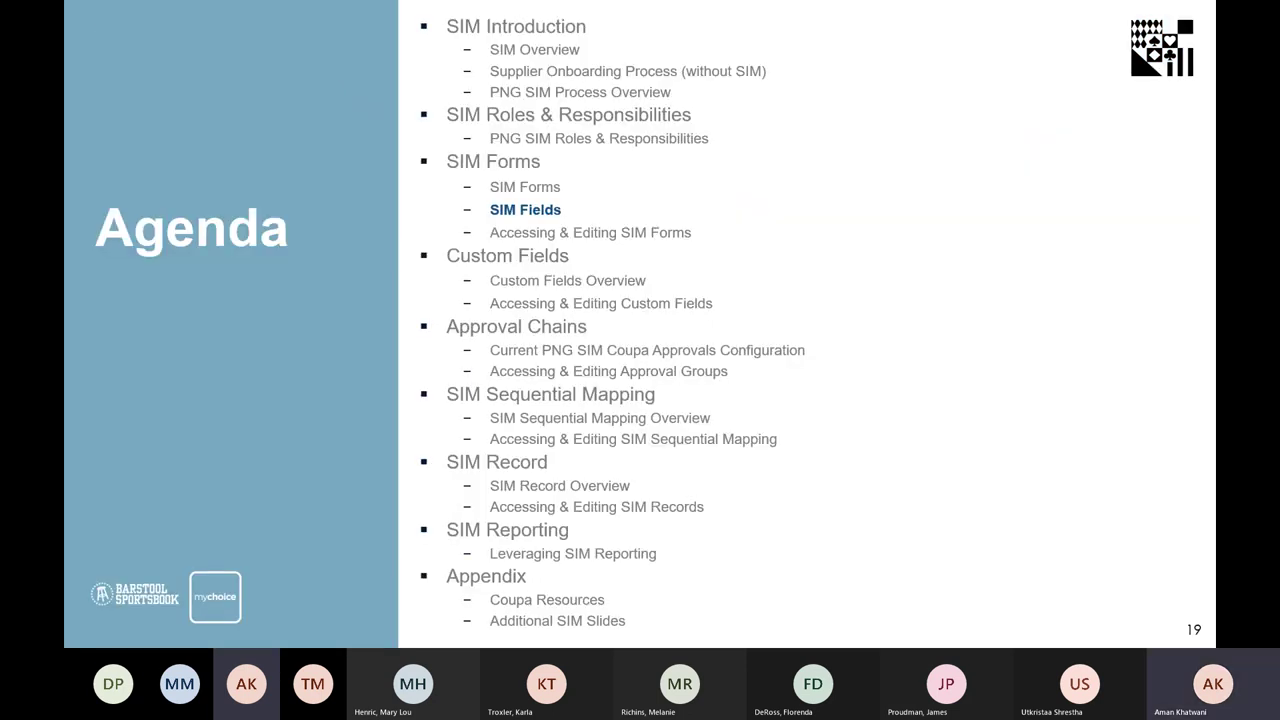
key("Right")
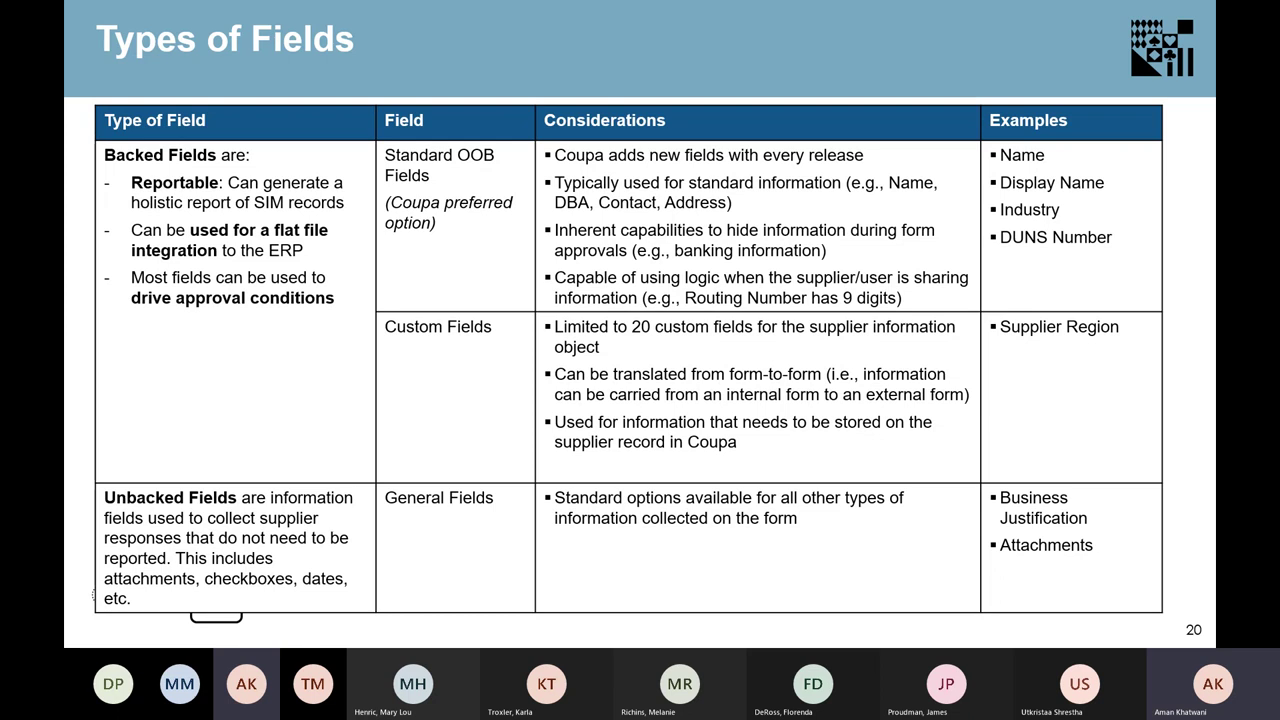
key("alt+Tab")
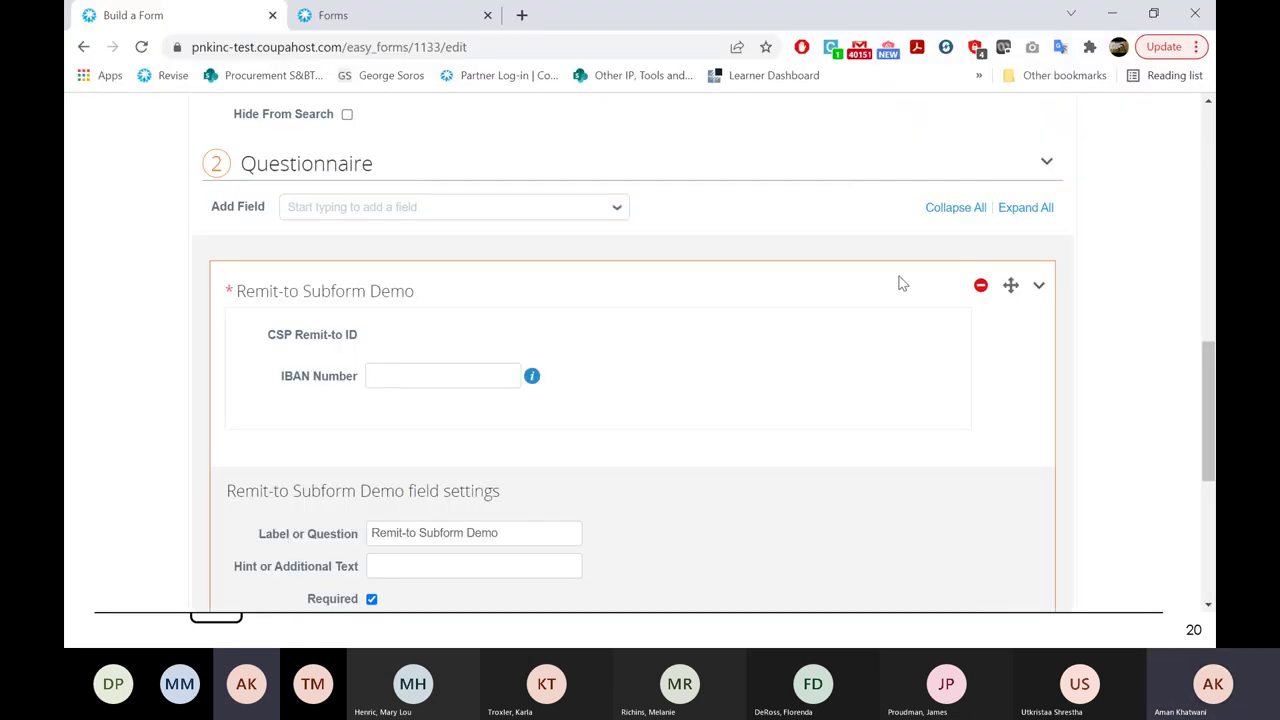
key("alt+Tab")
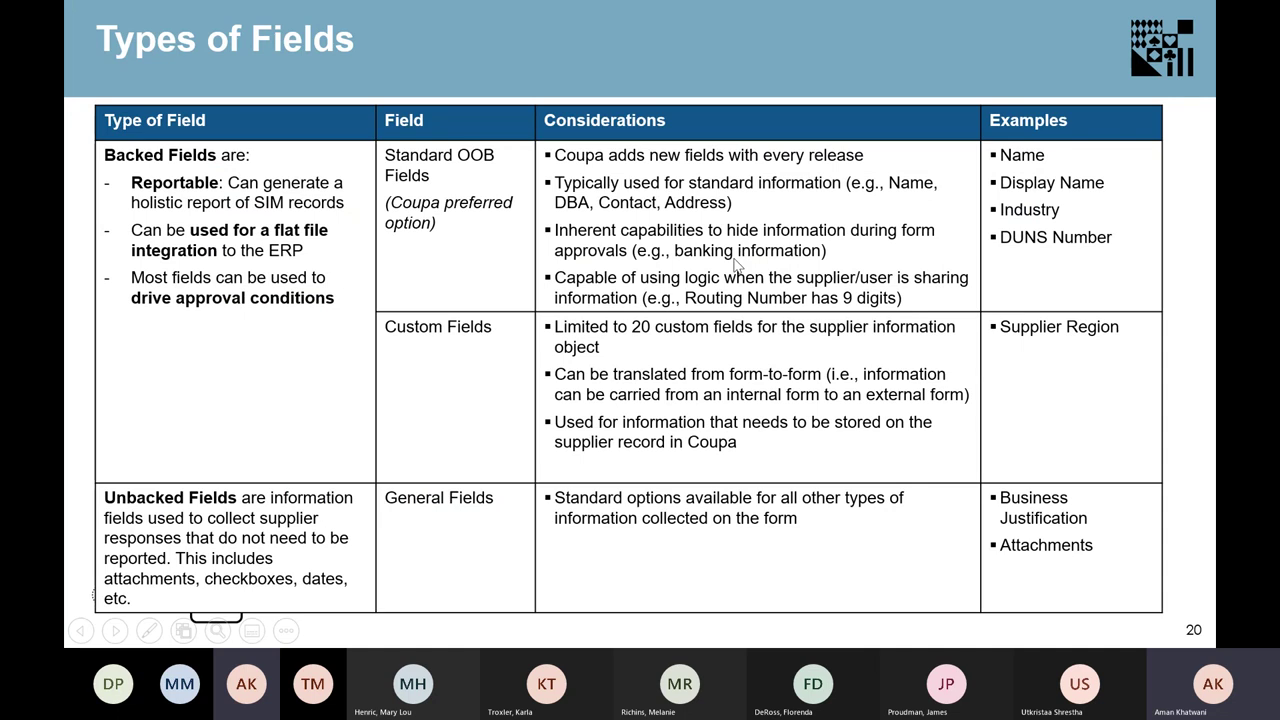
key("alt+Tab")
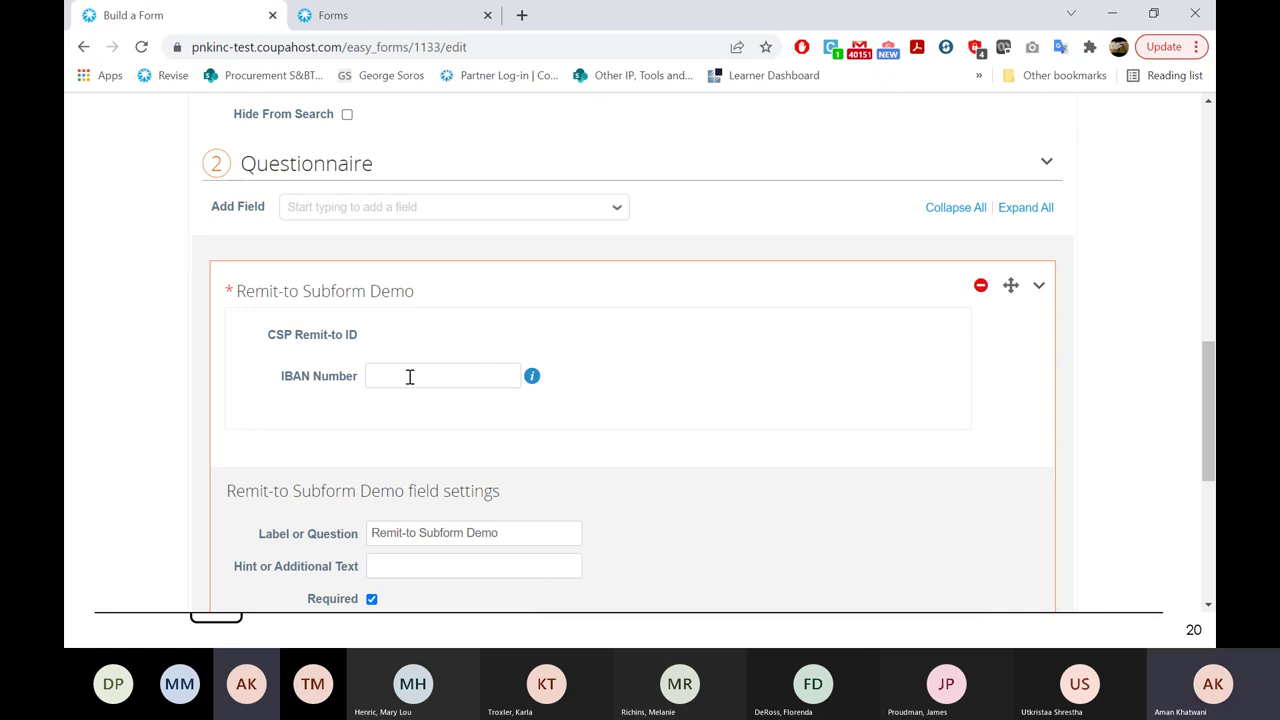
Add the Name field from Fields for Supplier Information to the questionnaire and view its settings.
left_click(616, 207)
scroll(536, 441, "down", 10)
scroll(536, 441, "up", 3)
scroll(536, 441, "up", 2)
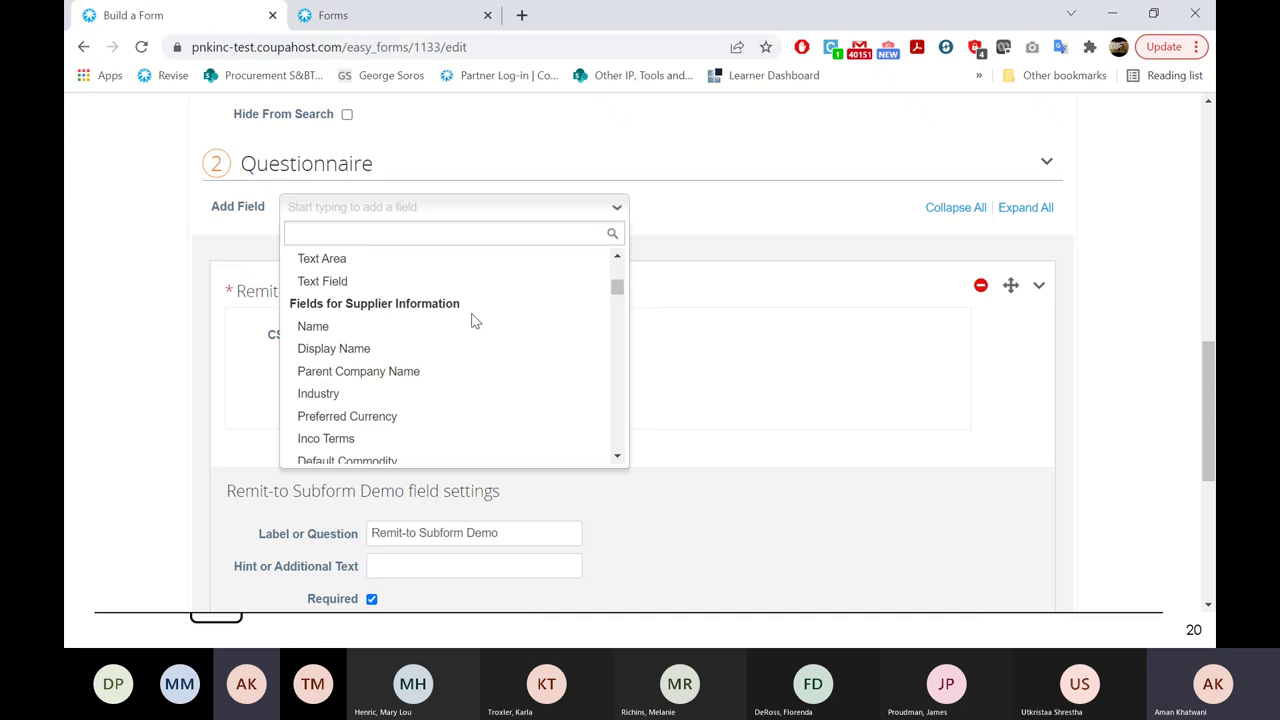
left_click(353, 338)
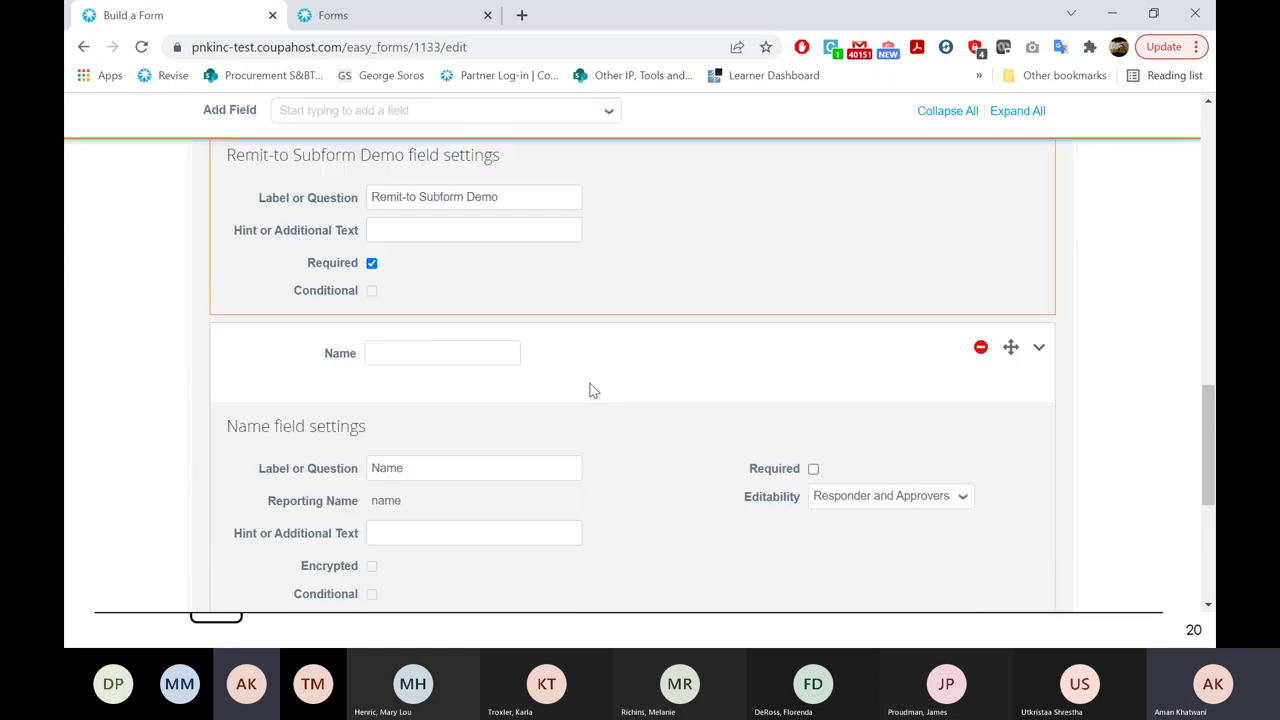
scroll(590, 390, "down", 1)
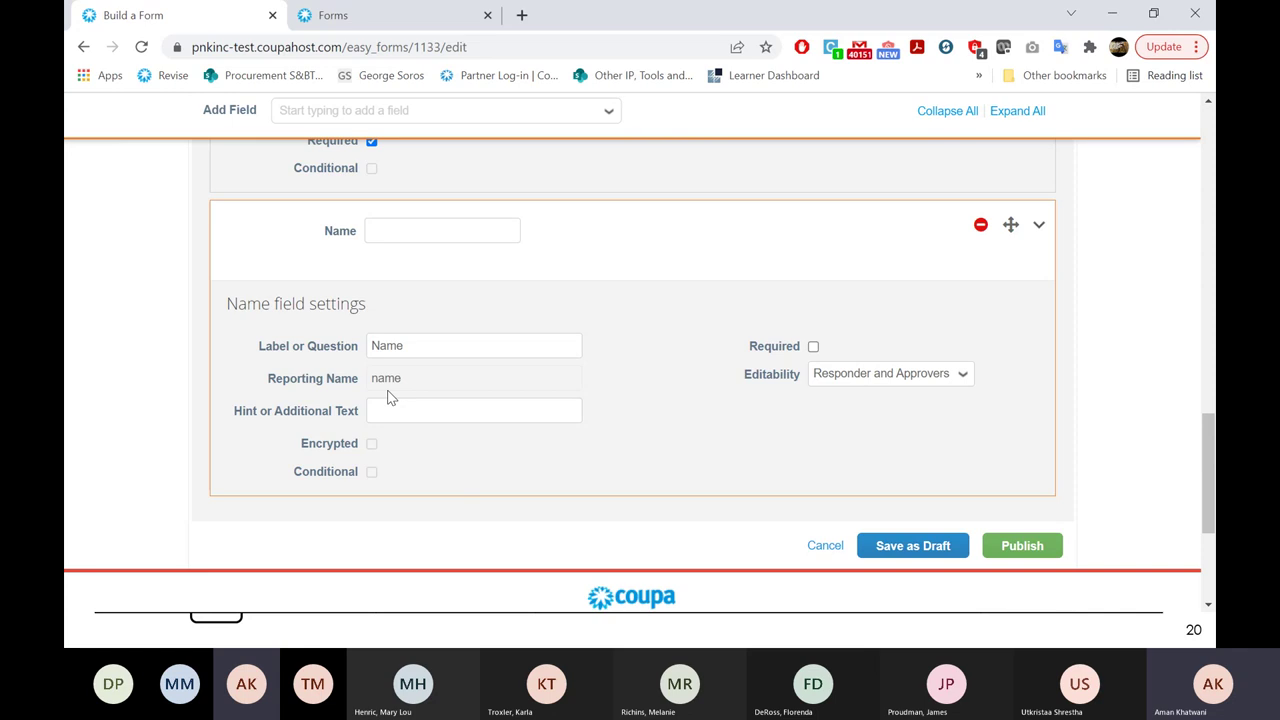
Examine the supplier information, diversity and remit-to fields available to add to the questionnaire.
scroll(390, 397, "up", 3)
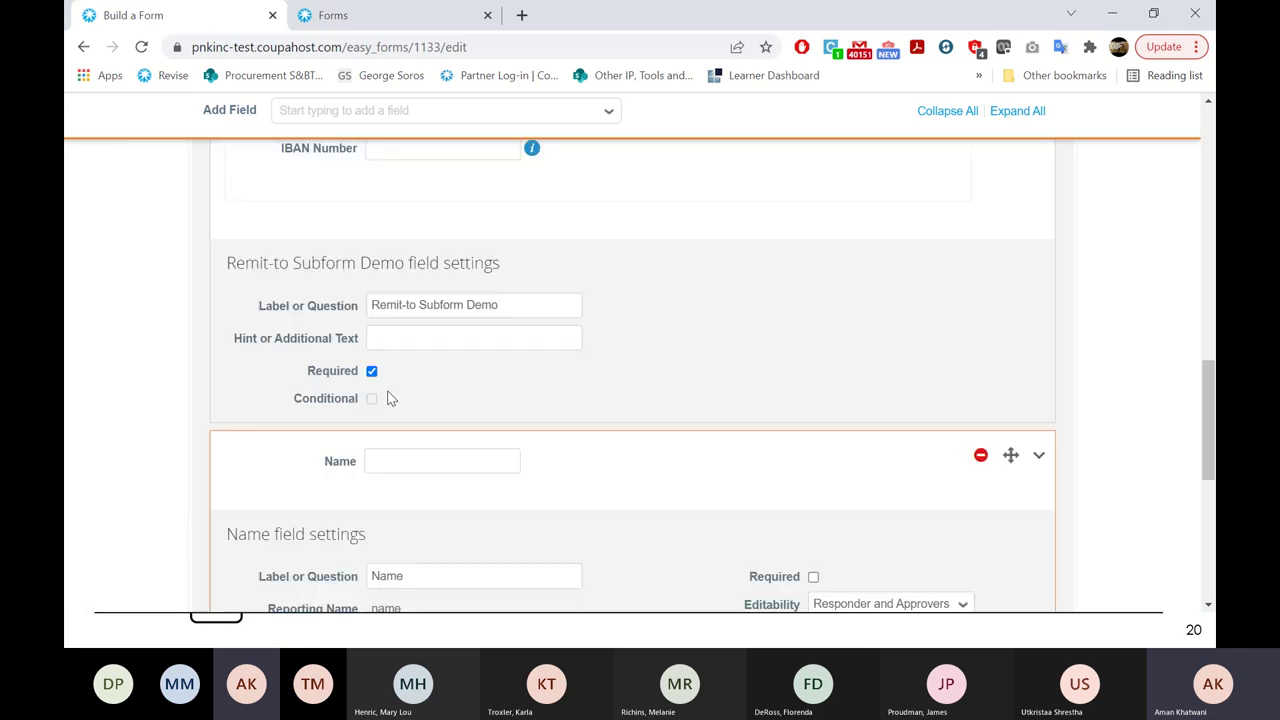
scroll(475, 243, "up", 2)
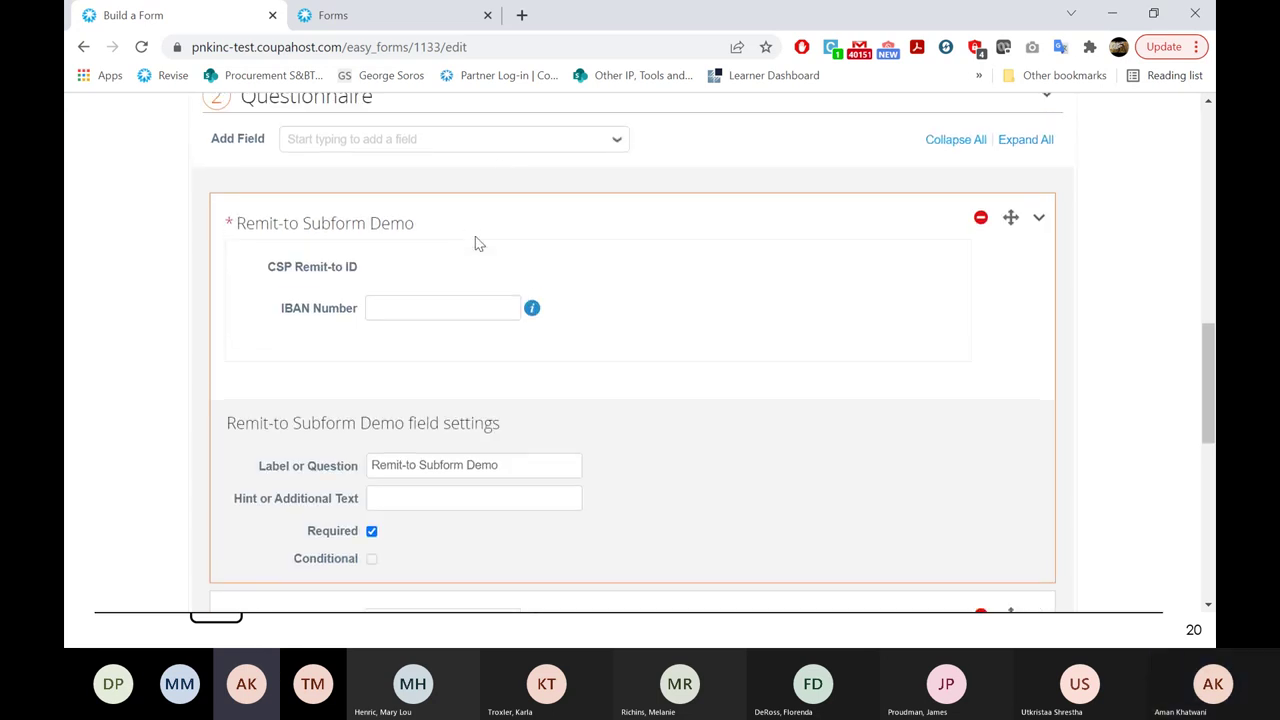
left_click(379, 147)
scroll(403, 314, "down", 6)
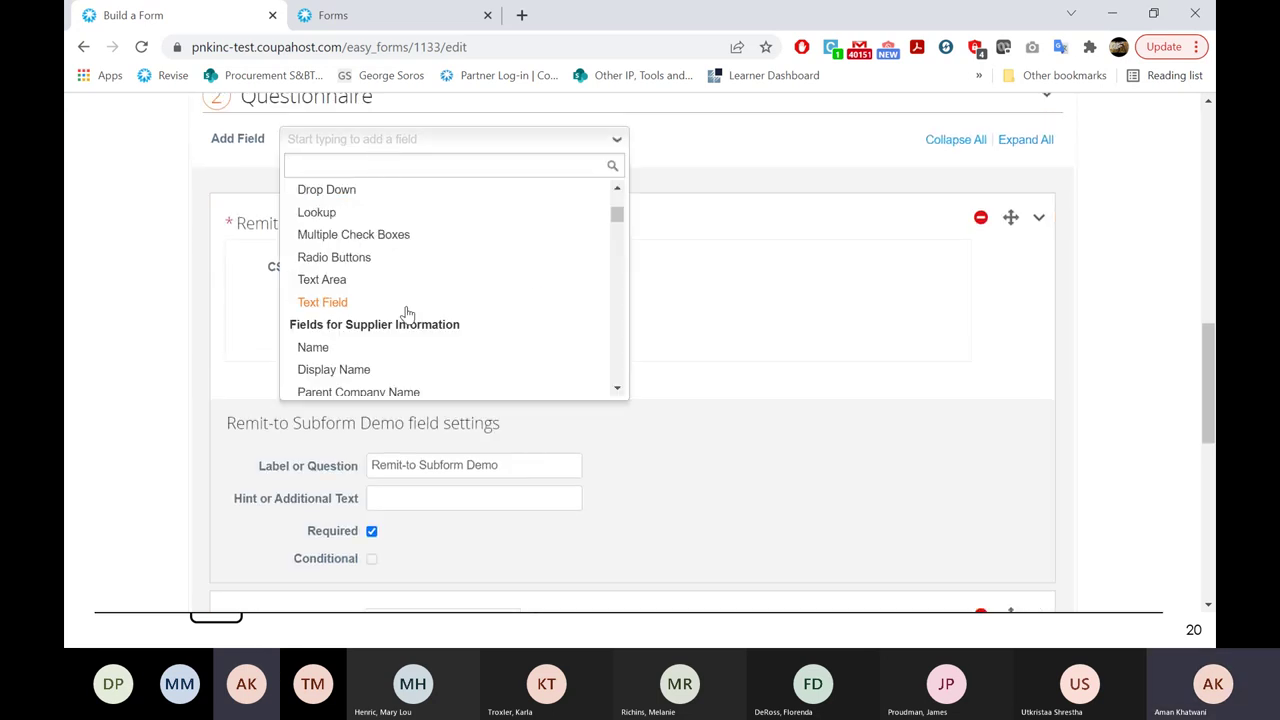
scroll(407, 314, "up", 1)
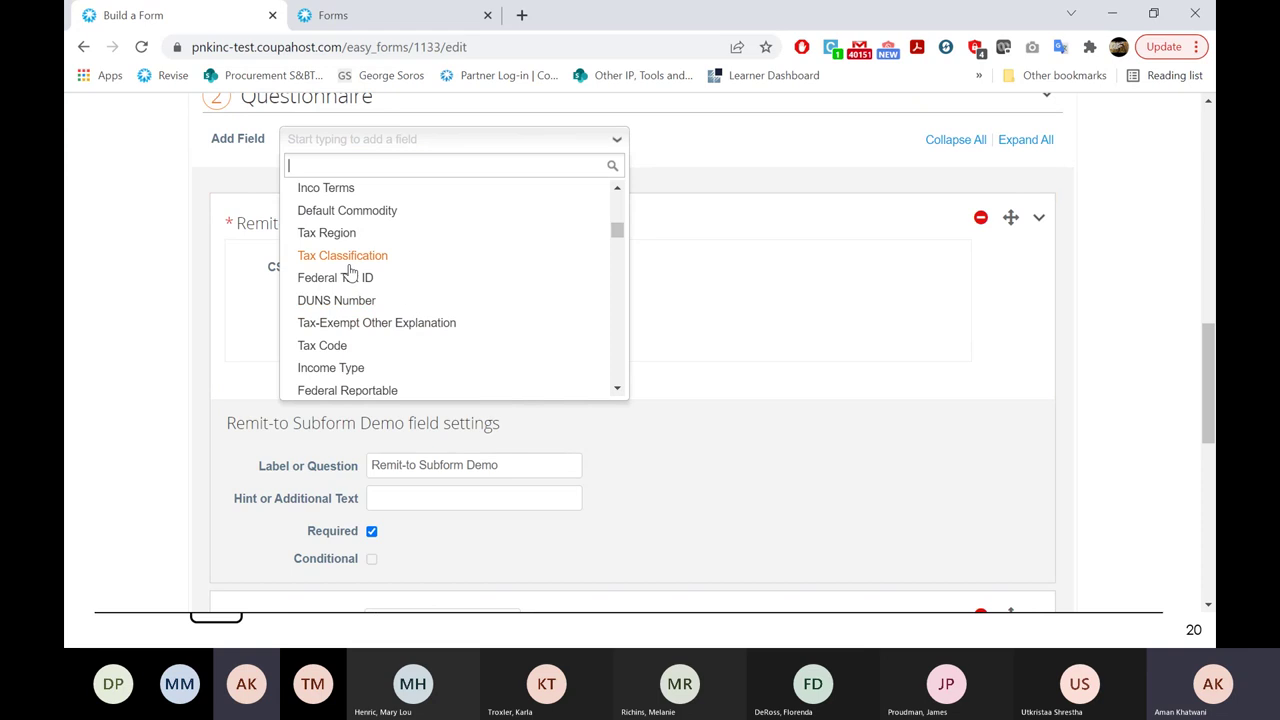
scroll(365, 278, "down", 3)
scroll(365, 278, "down", 5)
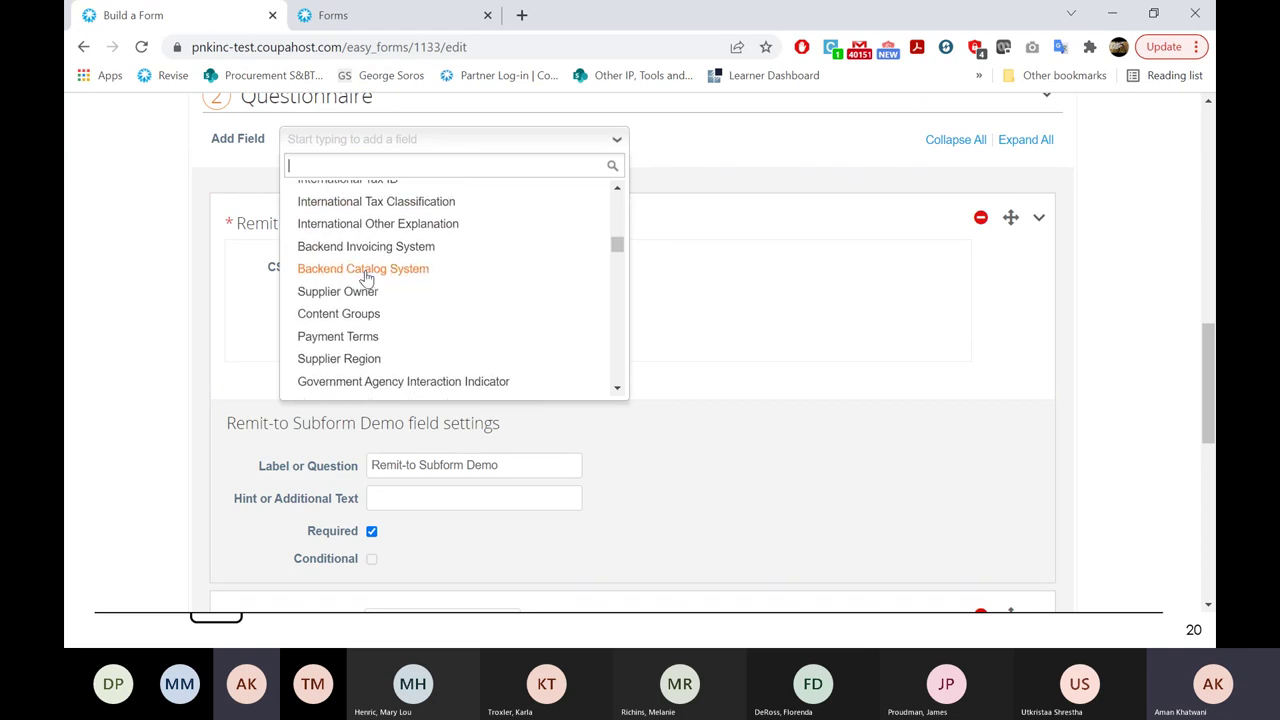
scroll(366, 278, "down", 5)
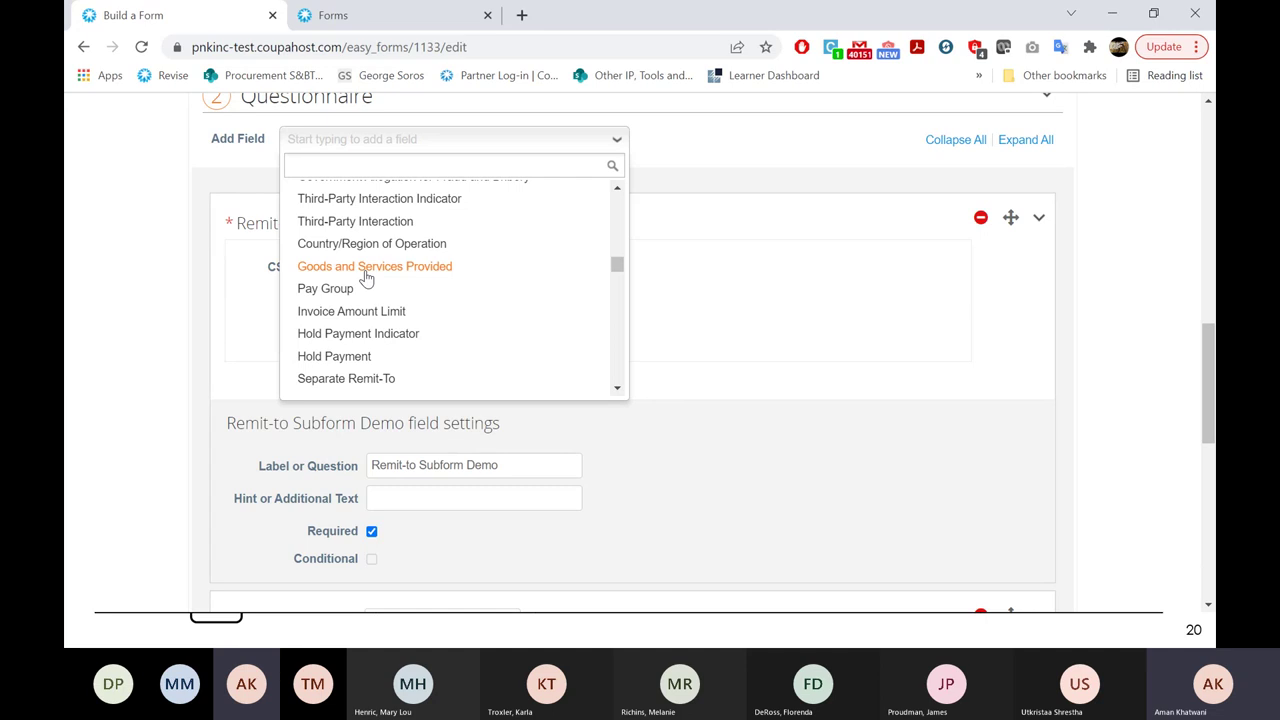
scroll(366, 278, "down", 3)
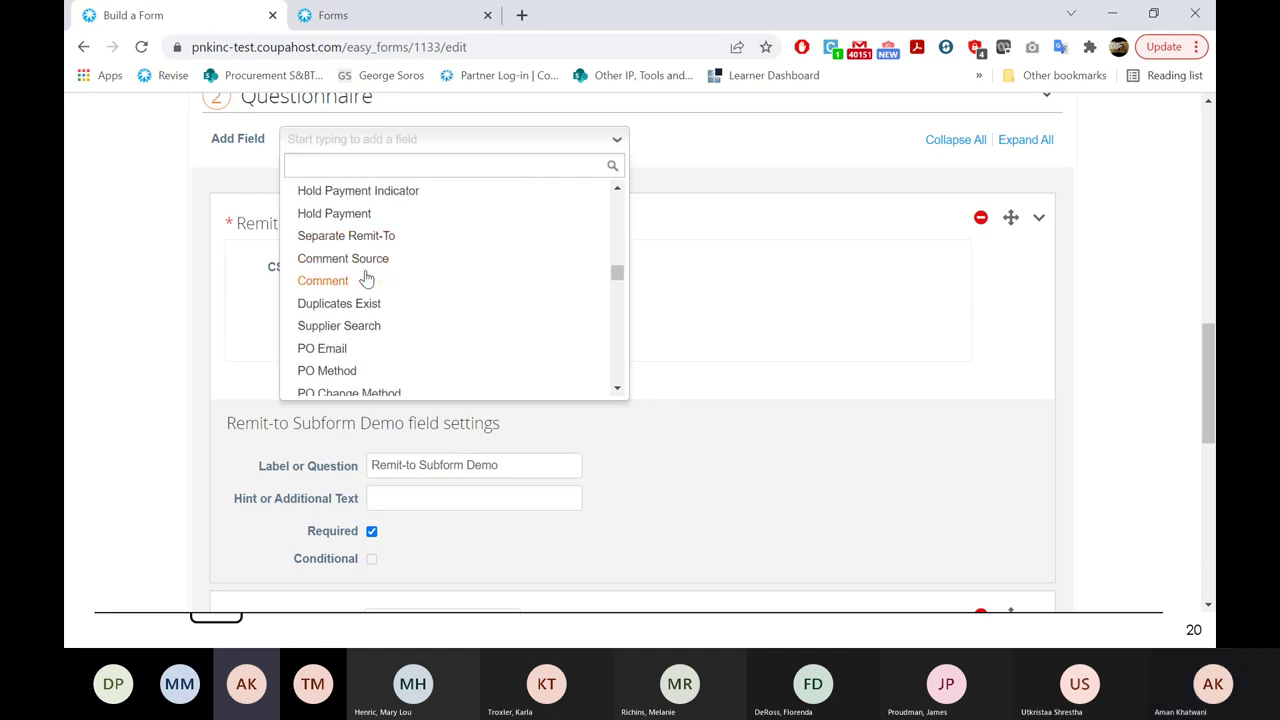
scroll(366, 278, "down", 3)
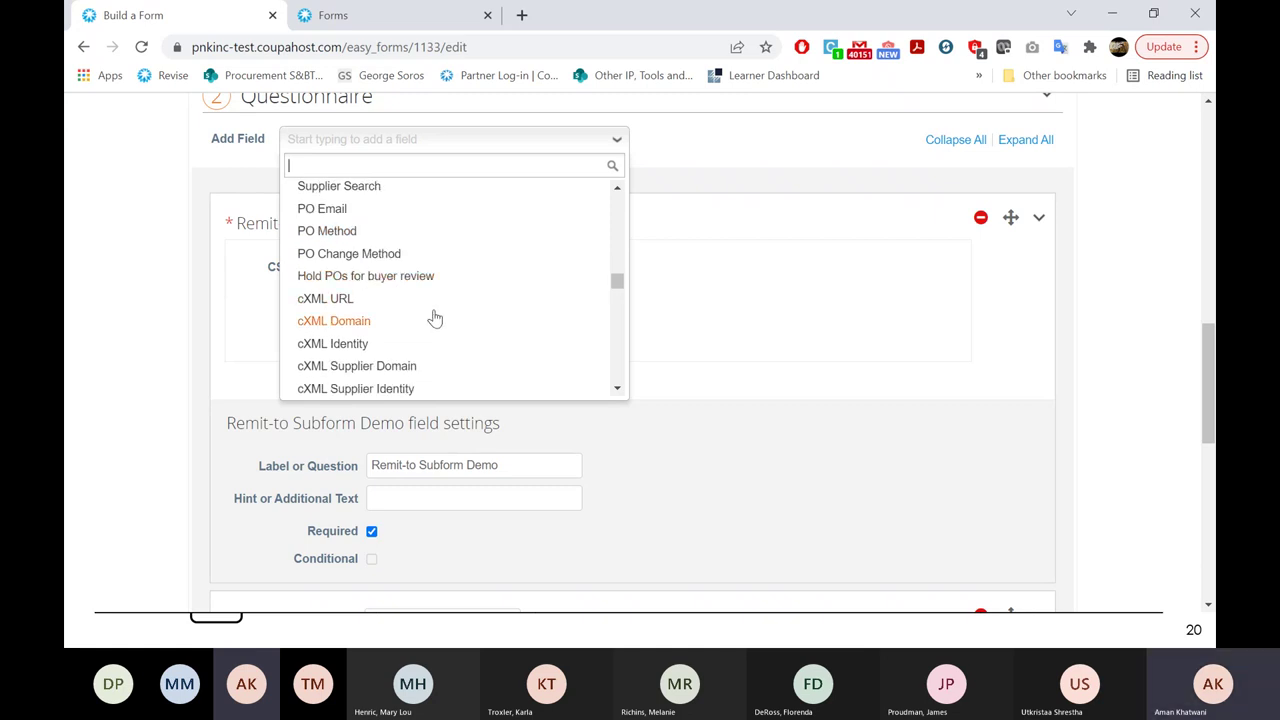
scroll(435, 318, "down", 1)
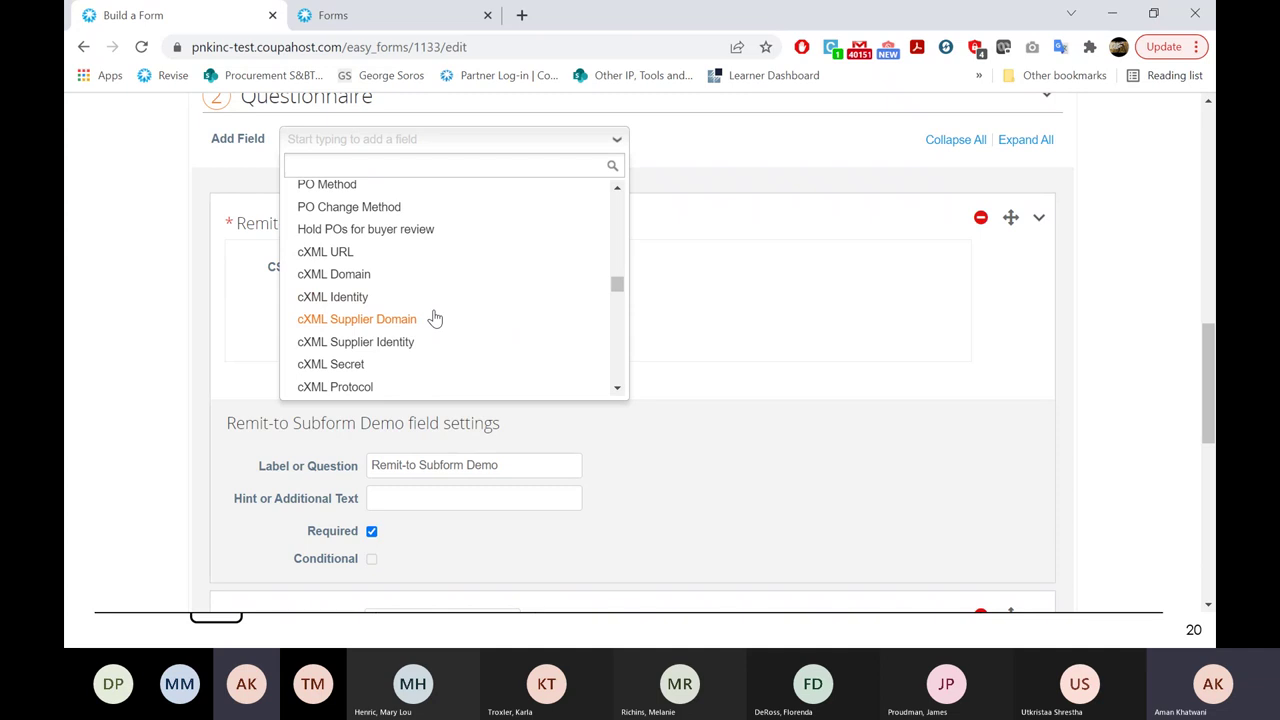
scroll(435, 318, "down", 3)
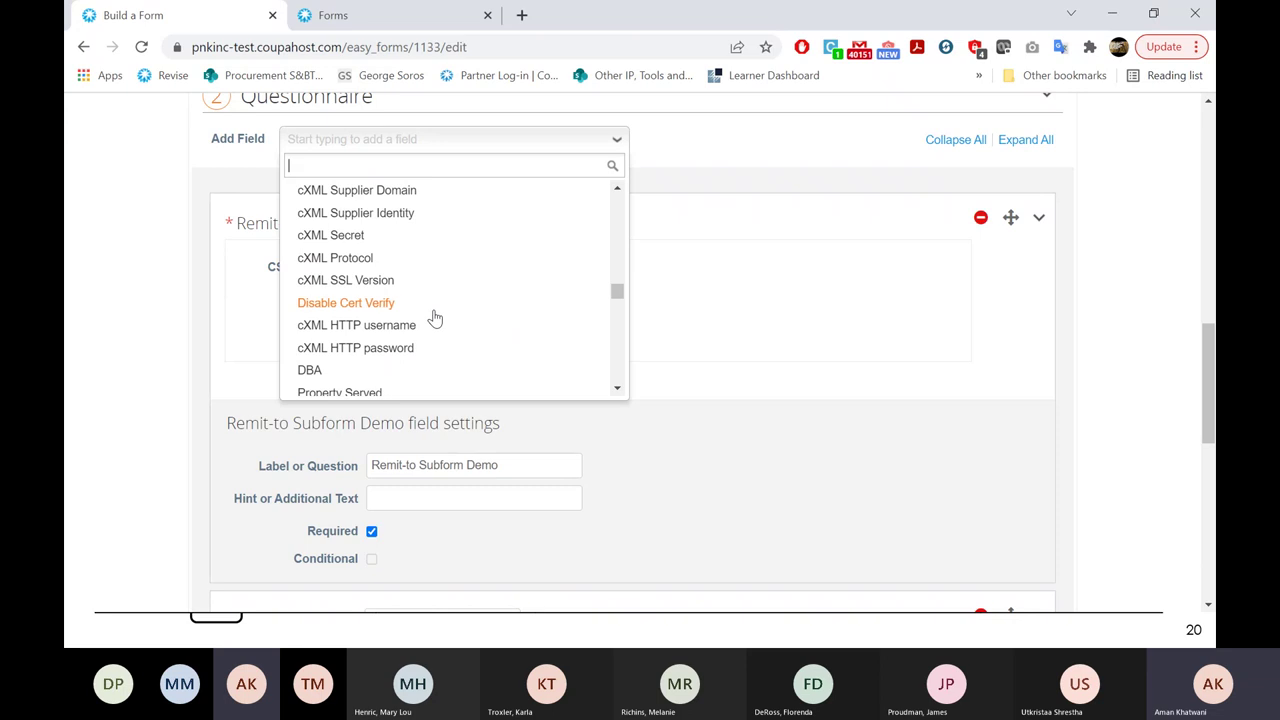
scroll(435, 318, "down", 10)
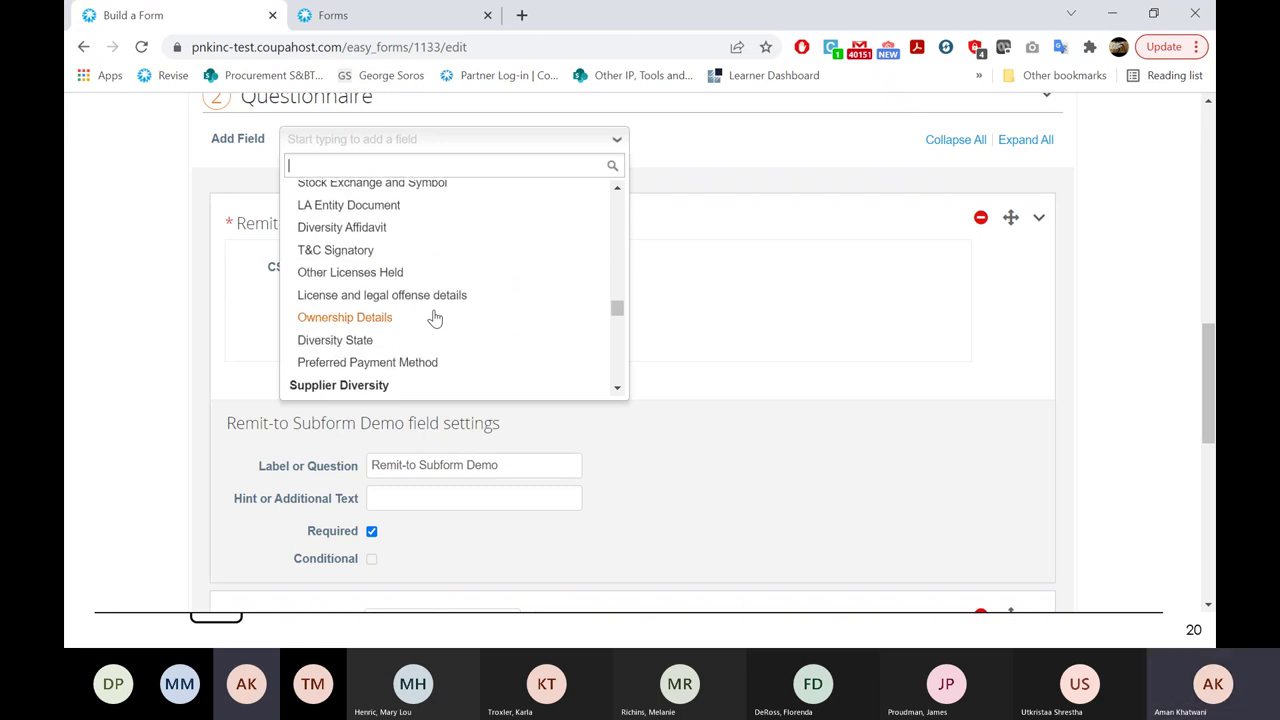
scroll(435, 318, "down", 2)
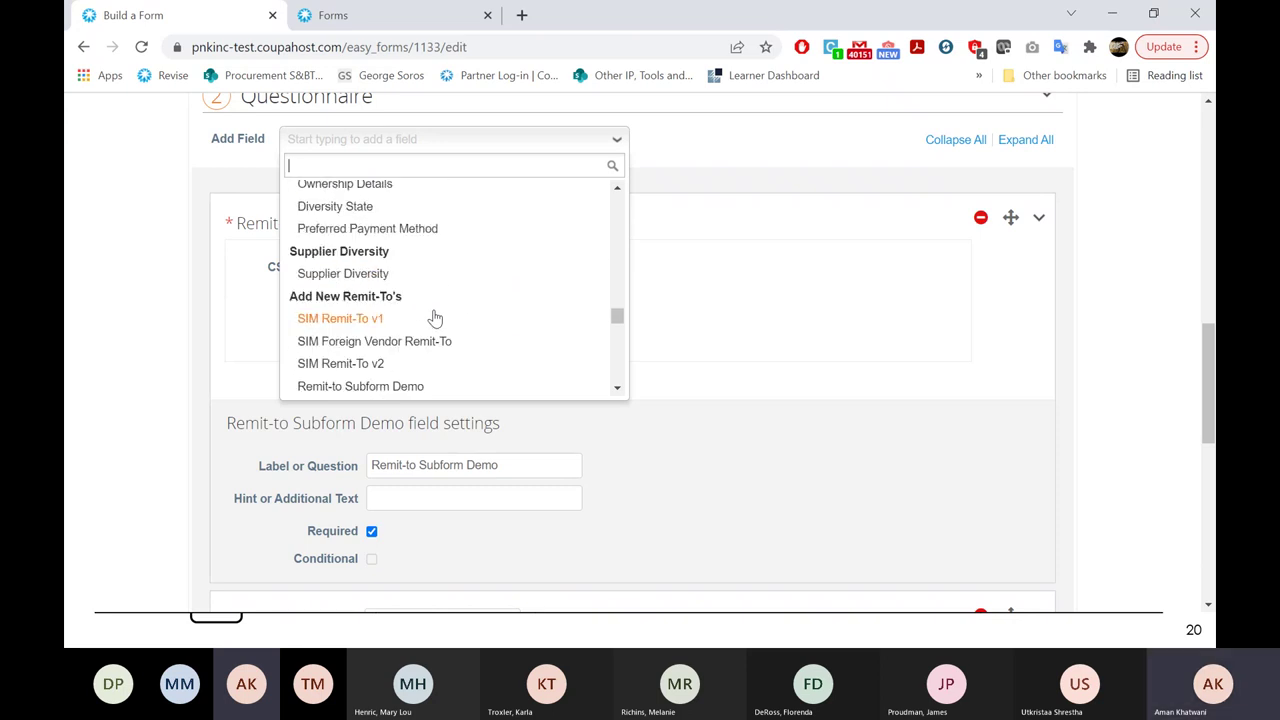
scroll(435, 318, "up", 6)
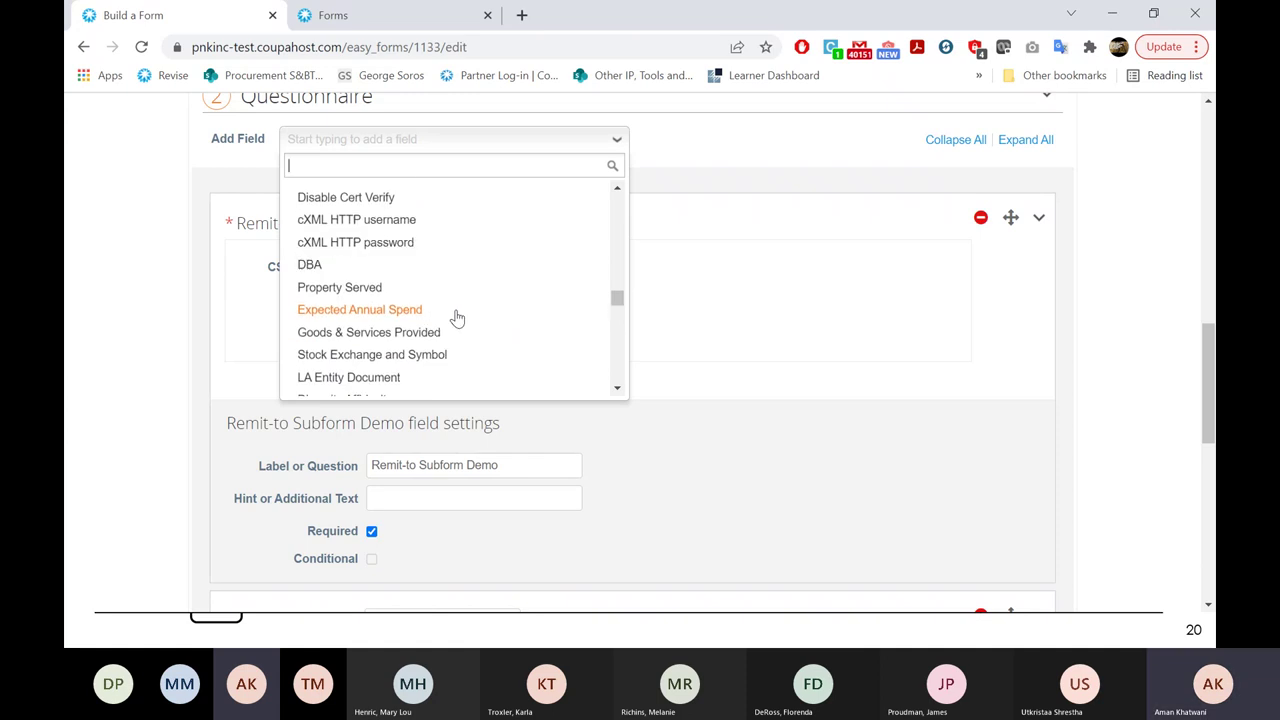
left_click(1097, 414)
Switch to the presentation's Types of Fields slide, return to the form builder, and view the IBAN Number field's help text.
key("alt+Tab")
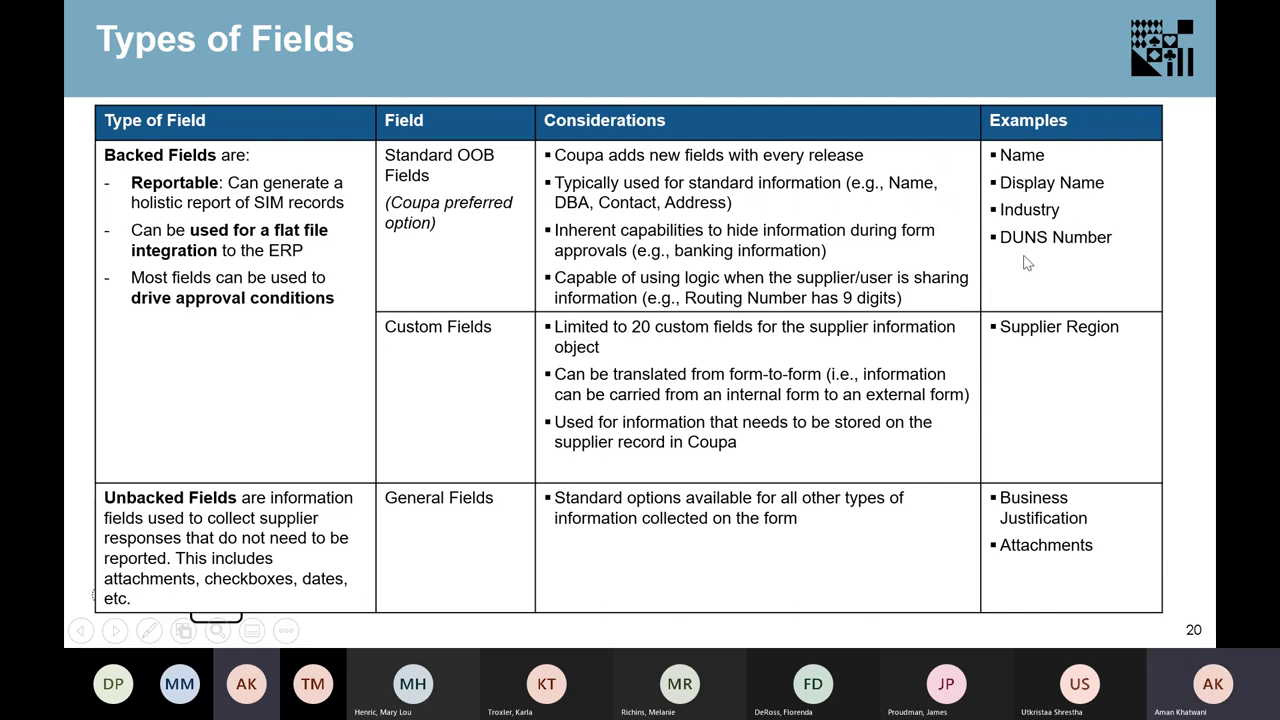
key("alt+Tab")
key("alt+Tab")
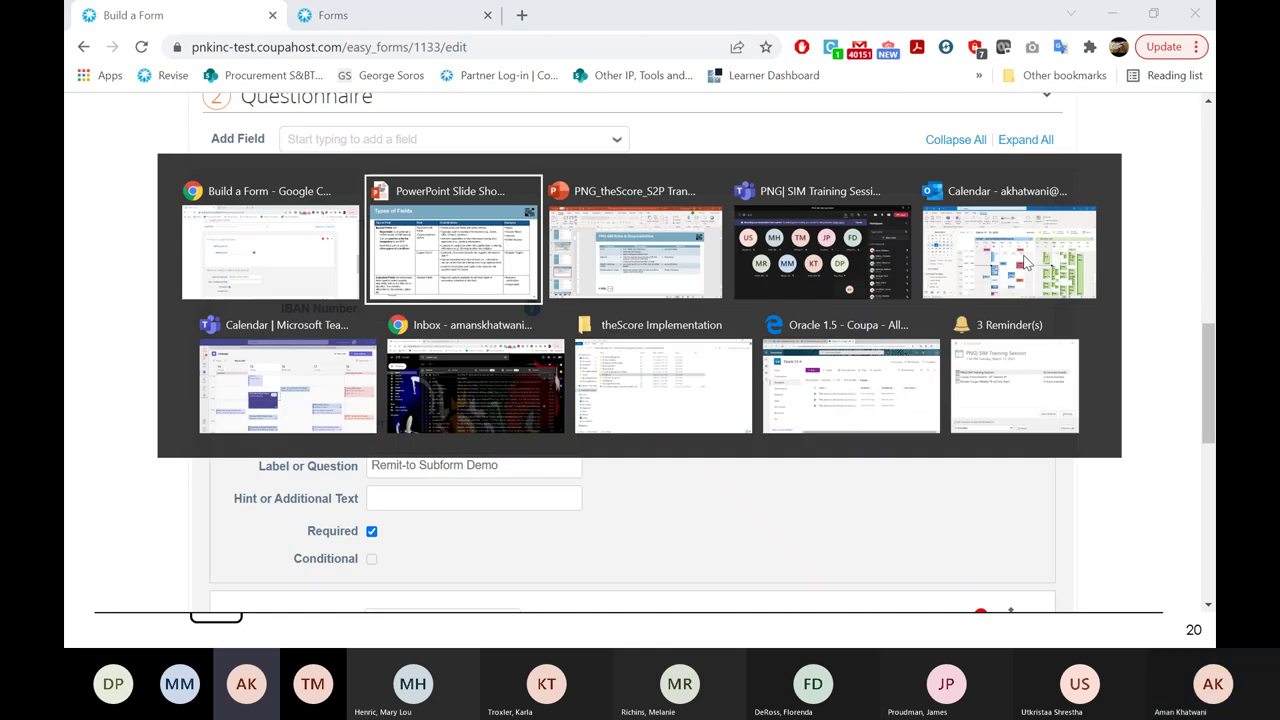
key("alt+Tab")
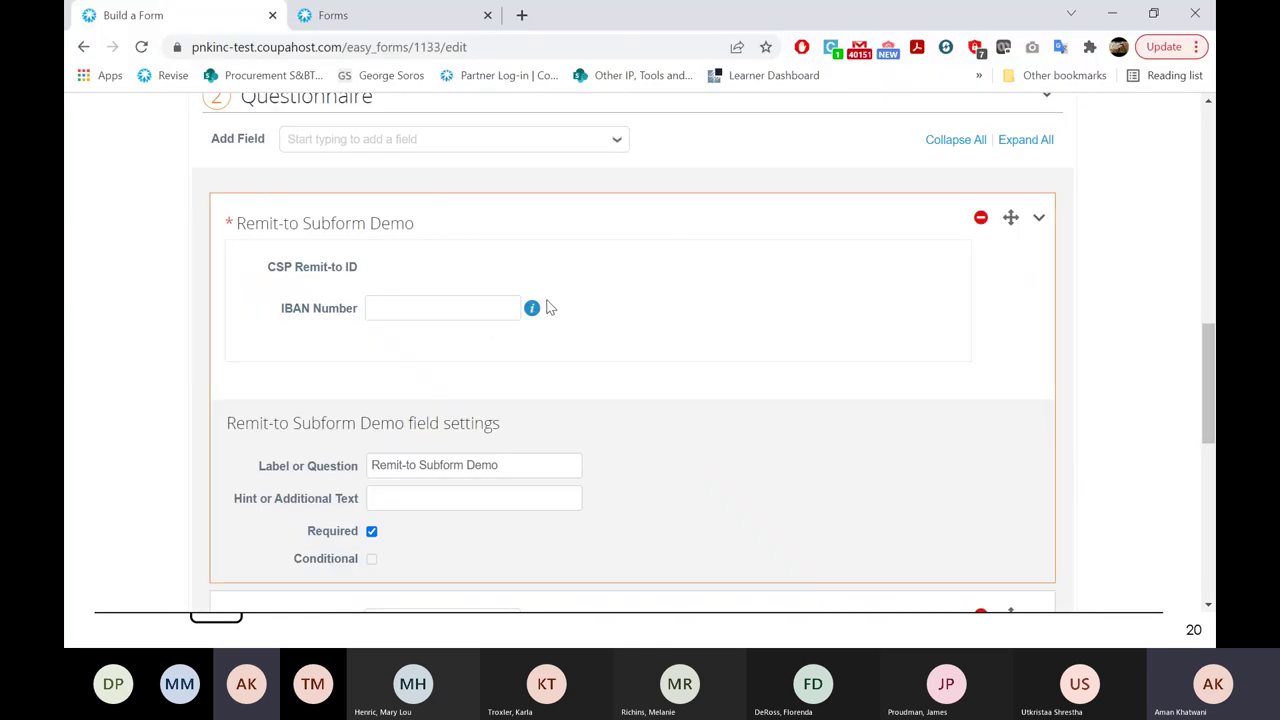
mouse_move(536, 313)
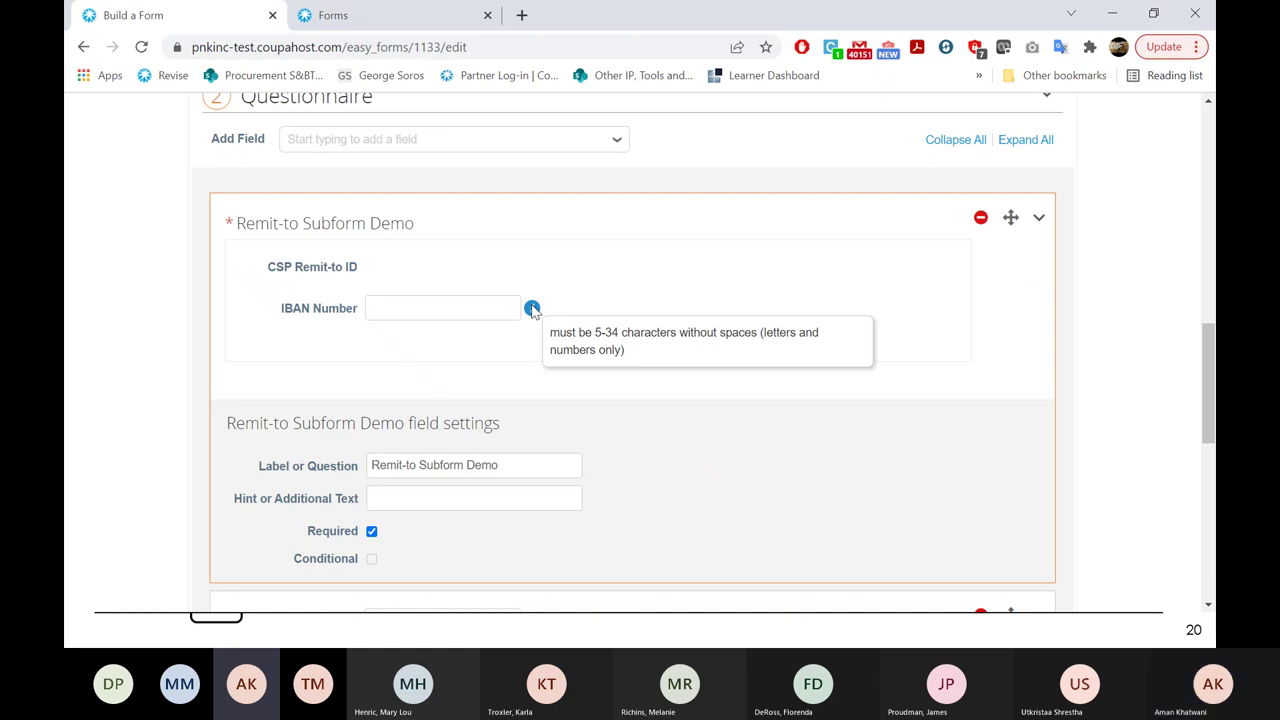
key("alt+Tab")
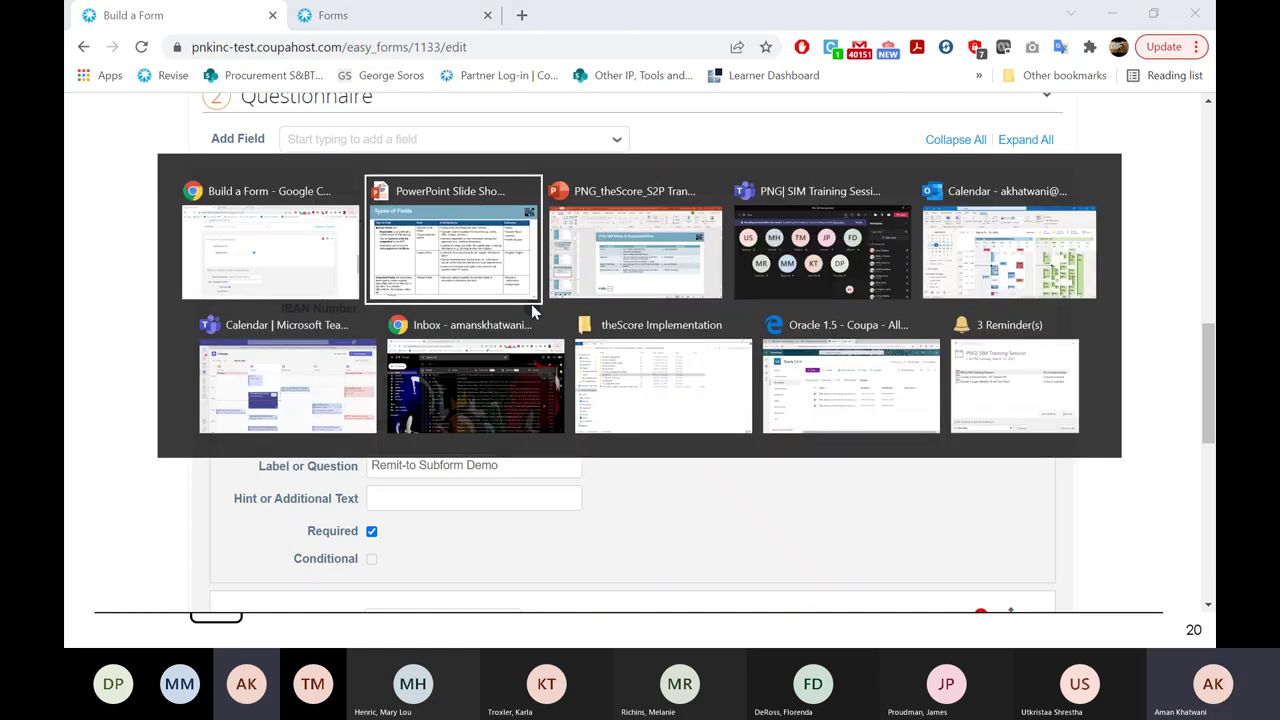
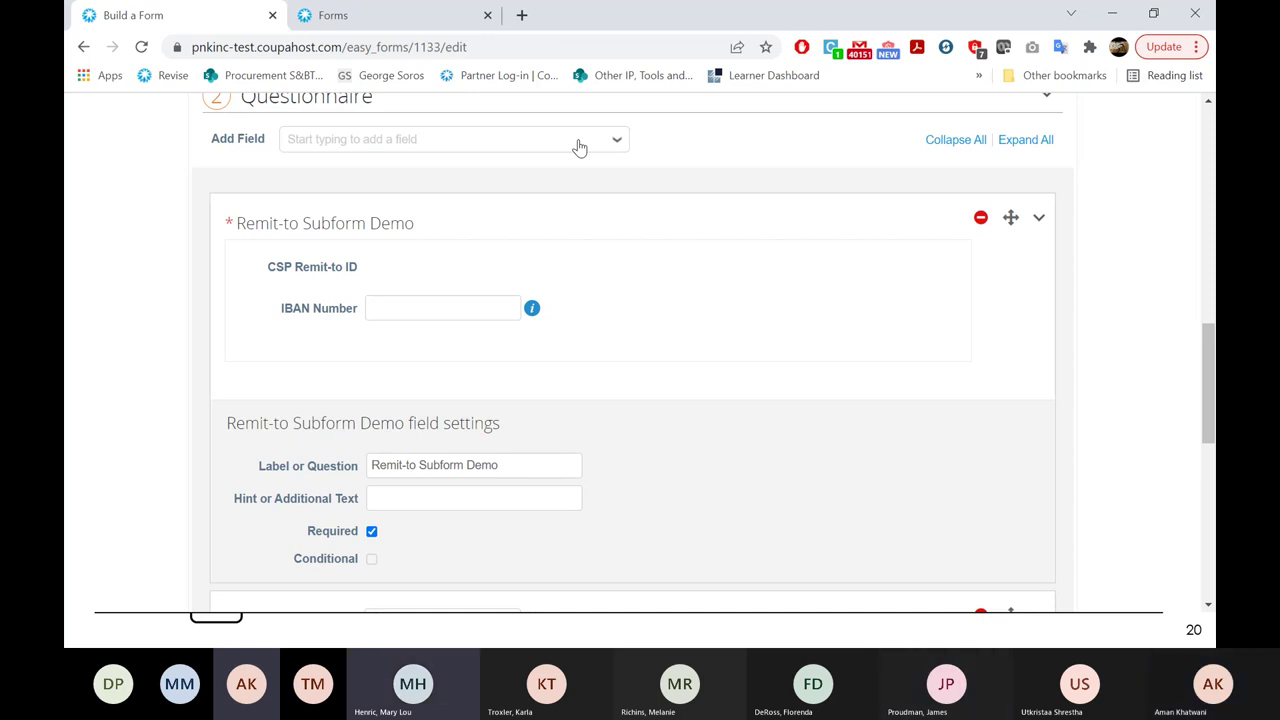
left_click(579, 148)
left_click(579, 146)
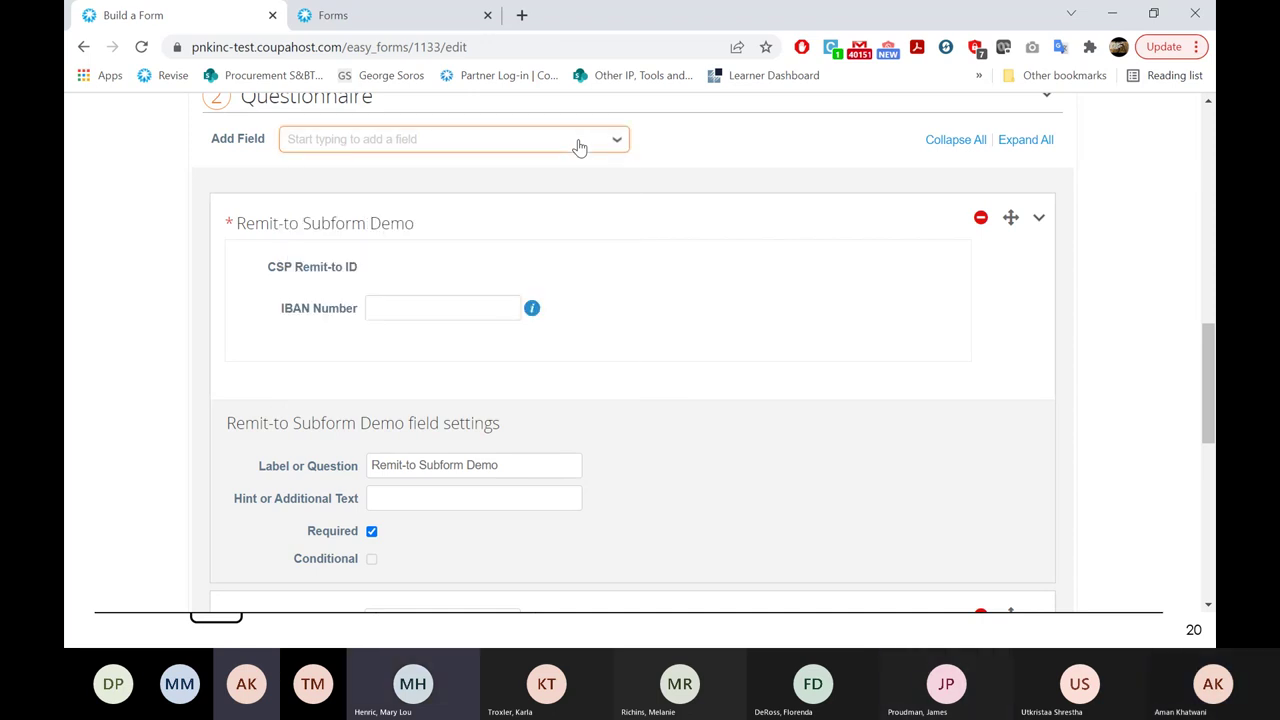
left_click(634, 162)
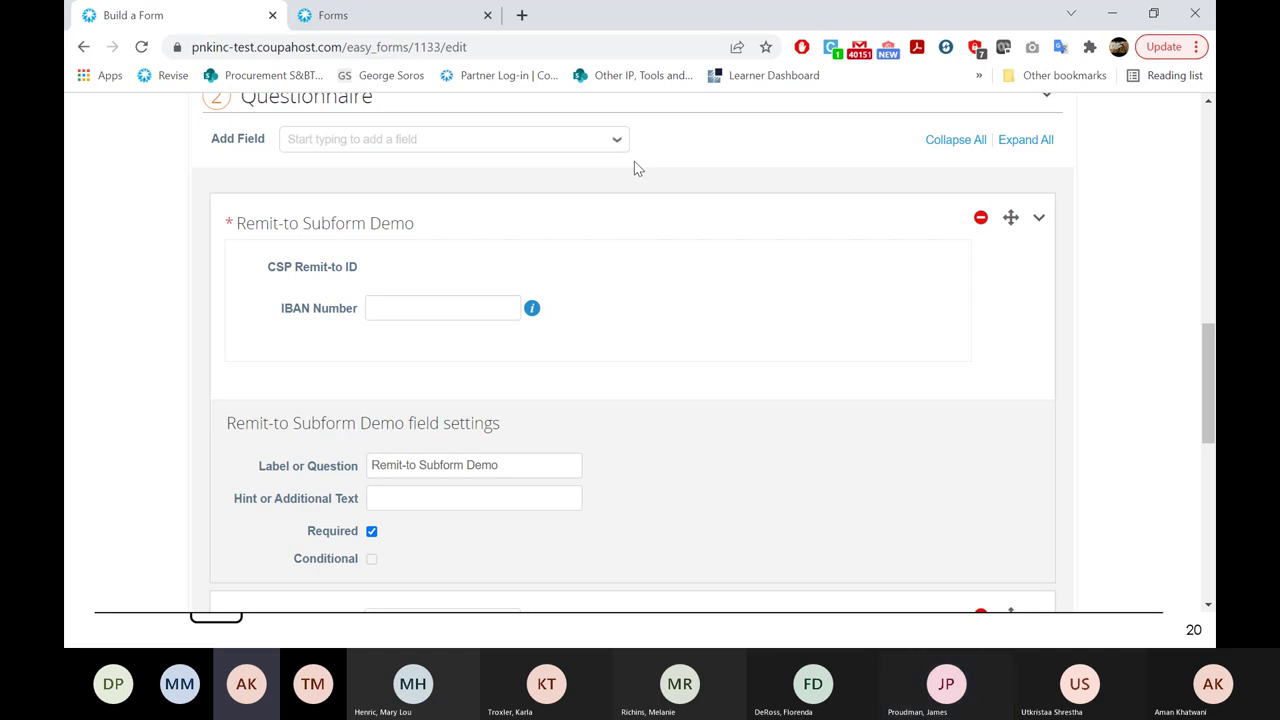
Review the Types of Fields slide in the presentation again and switch back to the form builder.
key("alt+Tab")
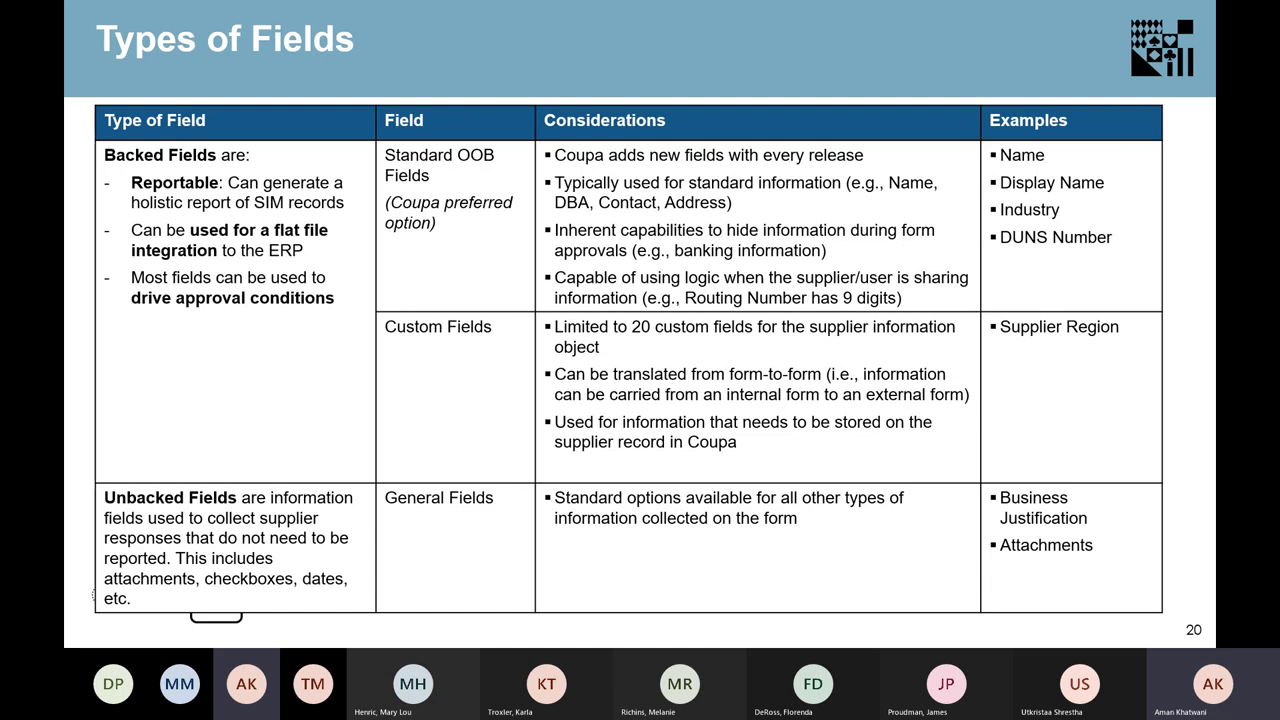
key("alt+Tab")
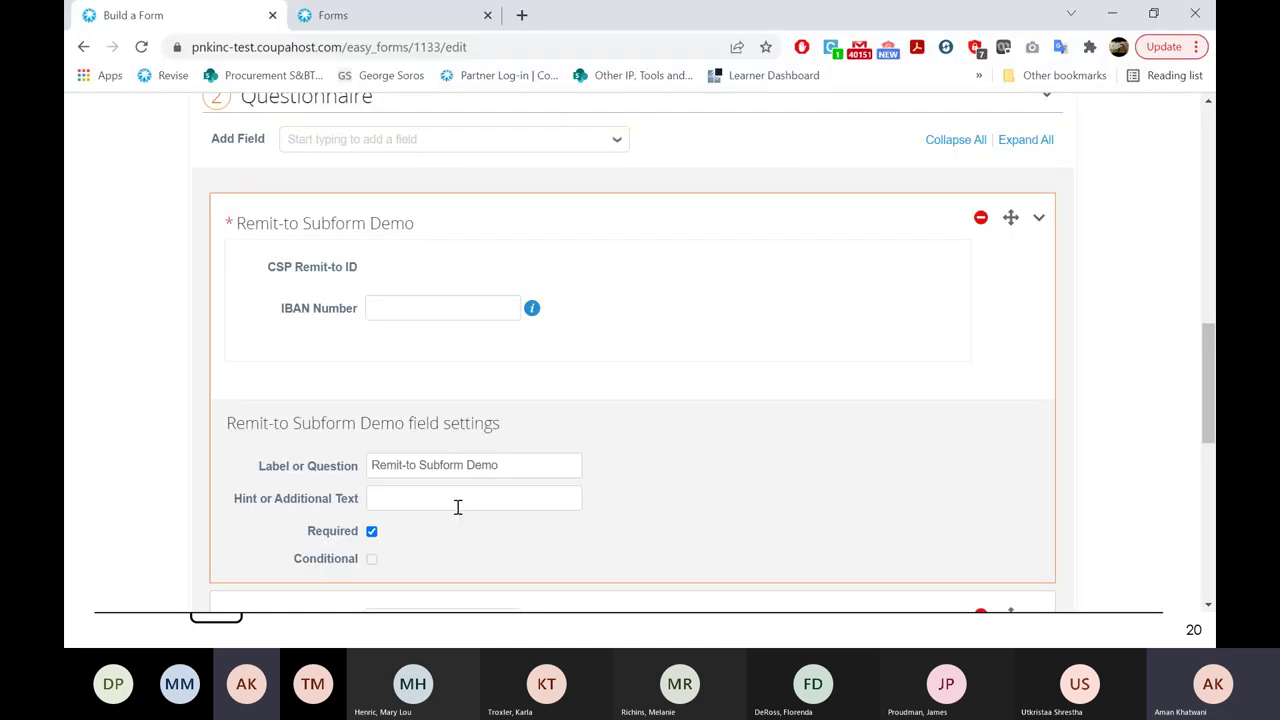
left_click(460, 503)
Add a Text Field from General Fields to the questionnaire and view its settings below the Name field.
left_click(541, 148)
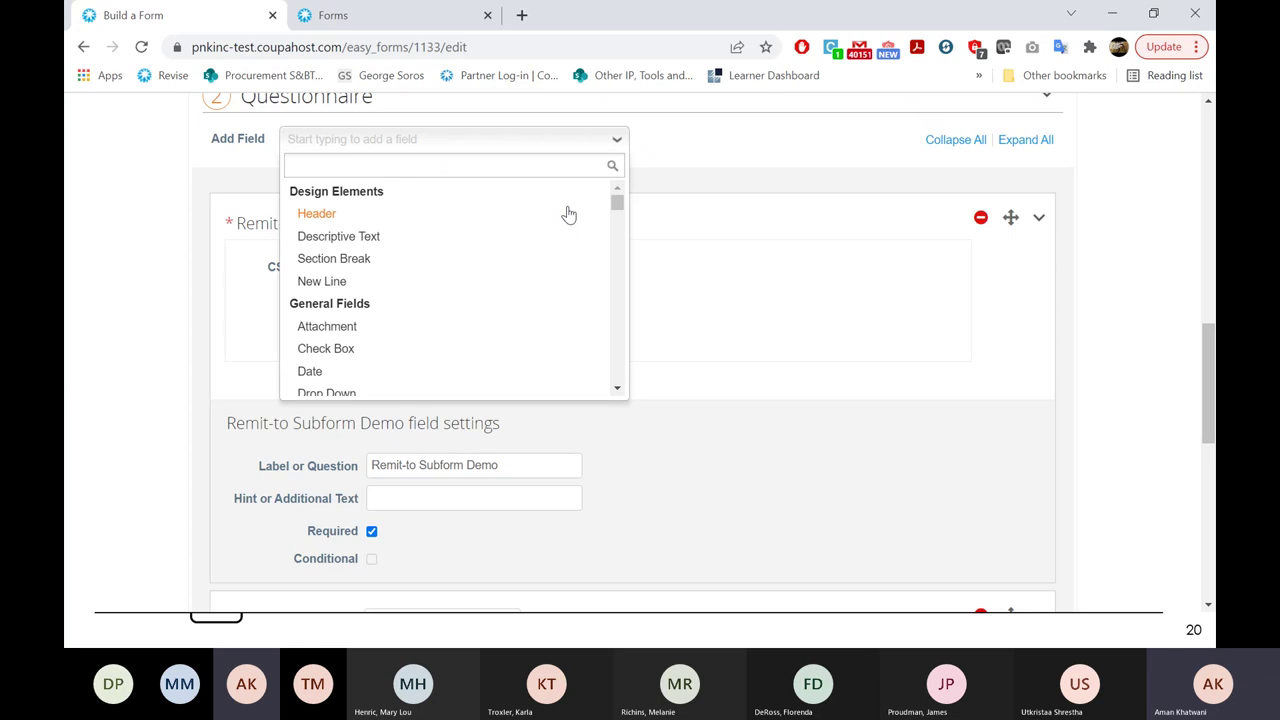
scroll(562, 287, "down", 3)
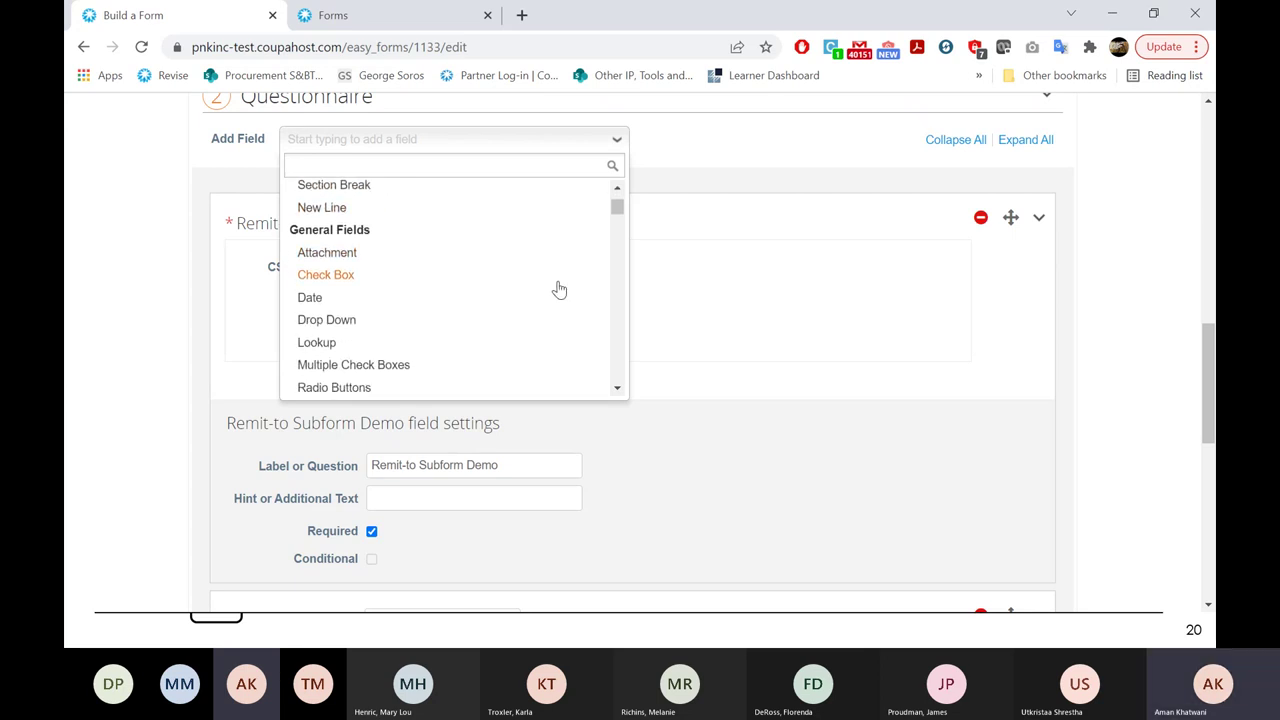
scroll(560, 289, "down", 3)
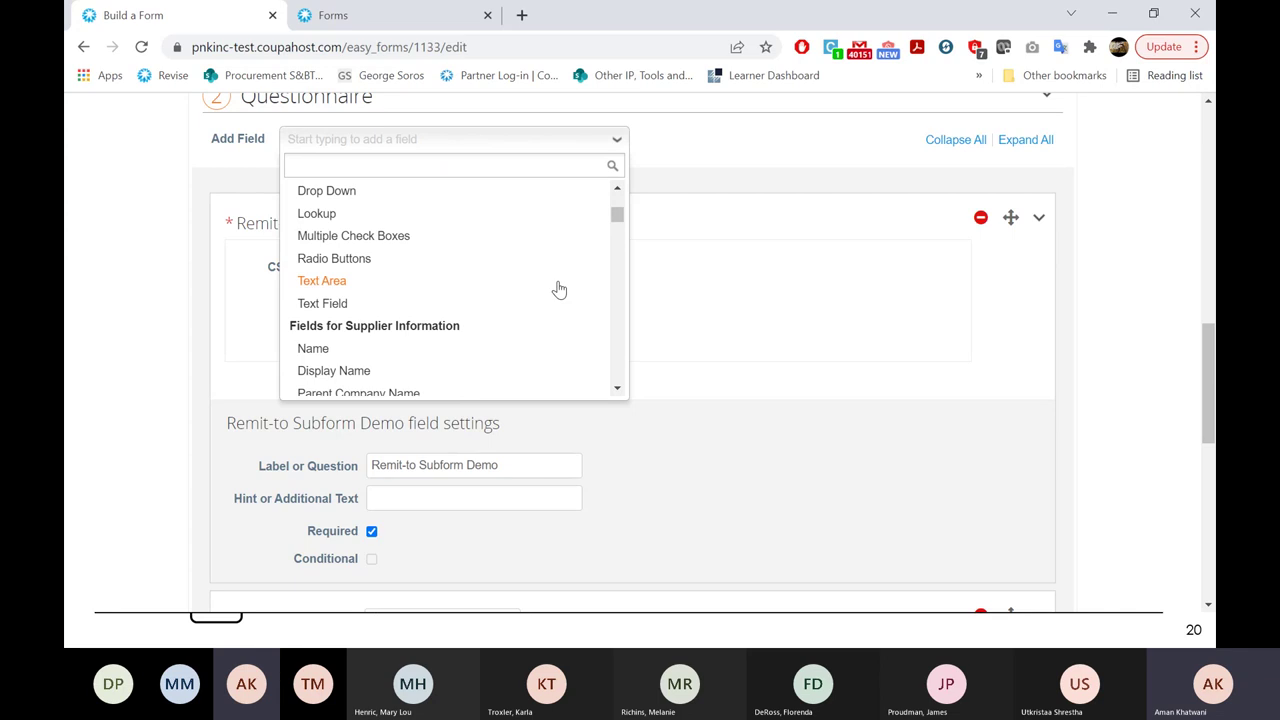
scroll(558, 287, "up", 5)
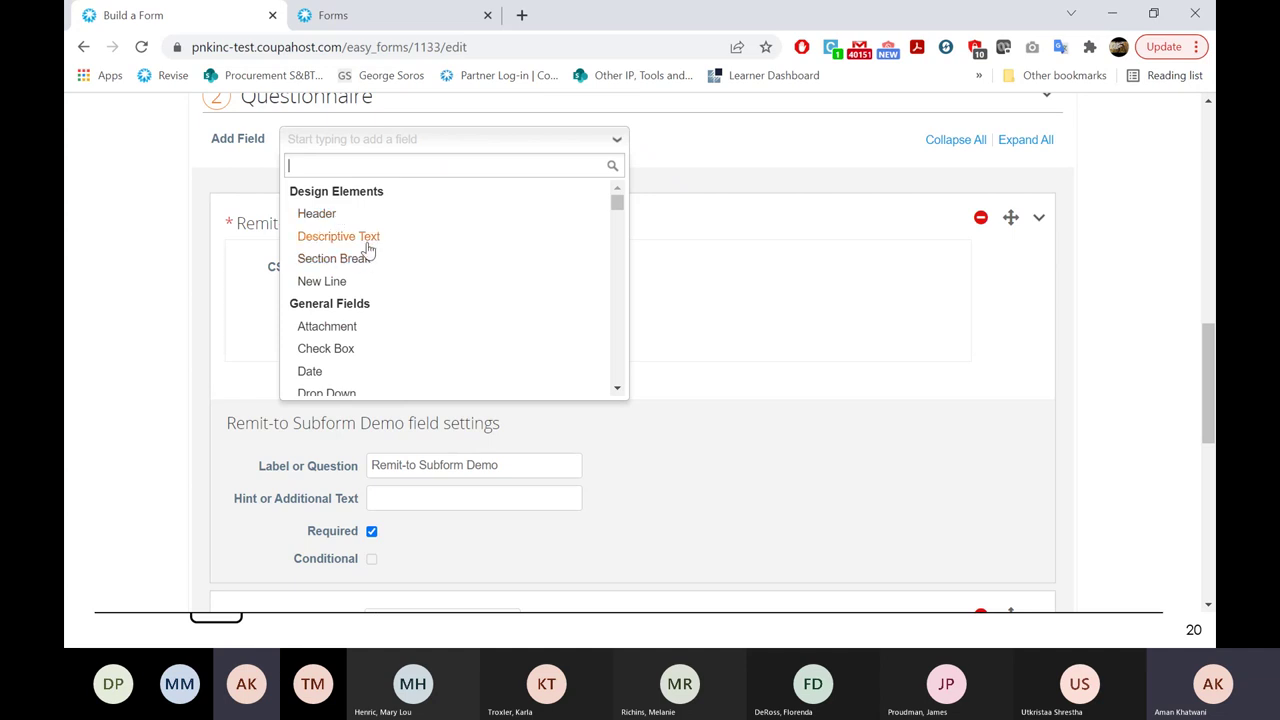
scroll(414, 277, "down", 2)
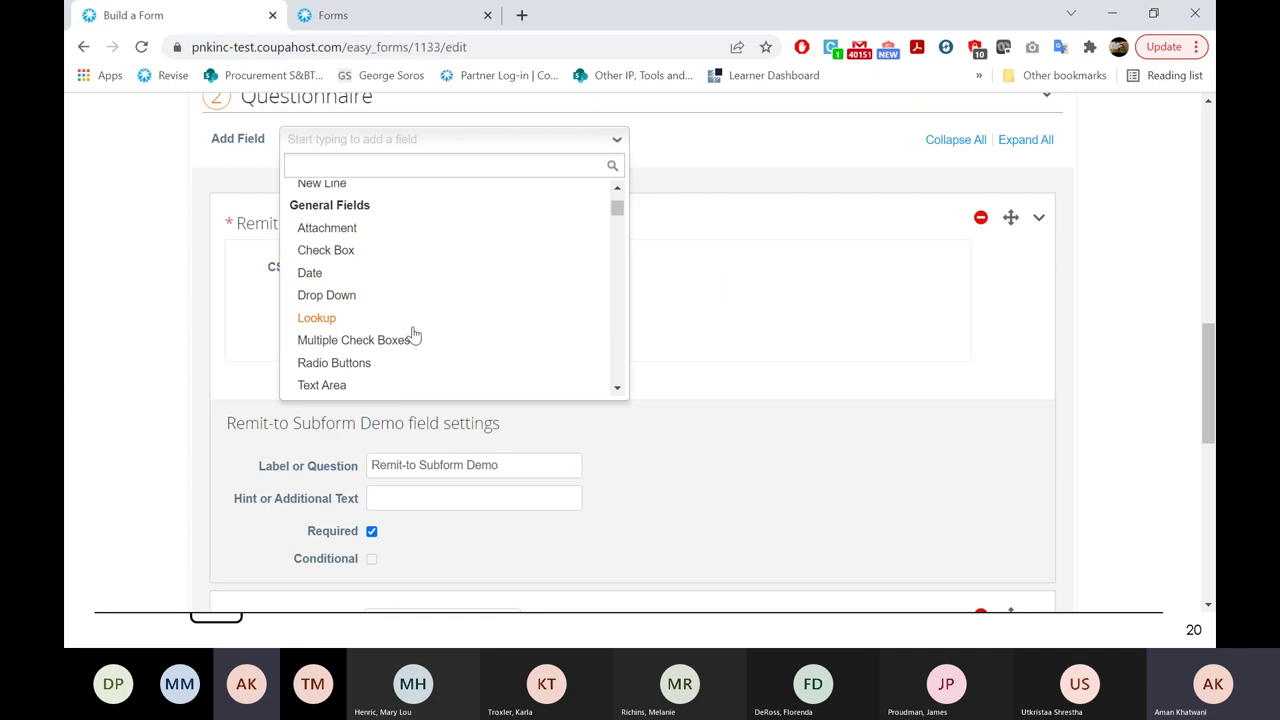
scroll(508, 362, "down", 3)
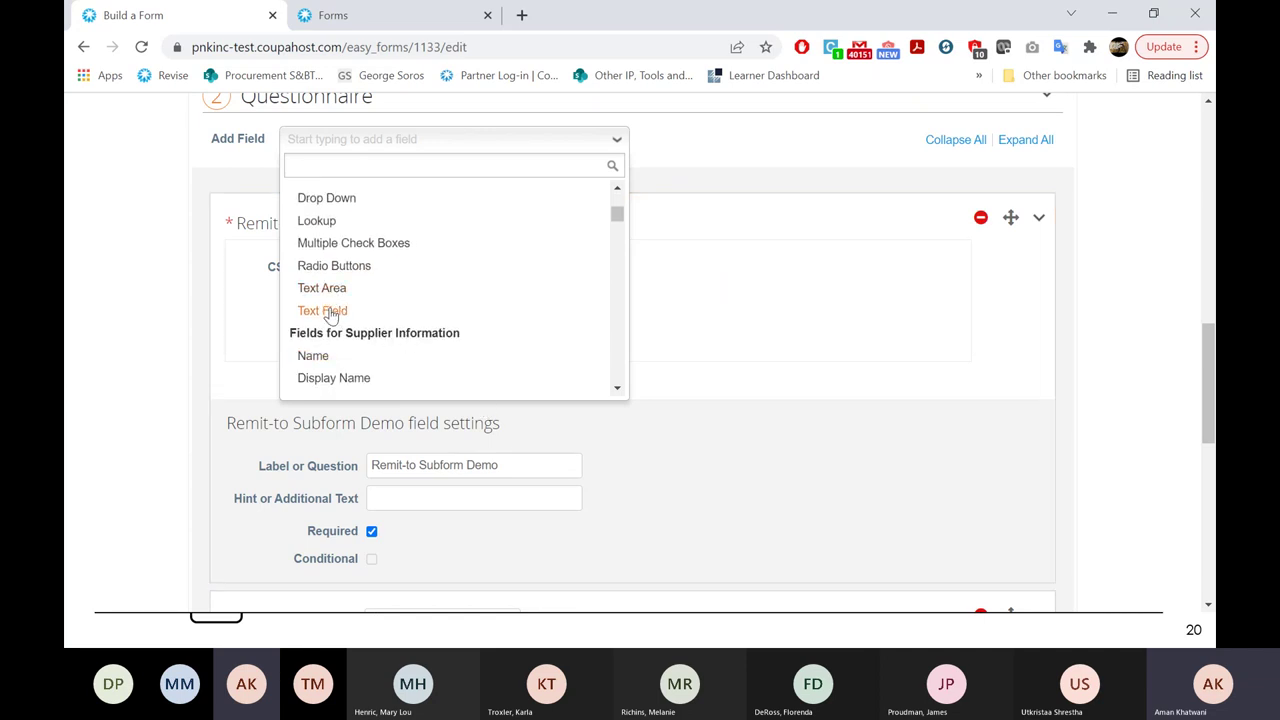
left_click(312, 355)
scroll(520, 346, "down", 3)
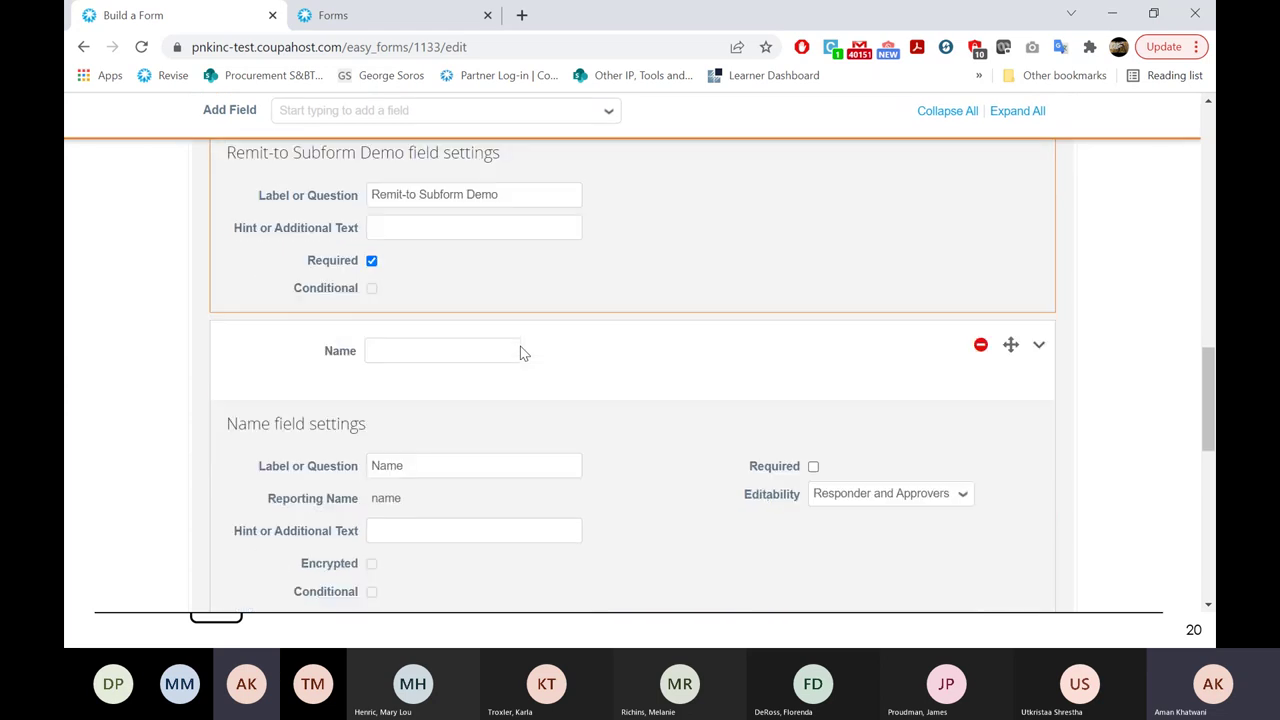
scroll(520, 350, "down", 1)
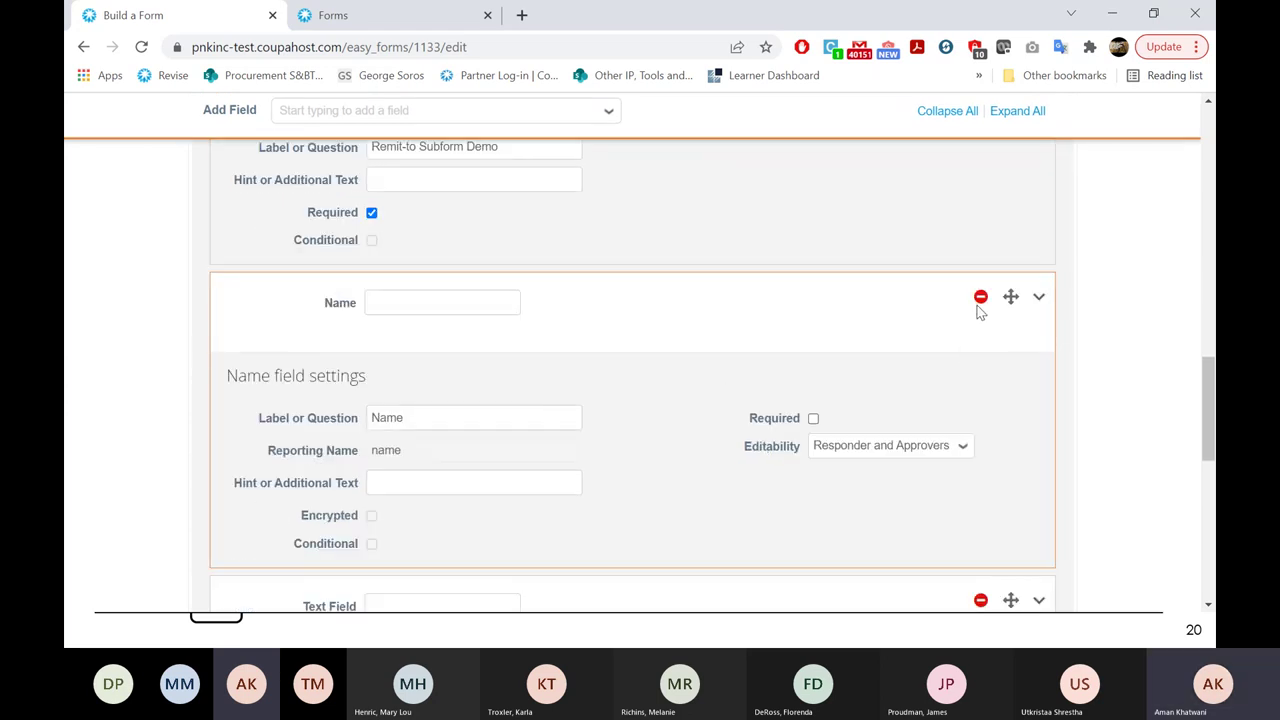
scroll(997, 351, "down", 5)
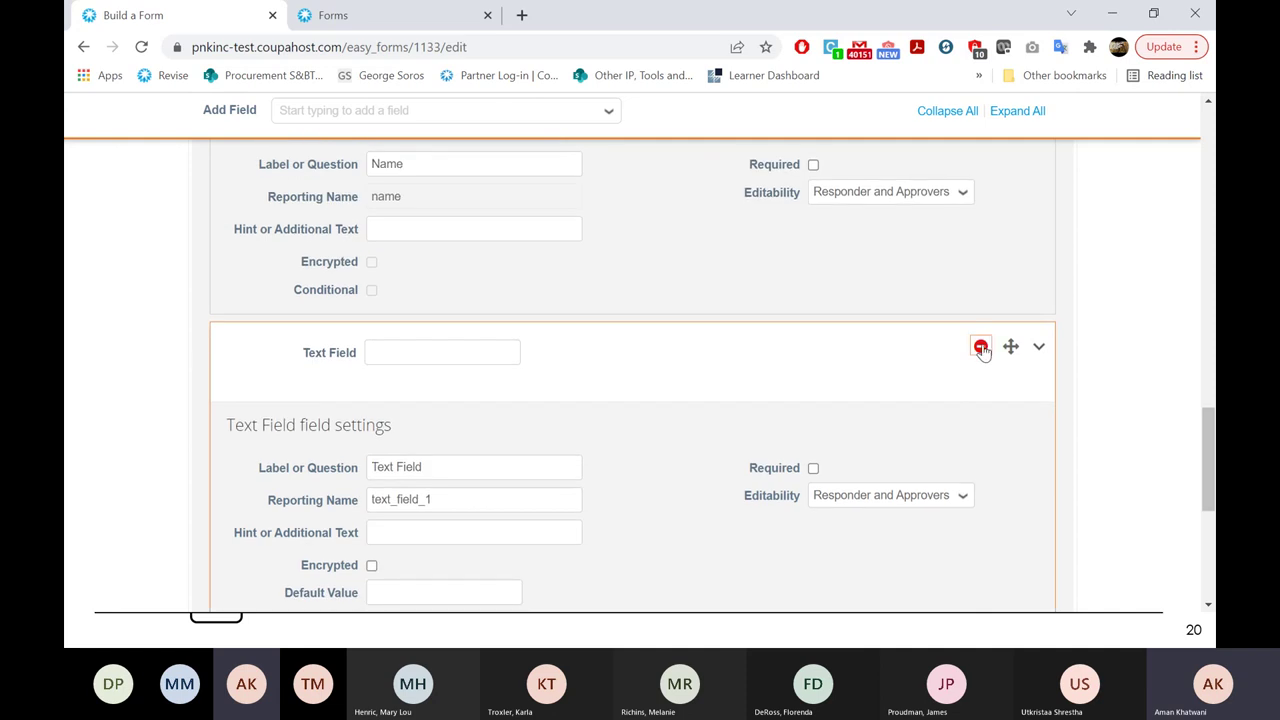
Remove the Text Field from the questionnaire.
left_click(981, 348)
left_click(729, 147)
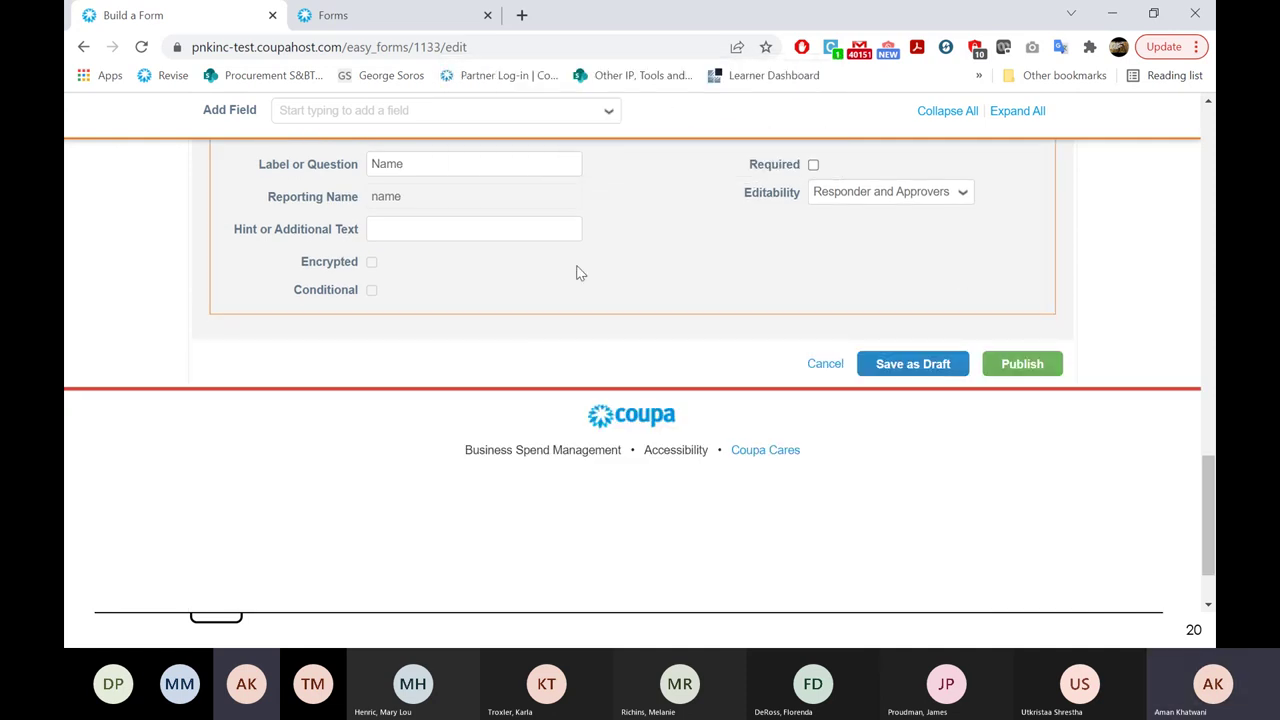
Add a Text Area from General Fields to the questionnaire below the Name field.
scroll(578, 272, "up", 5)
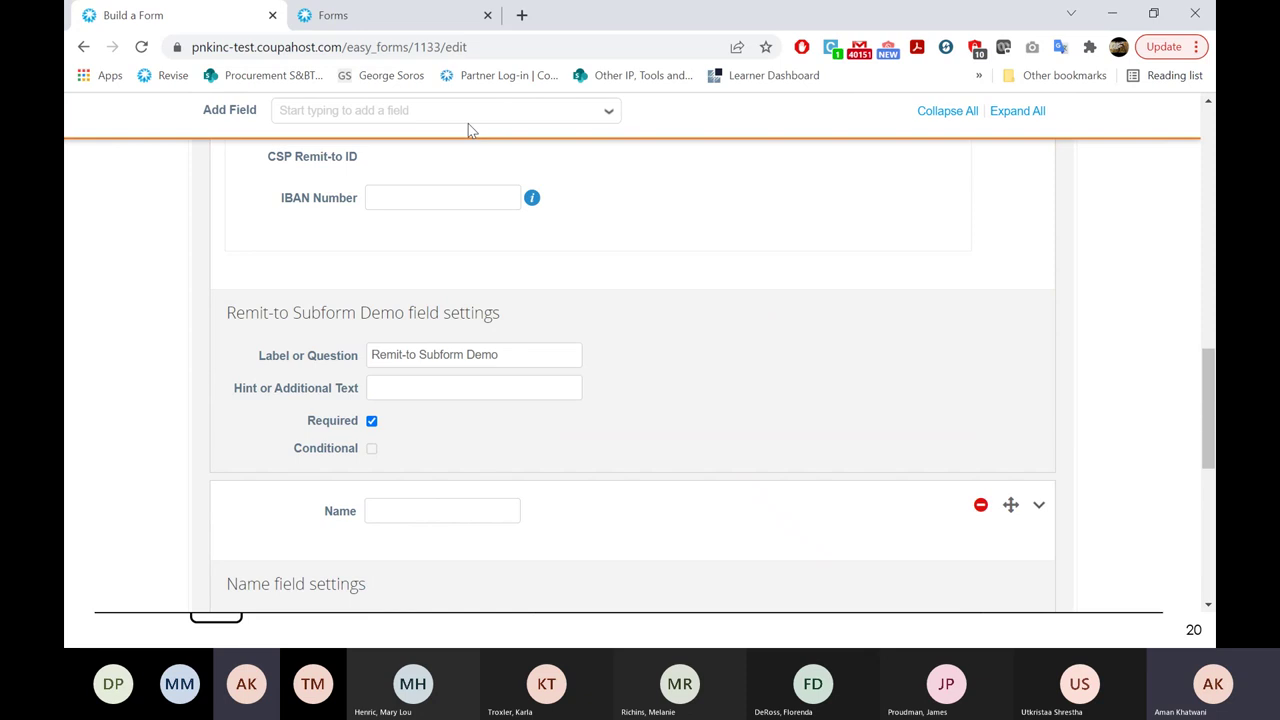
left_click(468, 118)
scroll(470, 328, "down", 1)
scroll(470, 328, "down", 1)
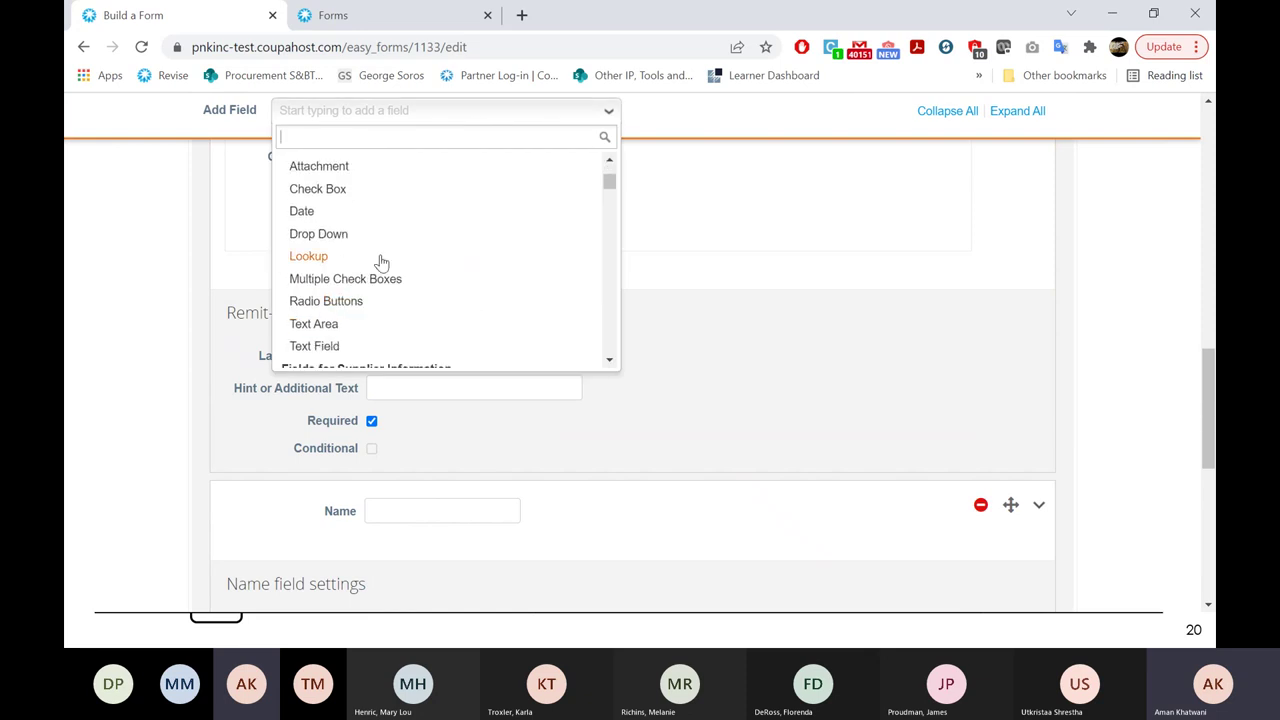
left_click(396, 325)
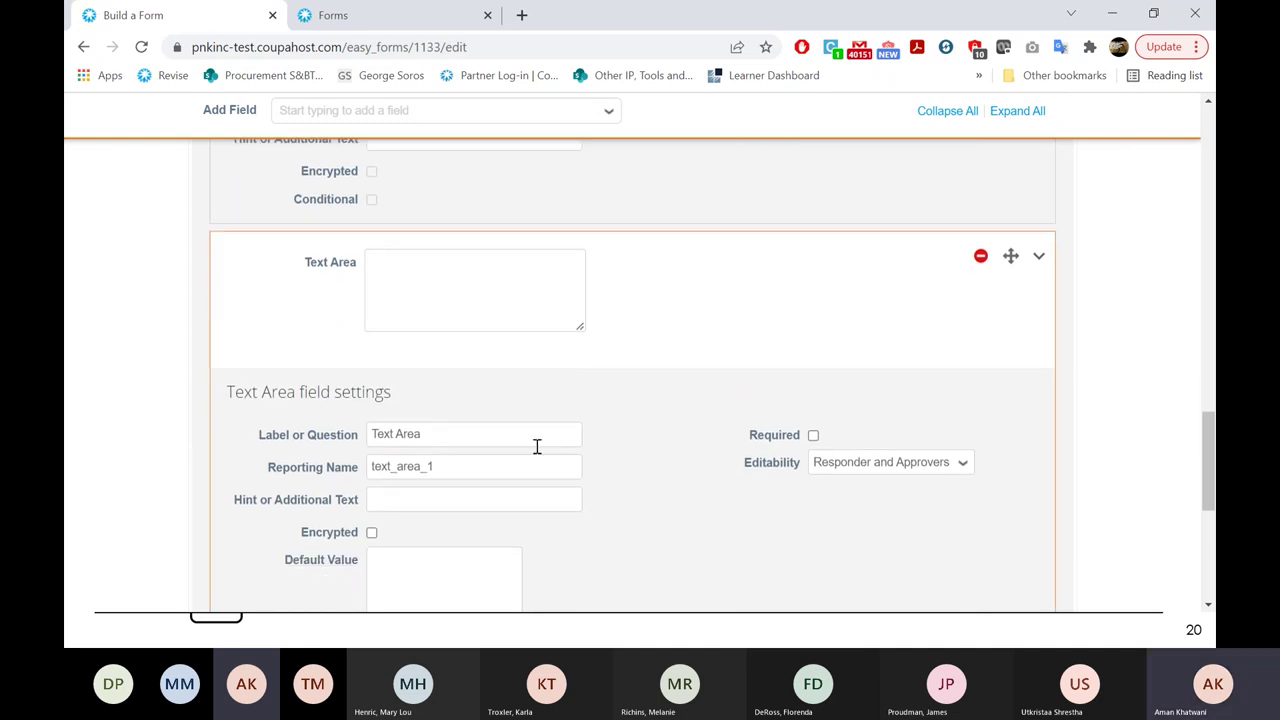
Label the Text Area "Please provide in detail the type of products that you sell?".
left_click_drag(526, 434, 322, 443)
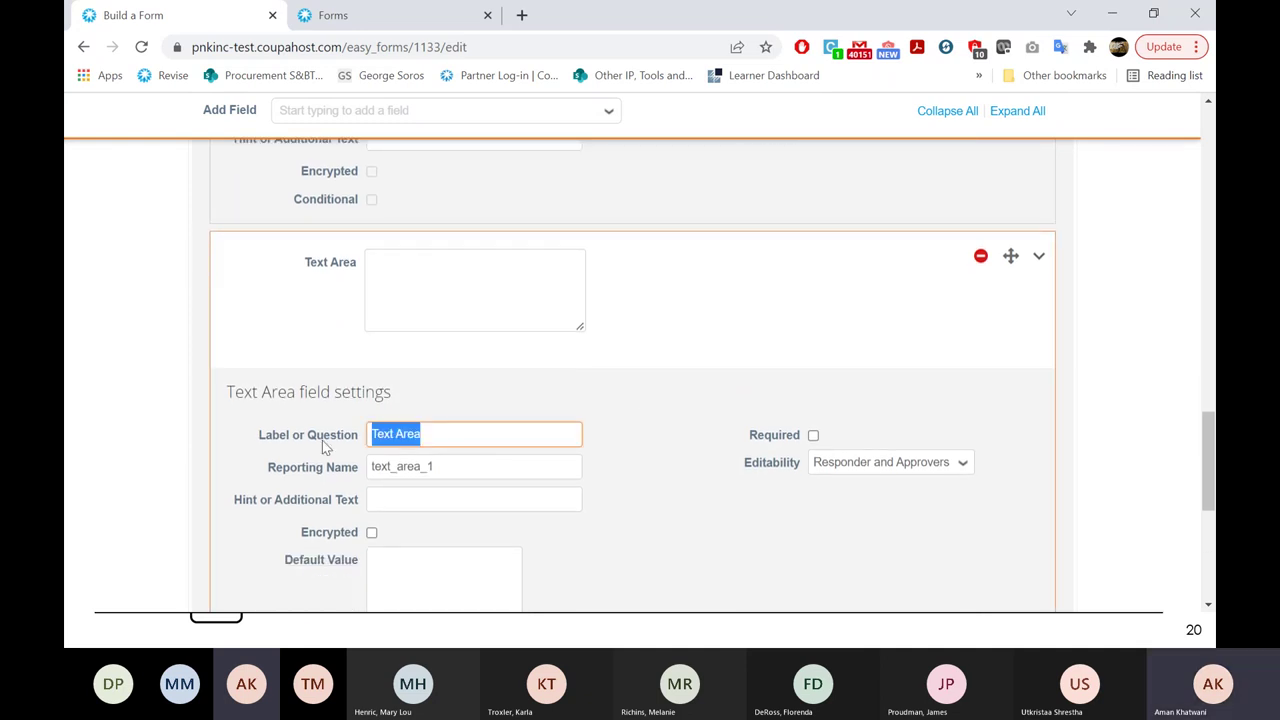
type("Please provide in detail the type of")
key("BackSpace")
key("BackSpace")
type("of products that you")
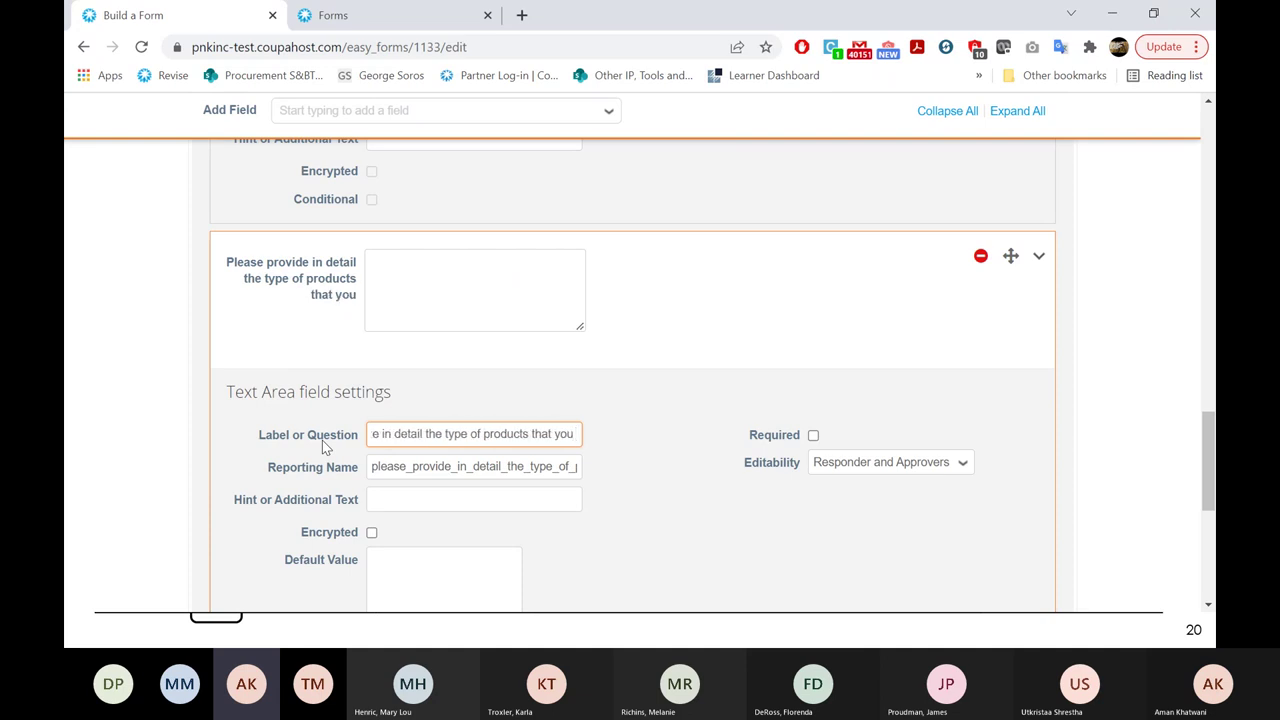
type(" sell?")
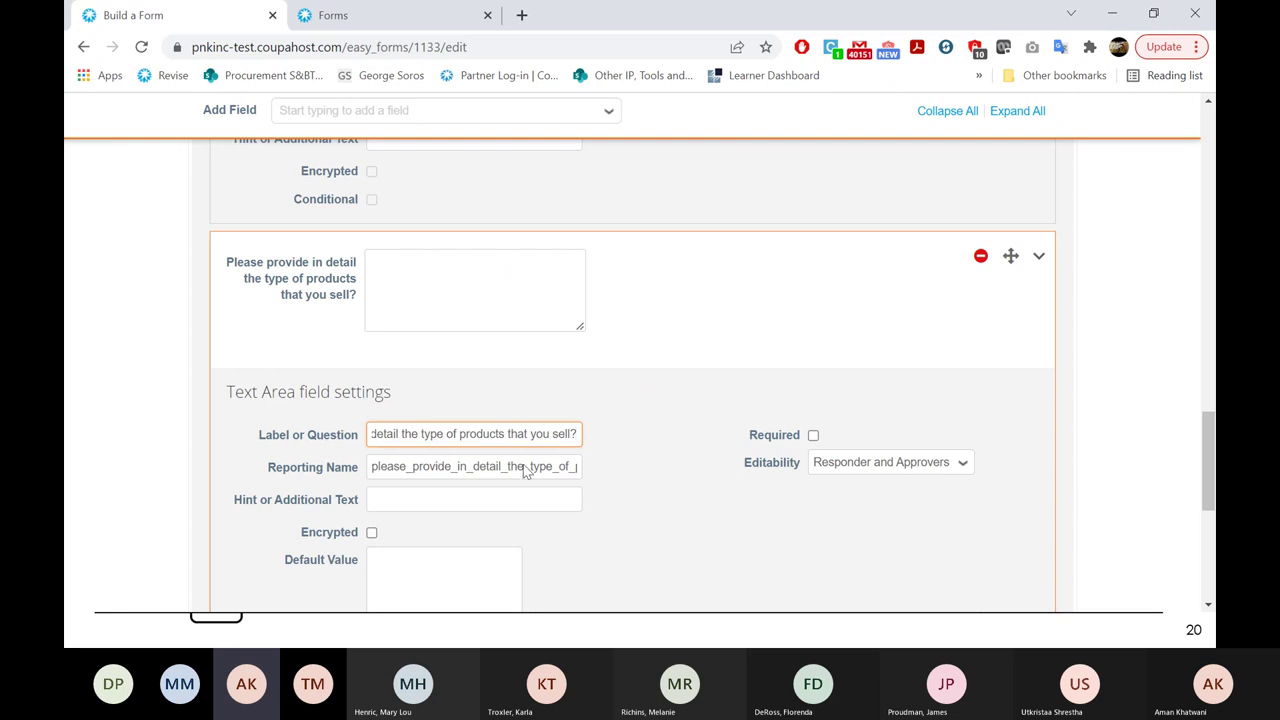
Make the products question a required field.
scroll(727, 420, "down", 1)
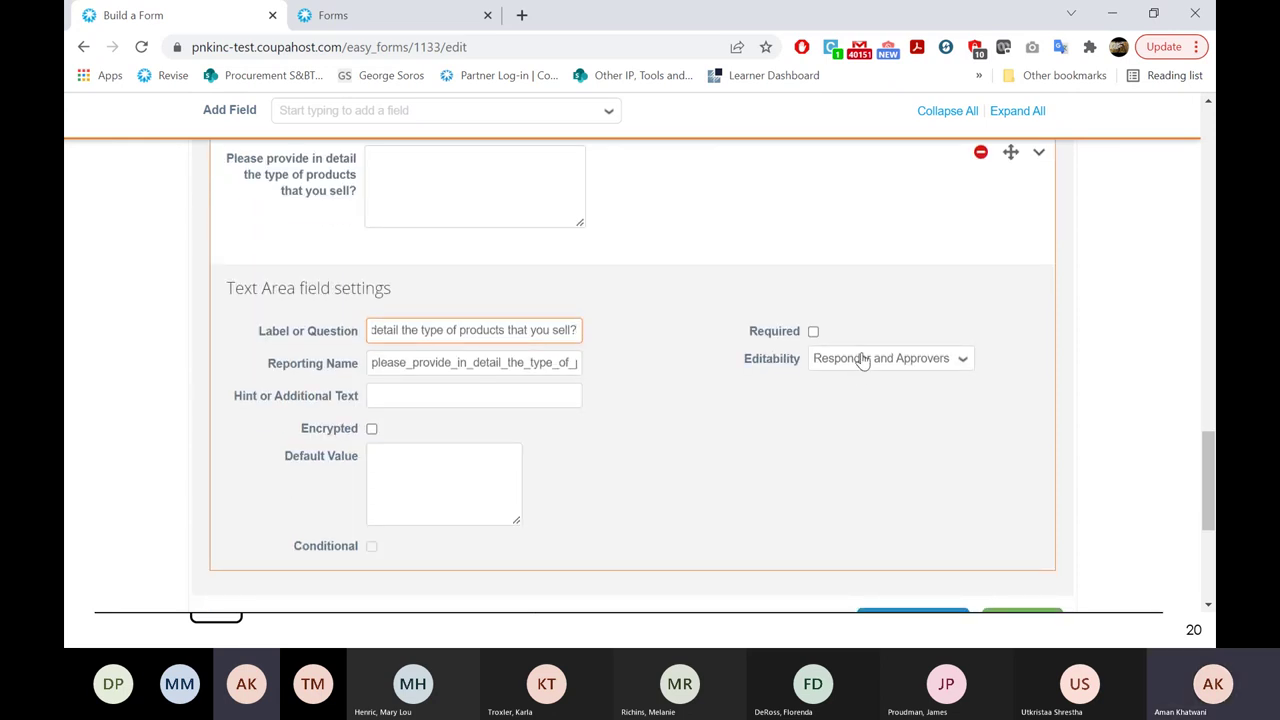
left_click(813, 332)
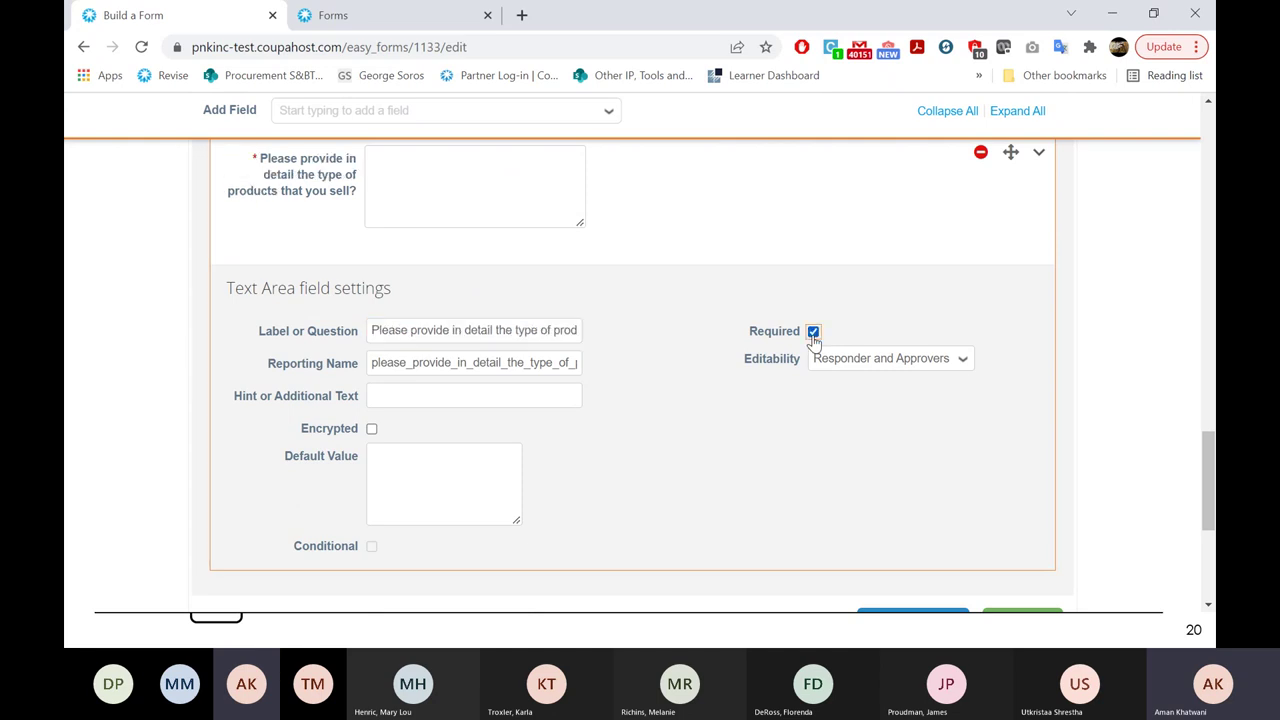
left_click(813, 332)
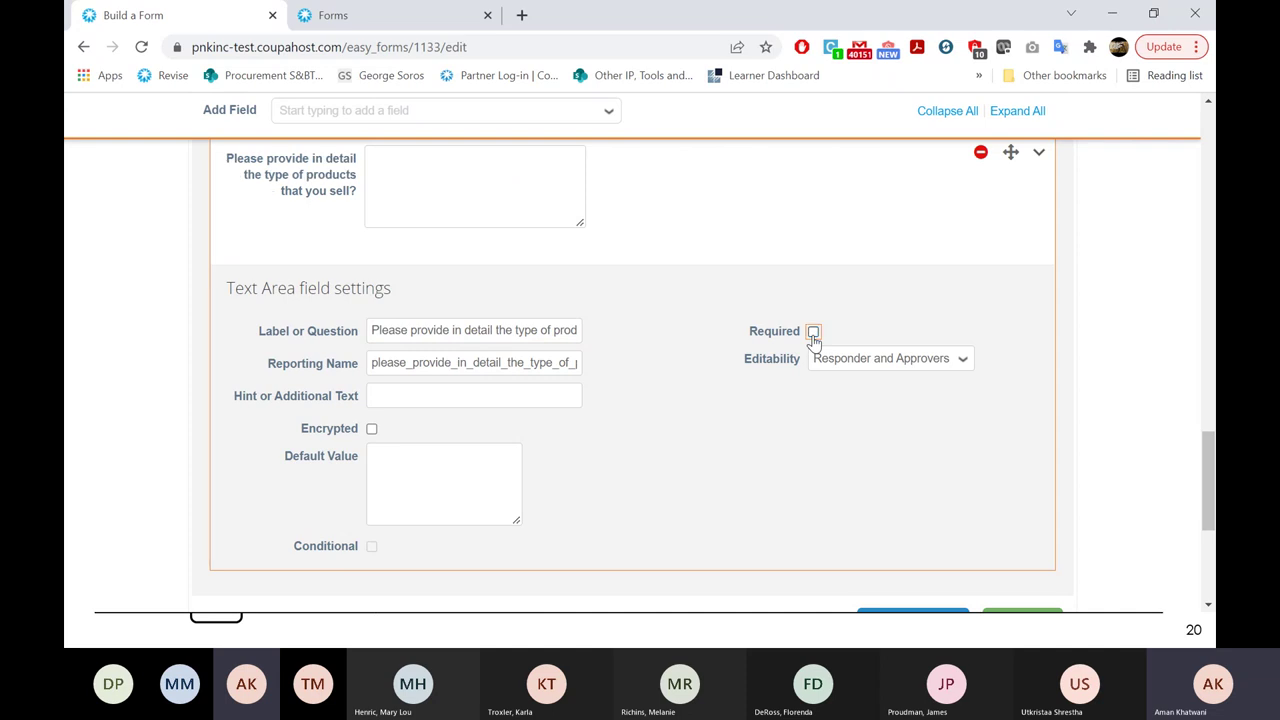
left_click(813, 332)
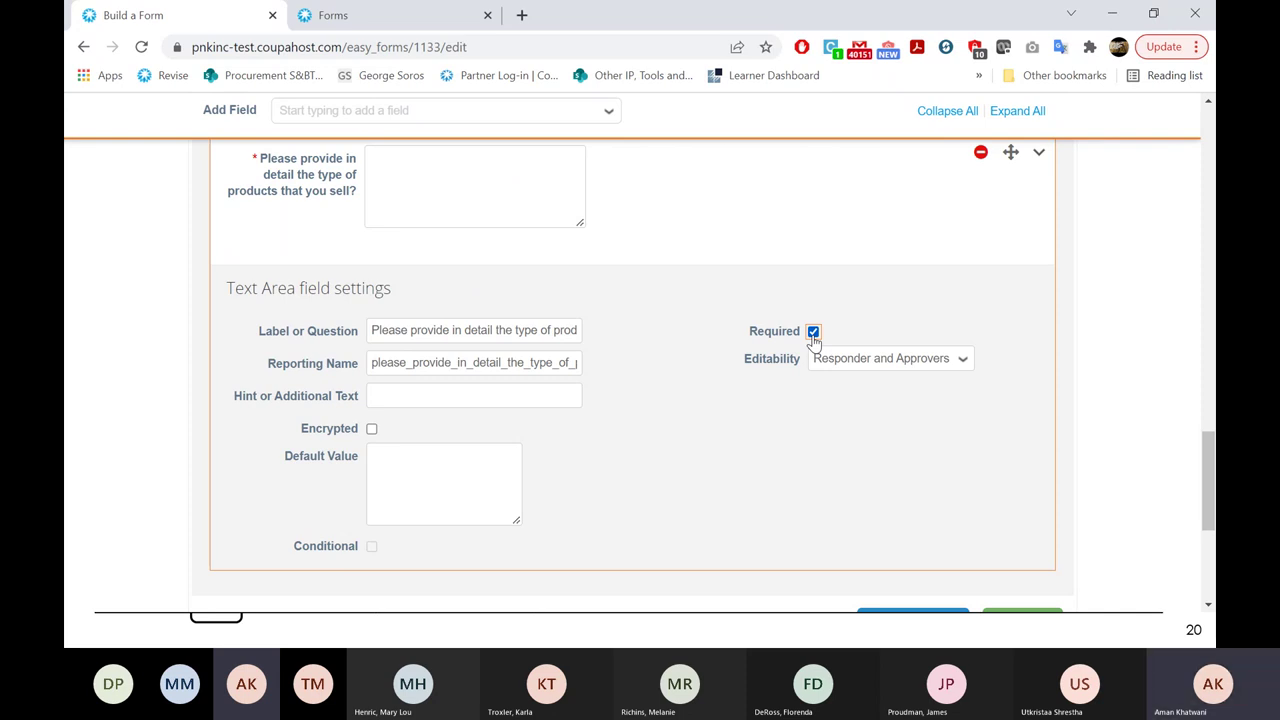
Set the products question's hint to "Please provide a list of items sold in the US Only" and collapse its settings.
left_click(447, 480)
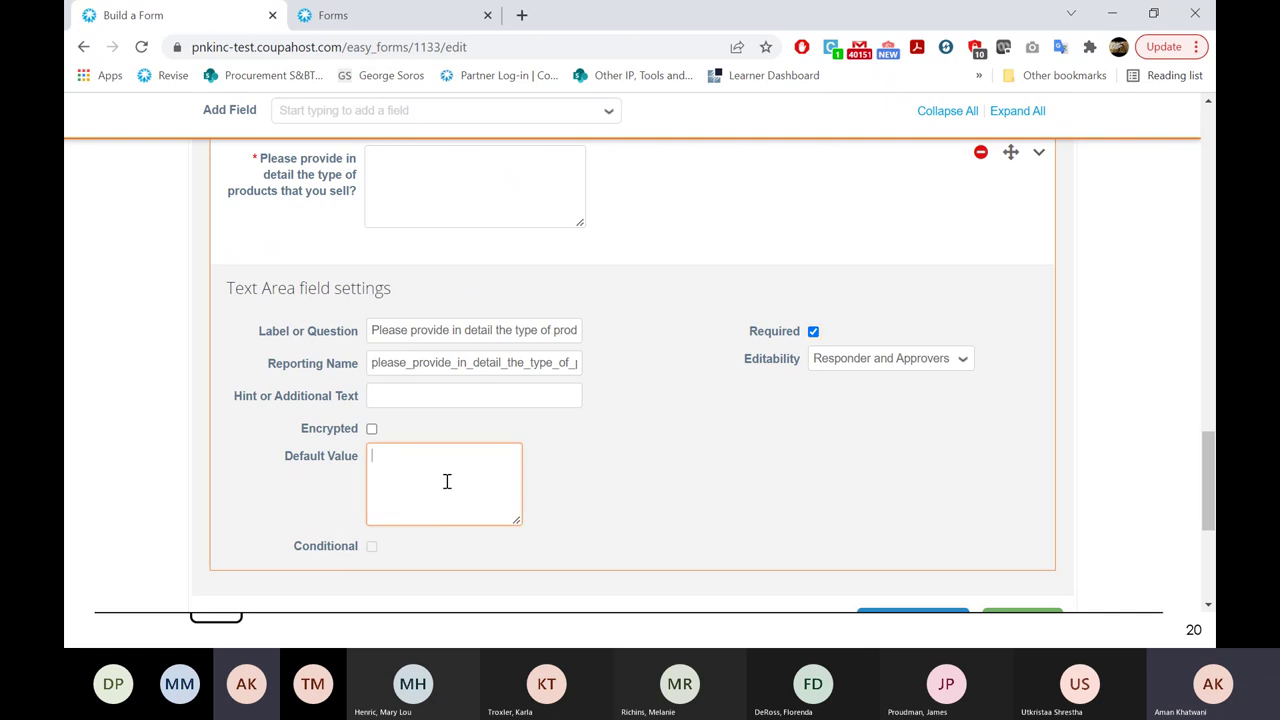
left_click(454, 400)
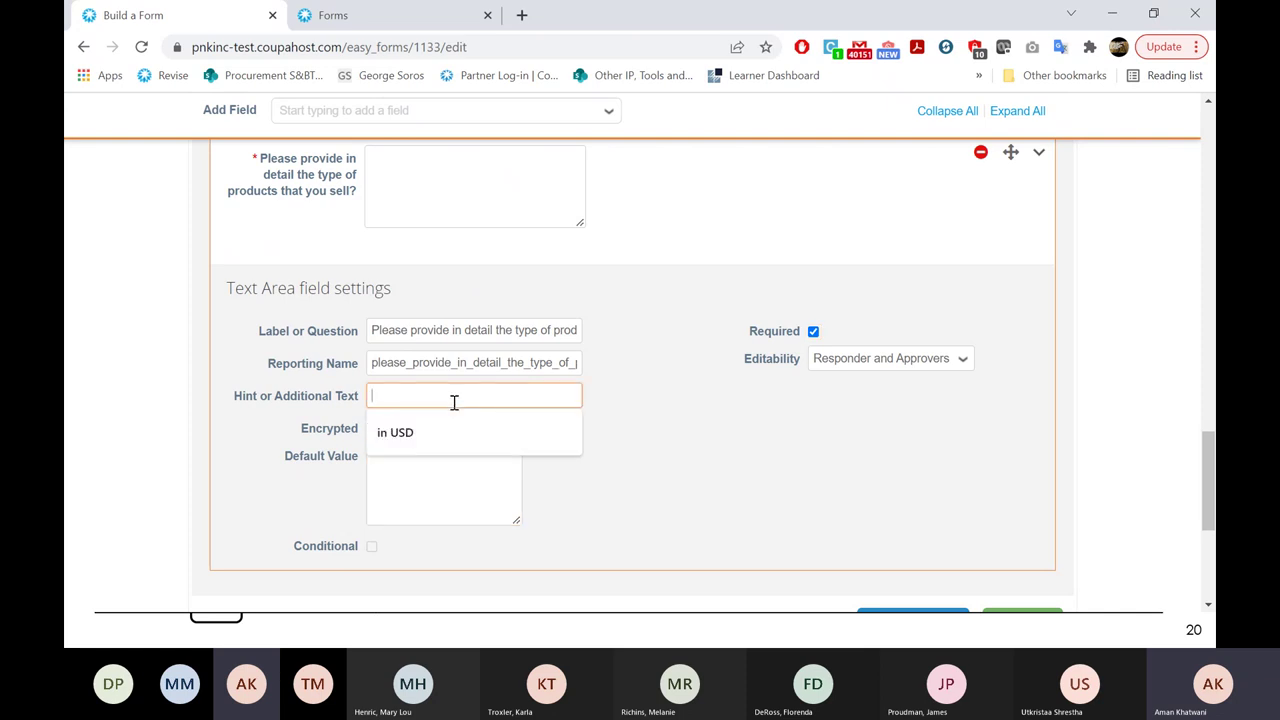
type("P")
key("BackSpace")
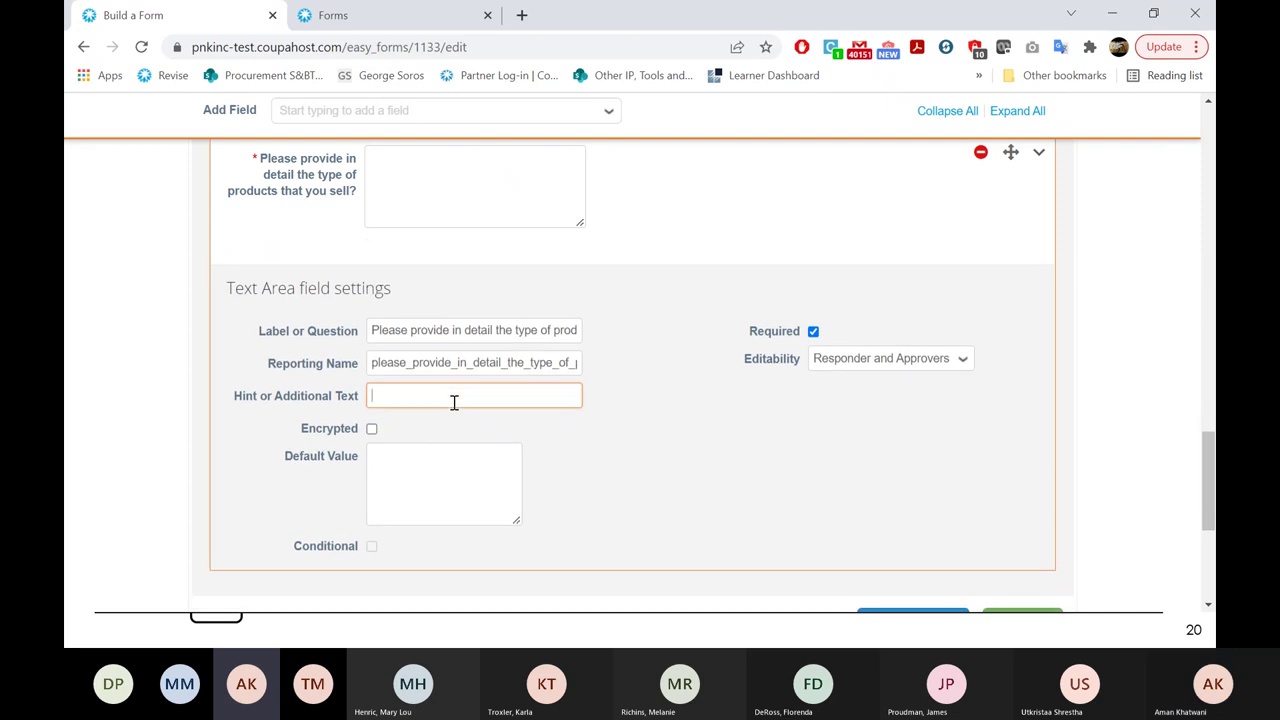
type("Please")
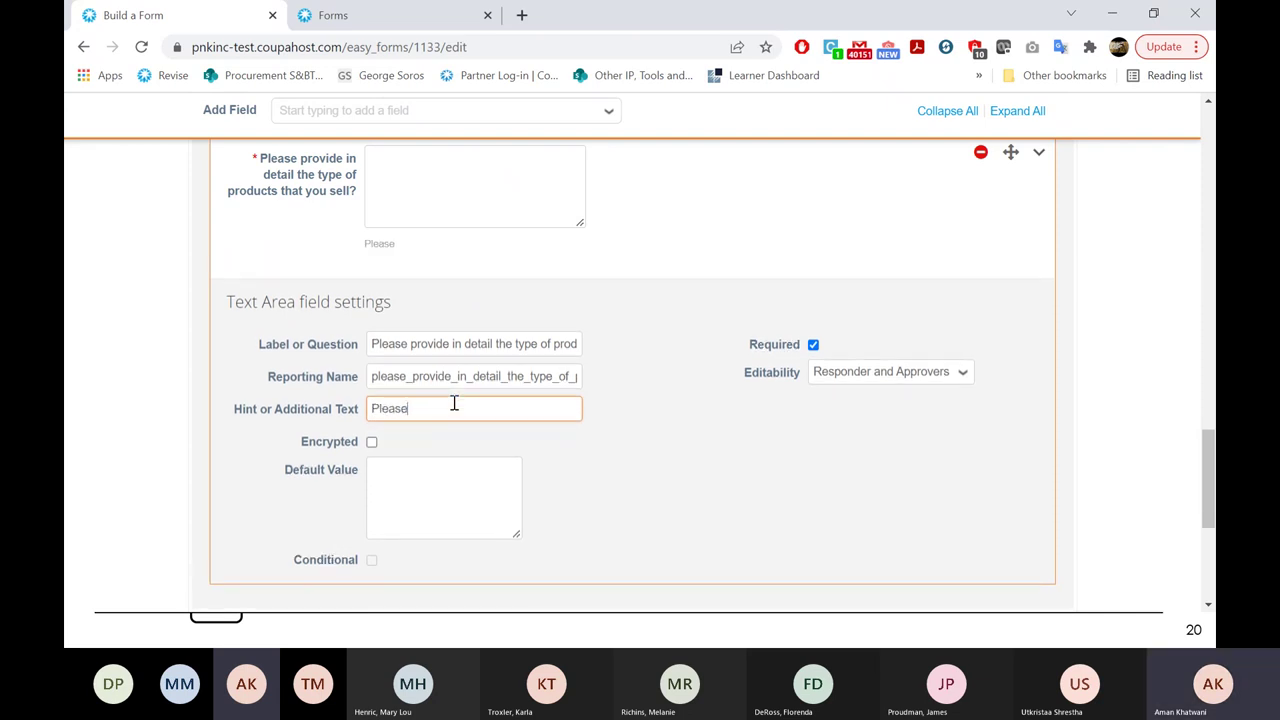
type(" provide a list of items sold in the US Only")
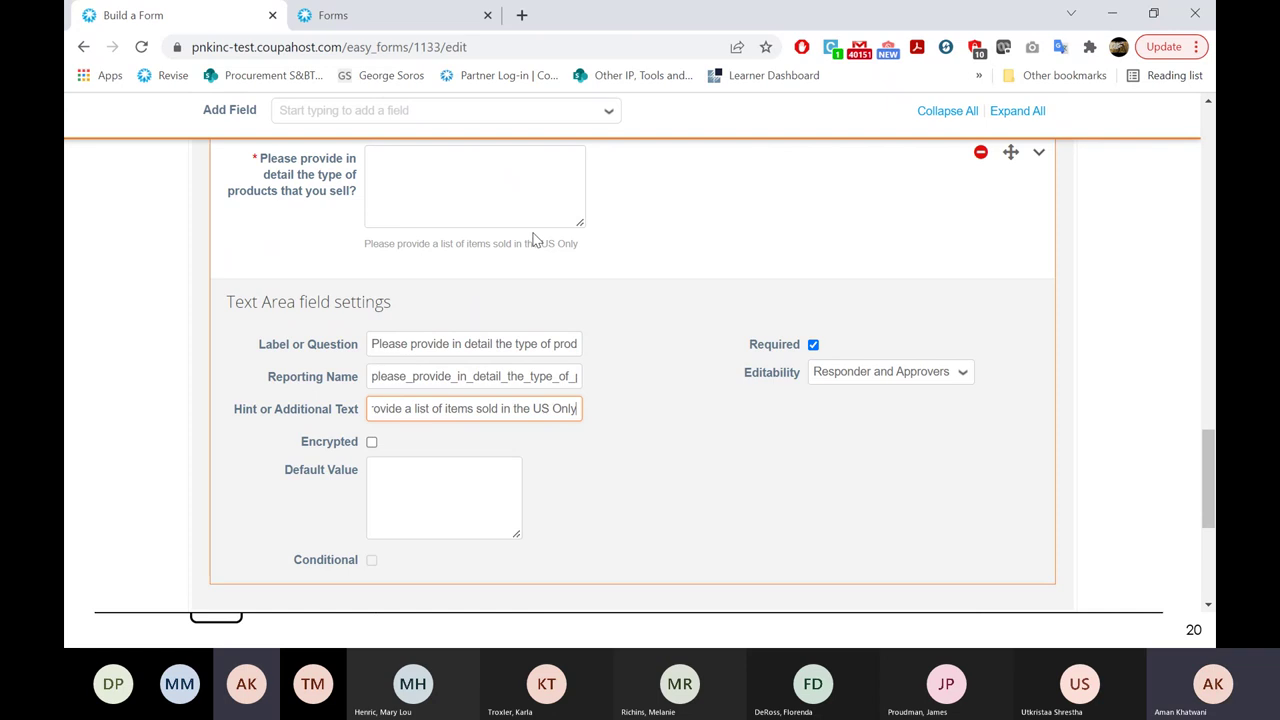
left_click(570, 268)
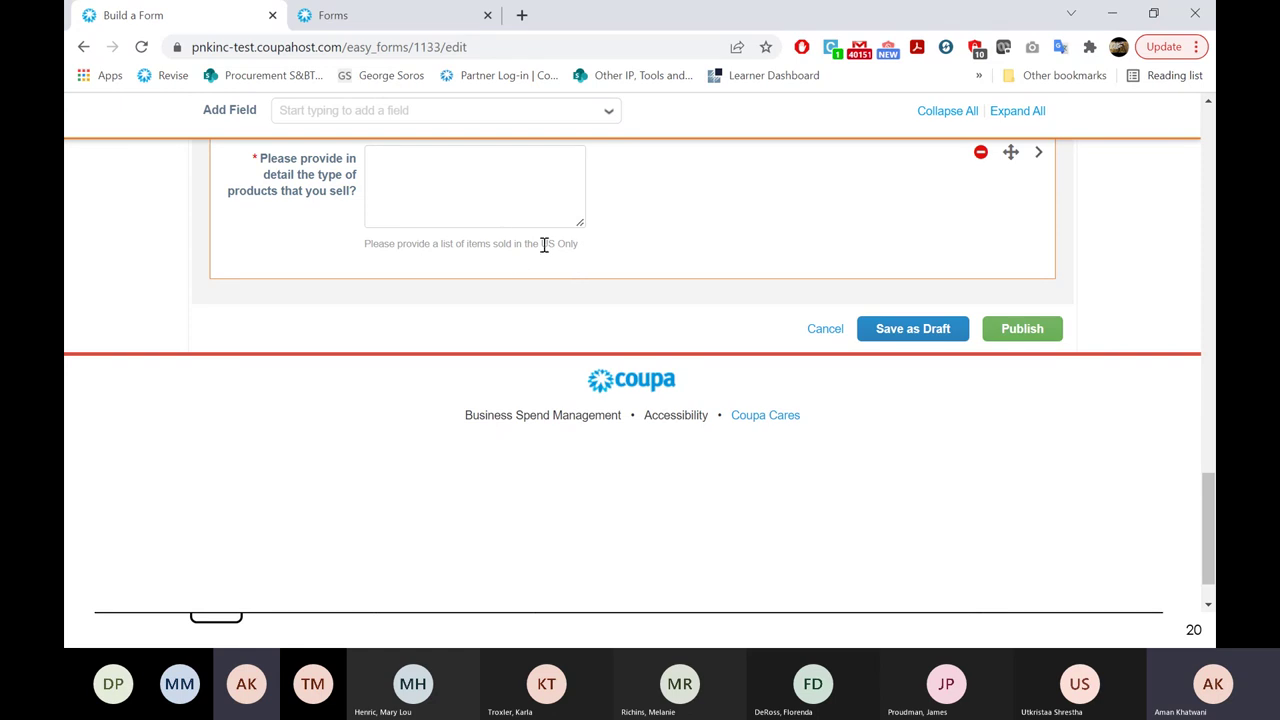
Expand the products question's settings to view its Default Value setting, and collapse them again.
left_click(1038, 164)
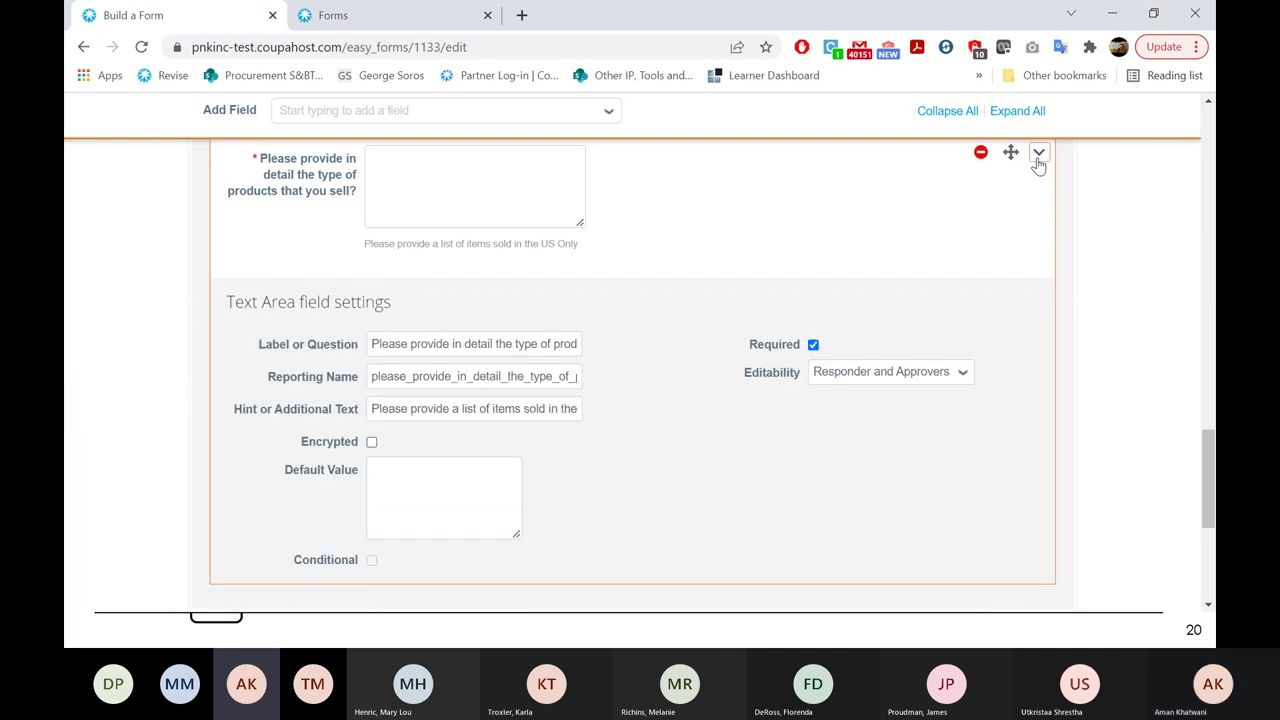
left_click(513, 467)
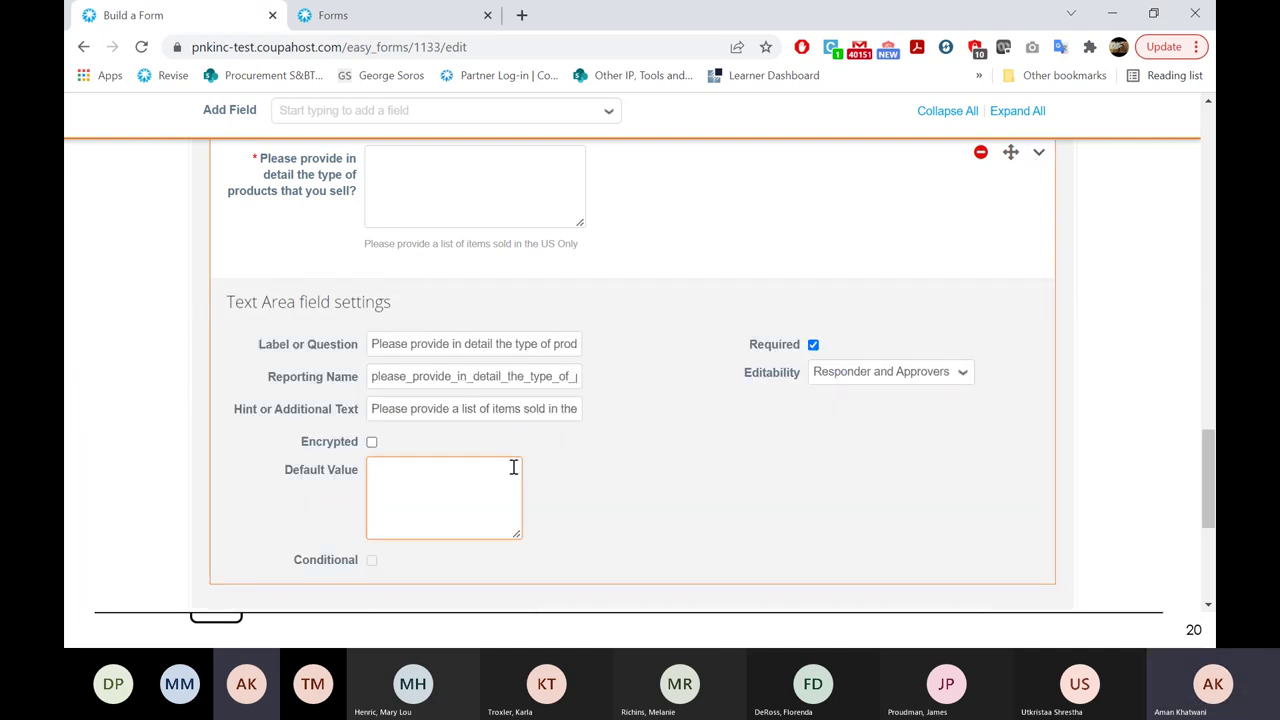
left_click(1040, 155)
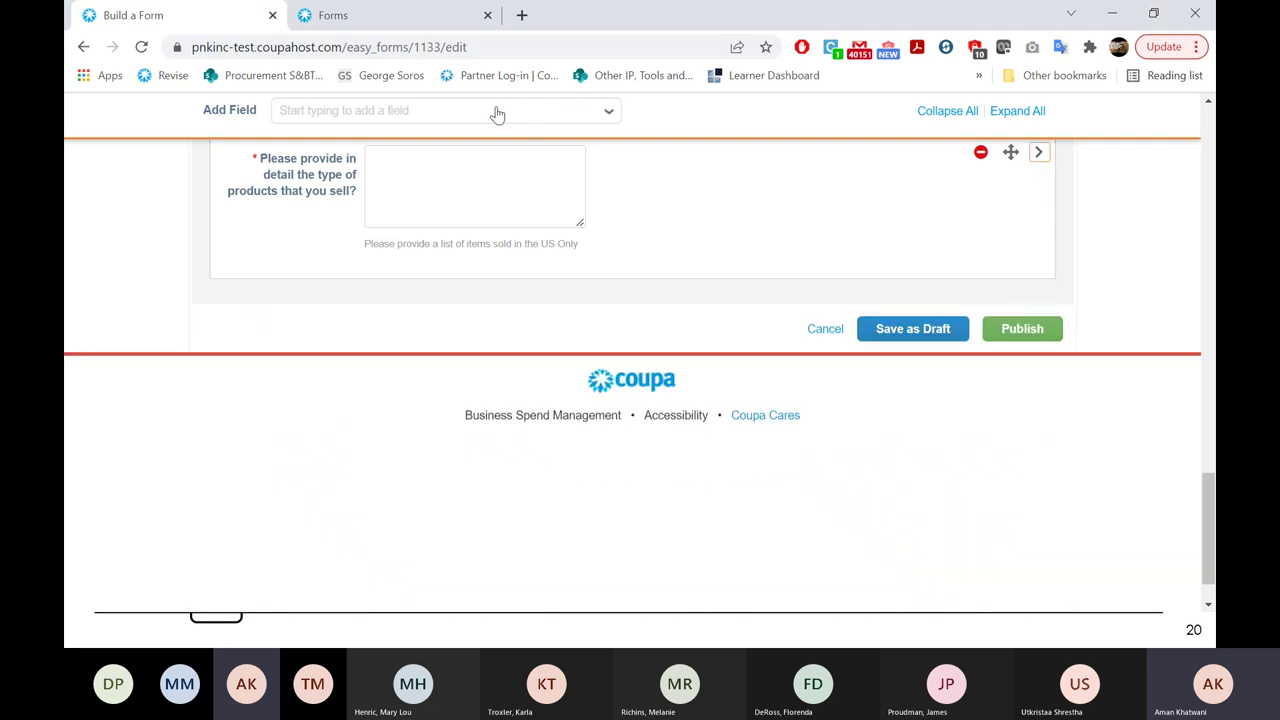
Add a Text Field below the products question and label it "Revenue in the last 12 months".
left_click(497, 112)
type("text")
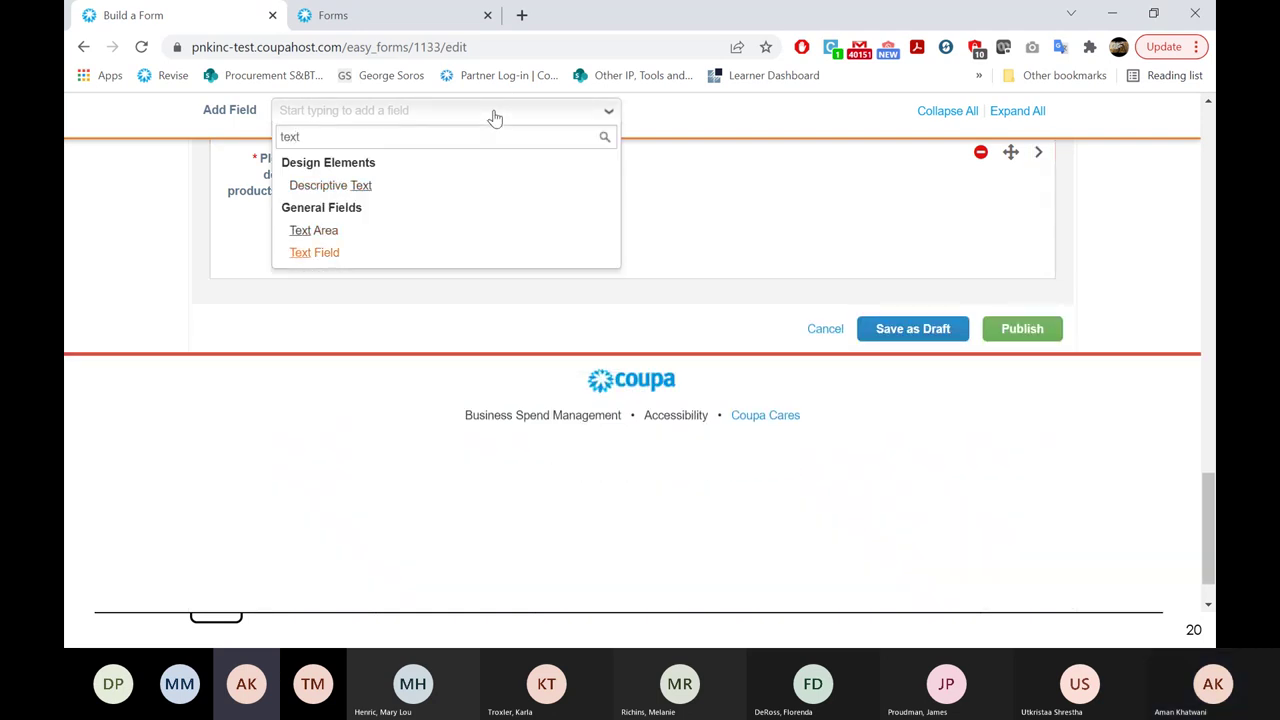
key("Return")
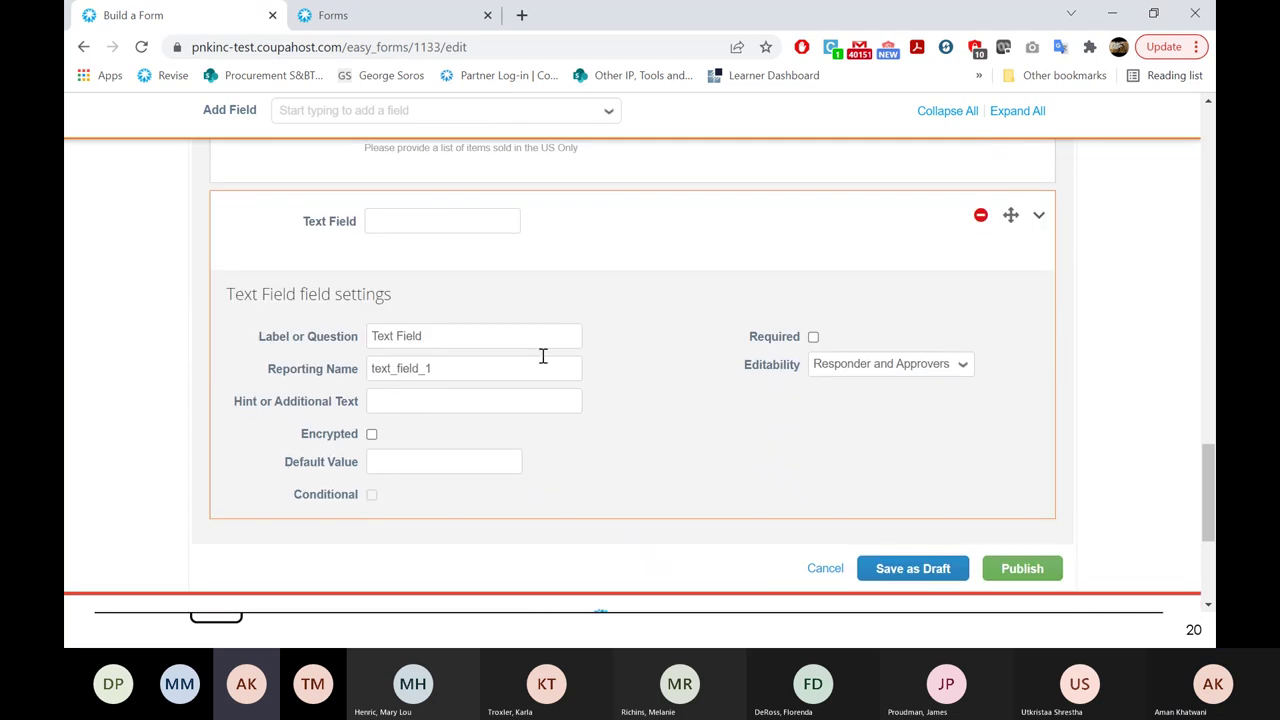
left_click(347, 344)
type("Revenue in the last 2")
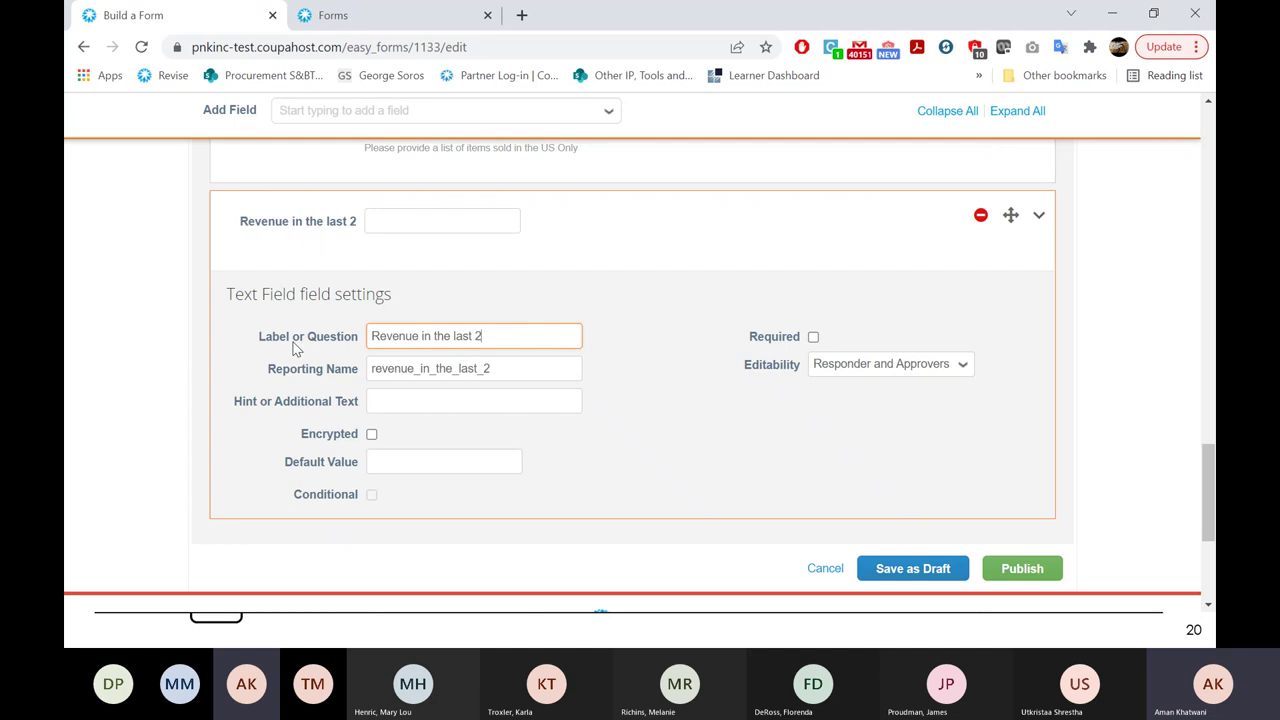
key("BackSpace")
type("12 months")
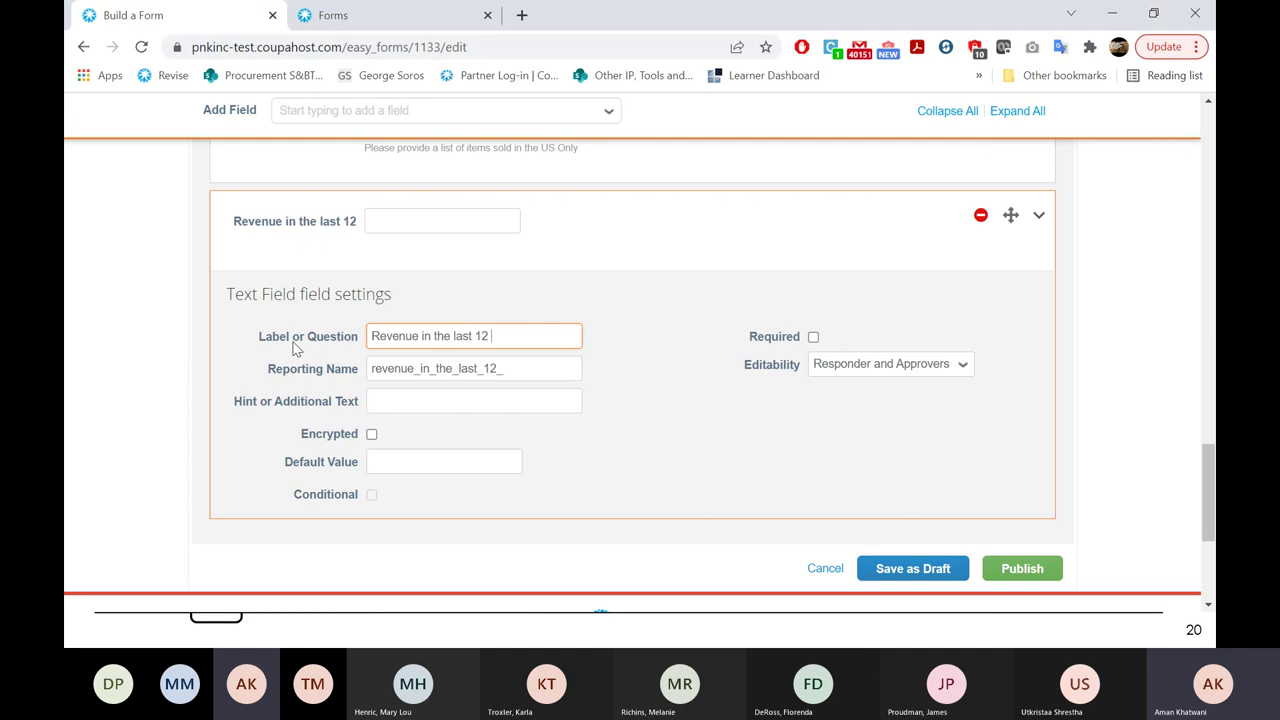
Set the revenue field's hint text to "USD Only" and make the field required.
left_click(402, 406)
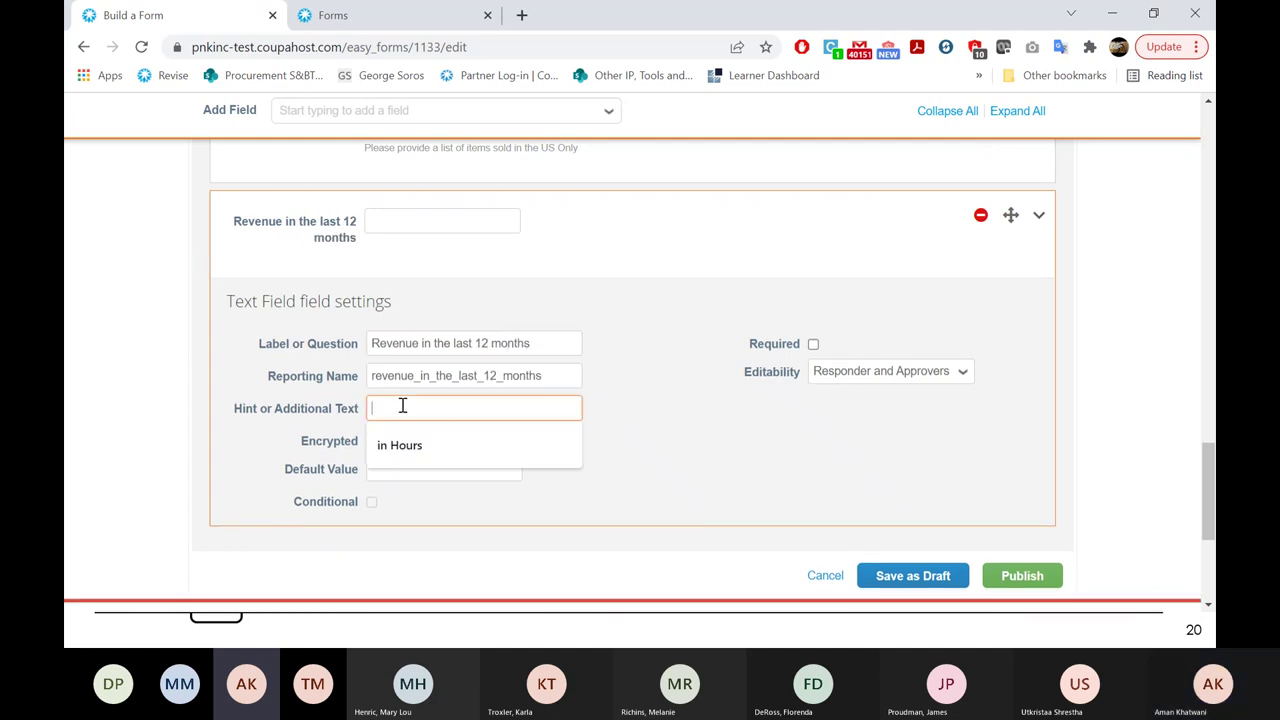
type("Plea")
key("BackSpace")
key("BackSpace")
key("BackSpace")
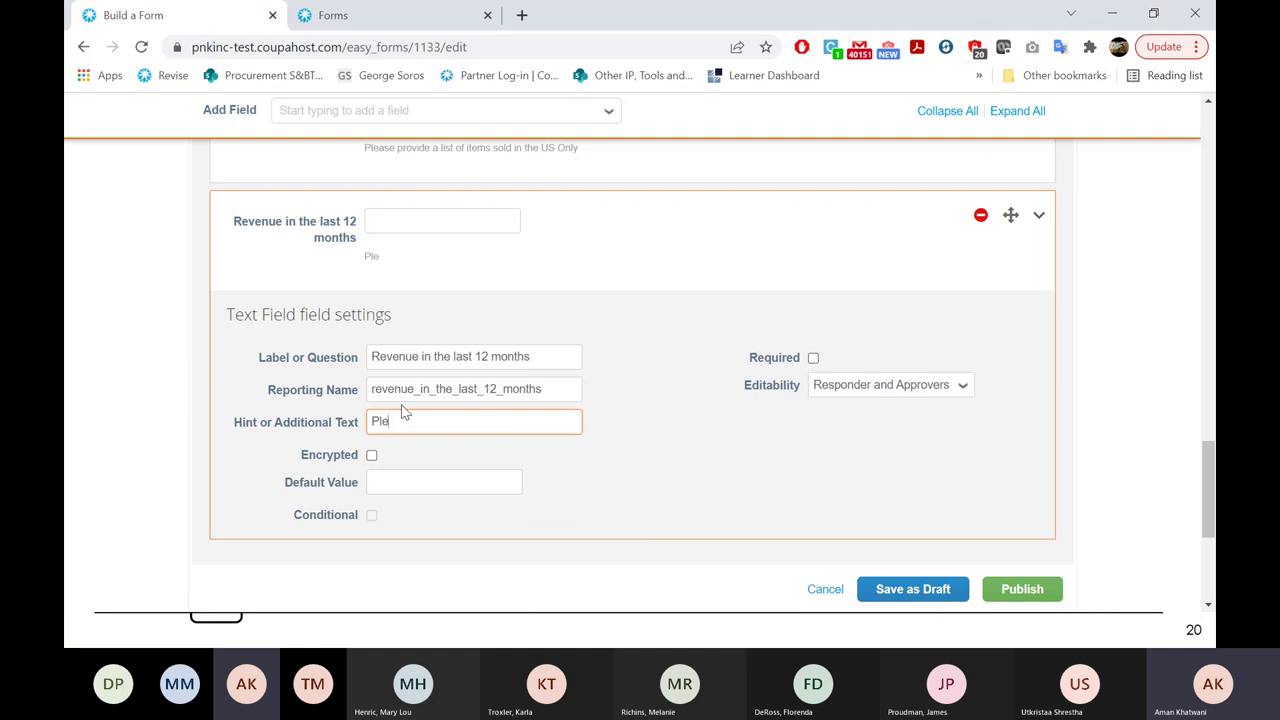
type("USD Only")
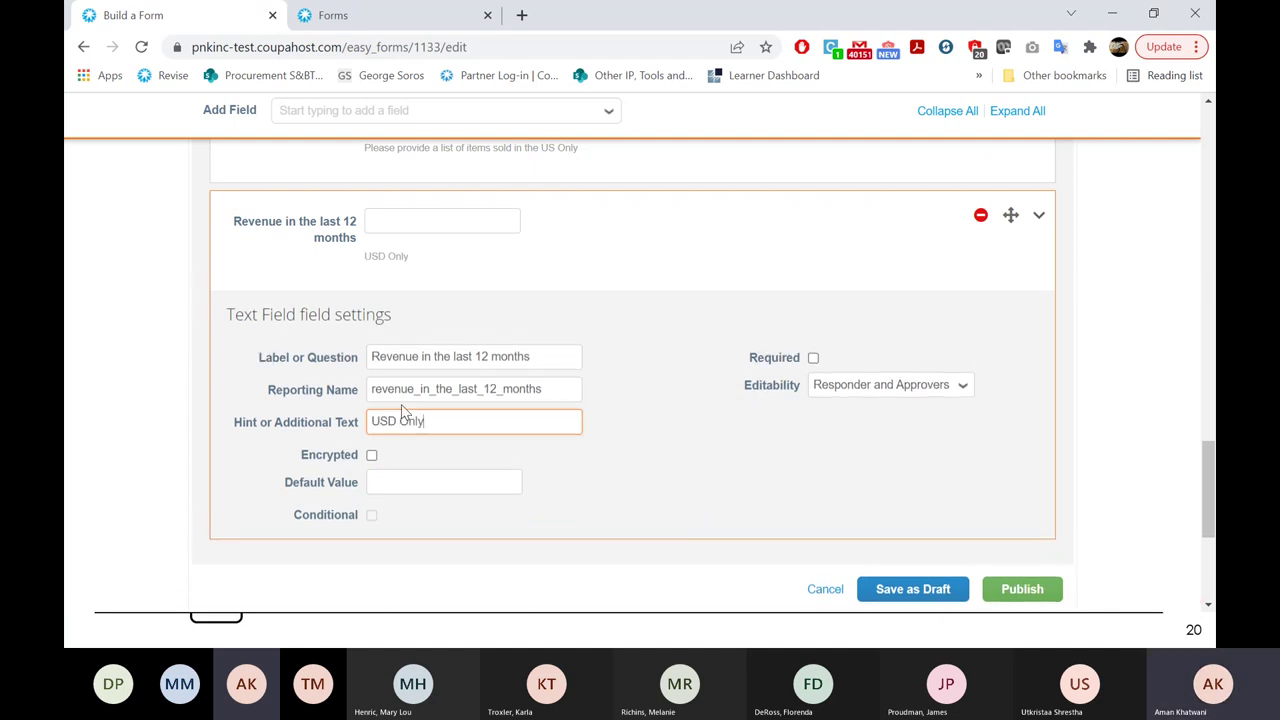
left_click(818, 370)
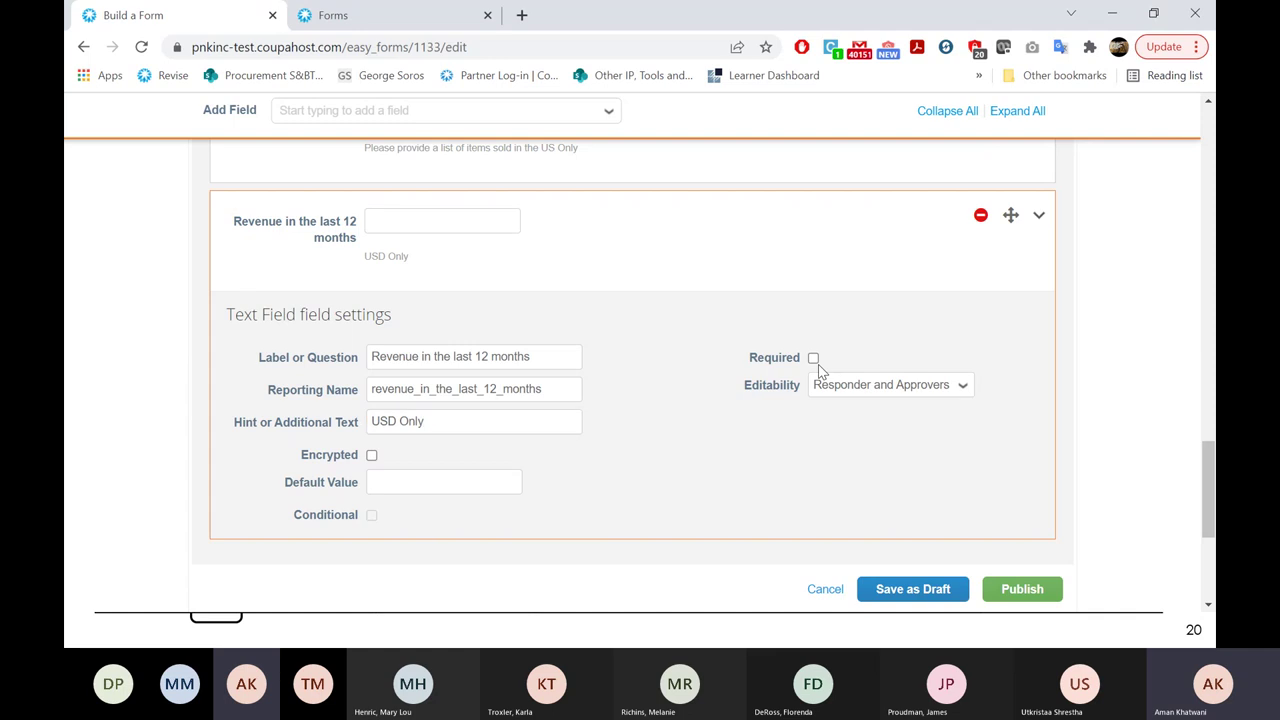
left_click(814, 358)
View the revenue field's Default Value setting, then collapse and re-expand the field's settings.
left_click(456, 481)
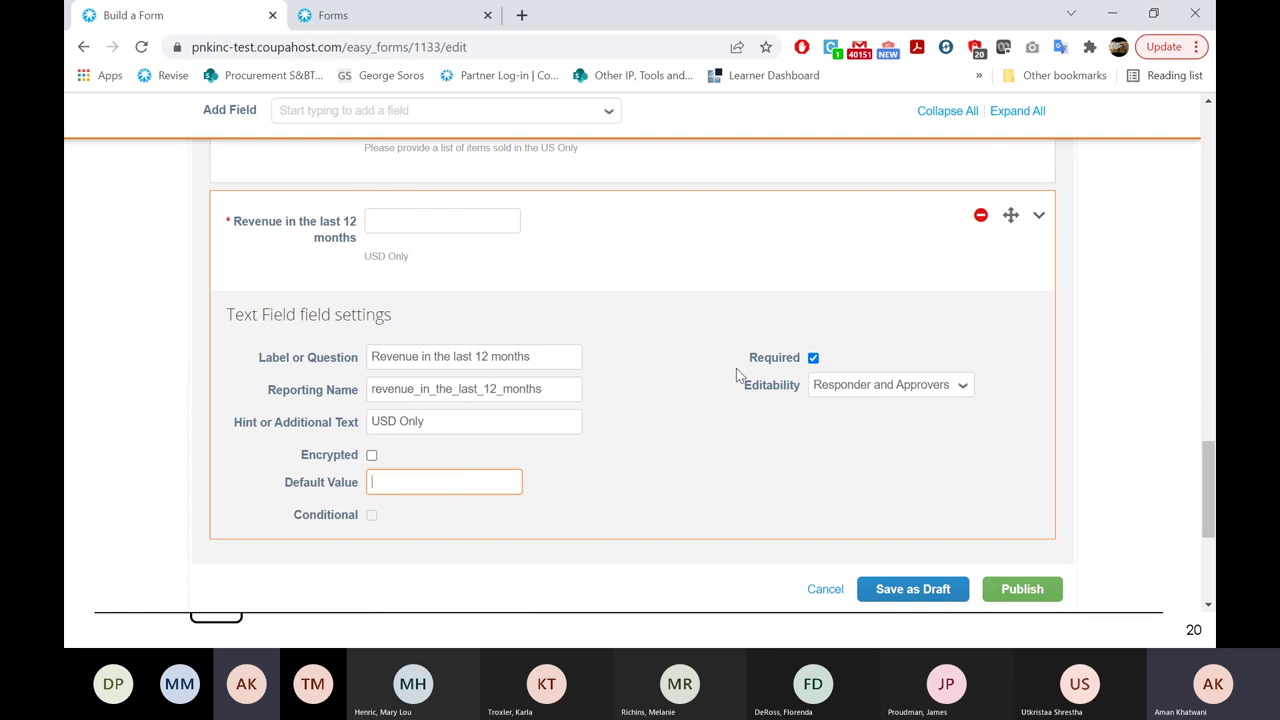
left_click(937, 257)
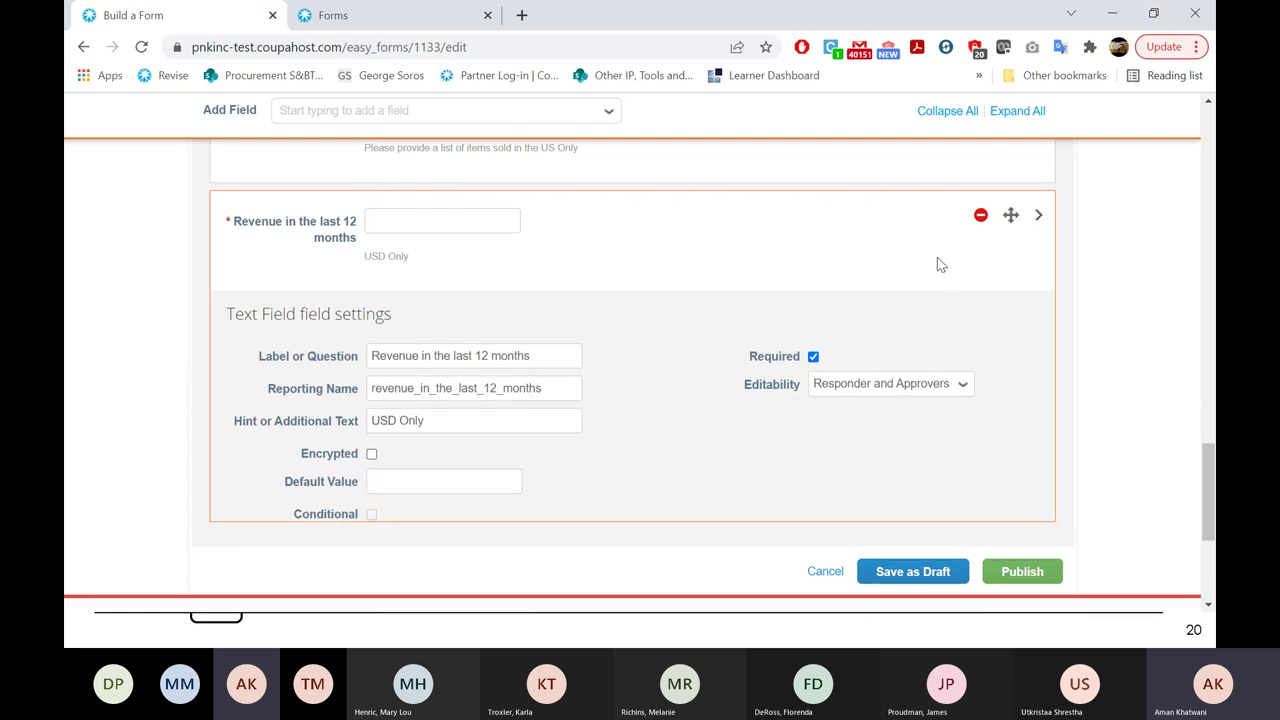
left_click(1040, 217)
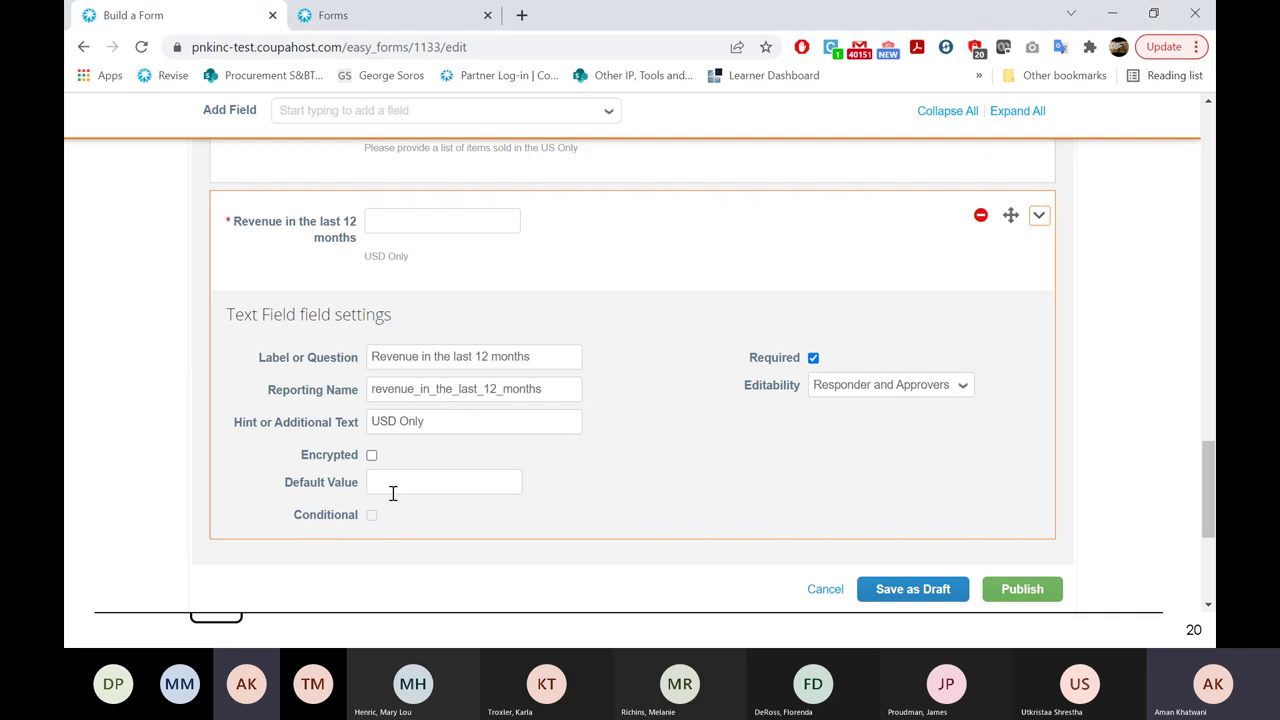
Add a Drop Down from General Fields to the questionnaire below the revenue field.
scroll(312, 490, "up", 1)
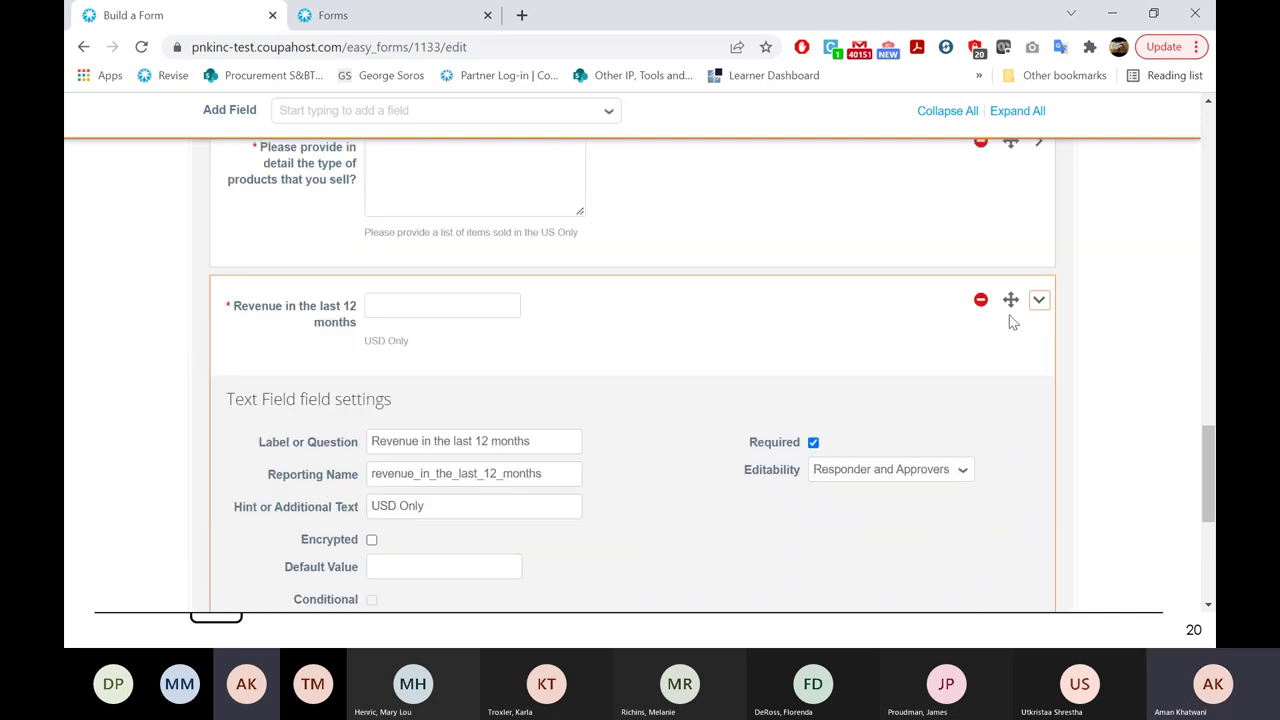
left_click(480, 116)
scroll(459, 279, "down", 2)
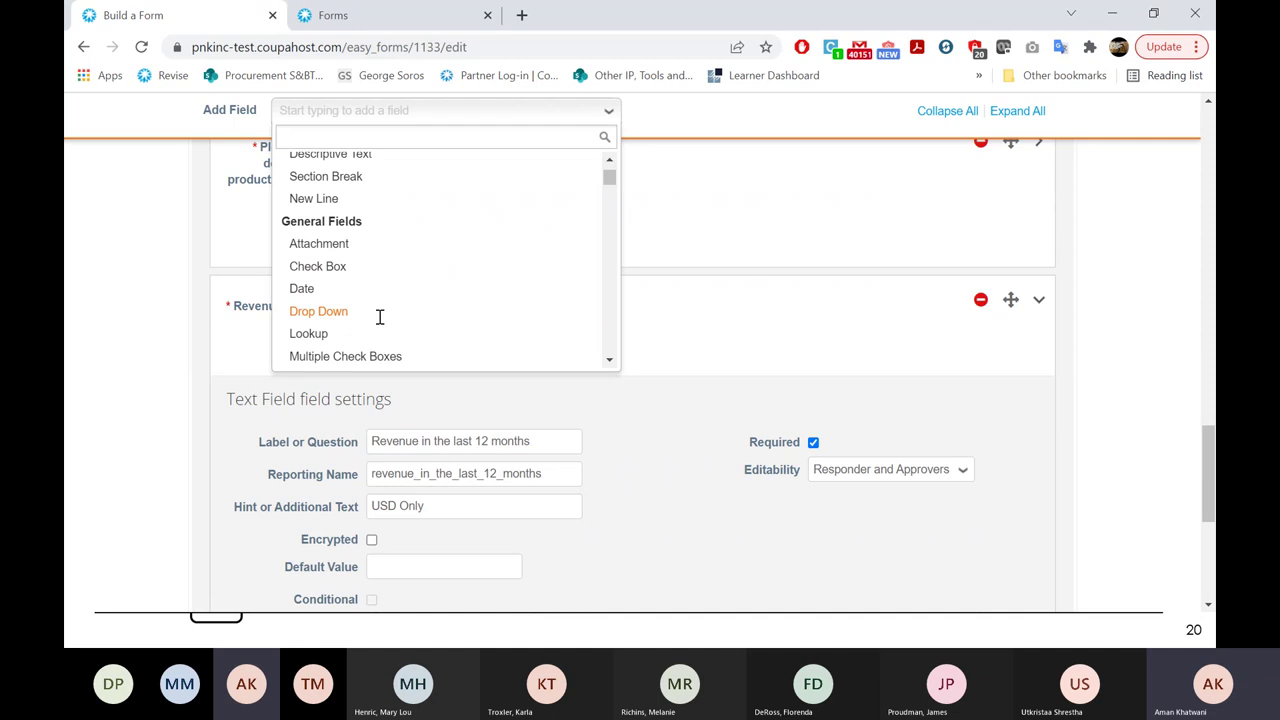
left_click(319, 312)
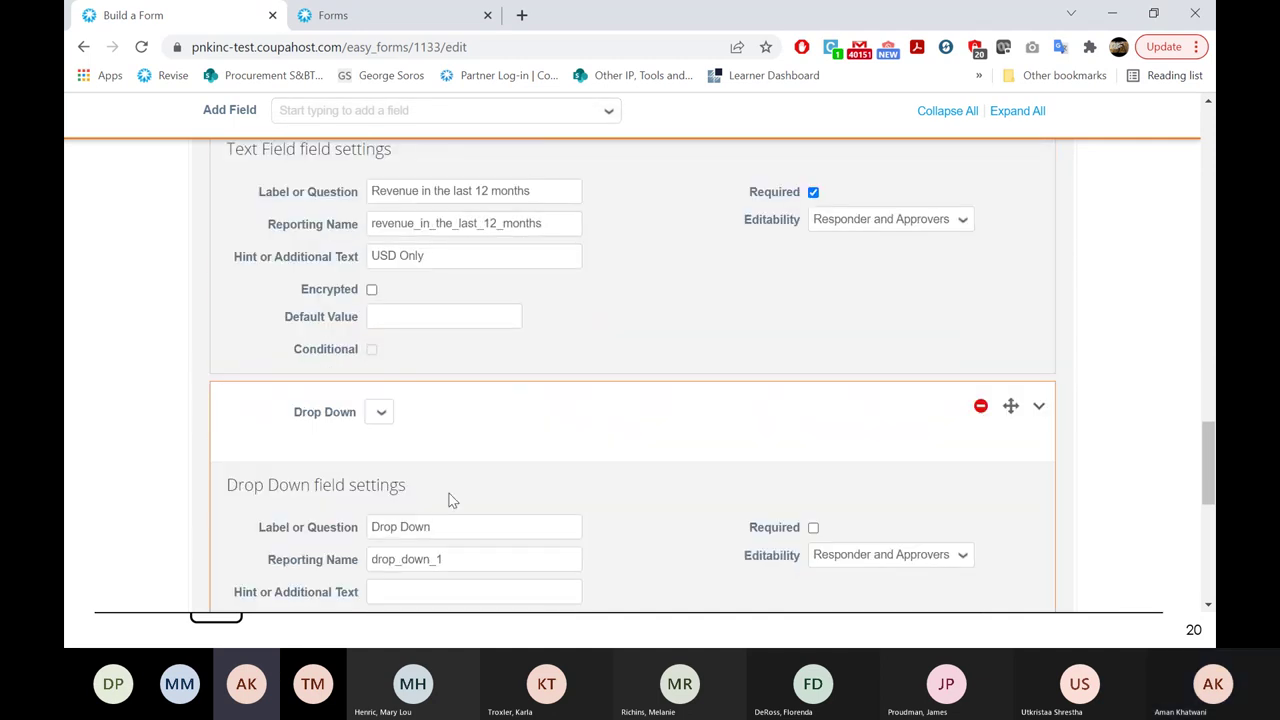
Move the new Drop Down field to the beginning of the questionnaire, above the Remit-to Subform Demo.
scroll(449, 497, "down", 1)
left_click(428, 396)
triple_click(428, 396)
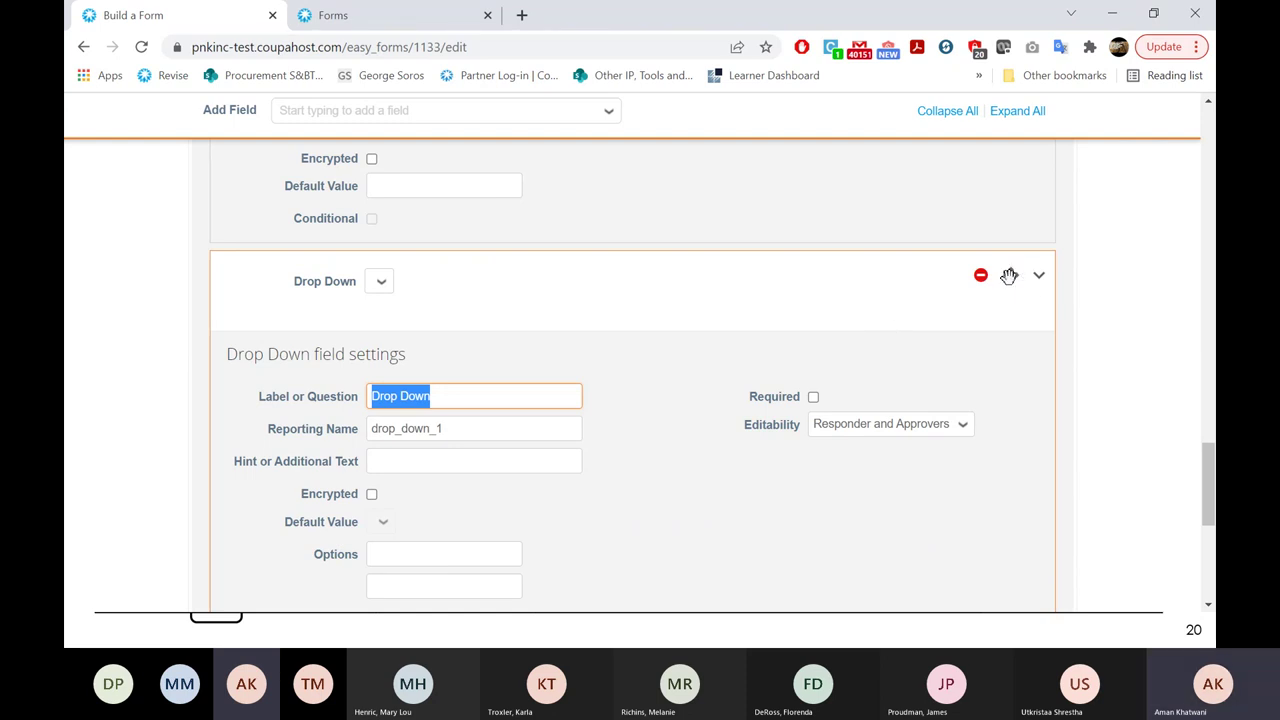
left_click_drag(1009, 275, 975, 8)
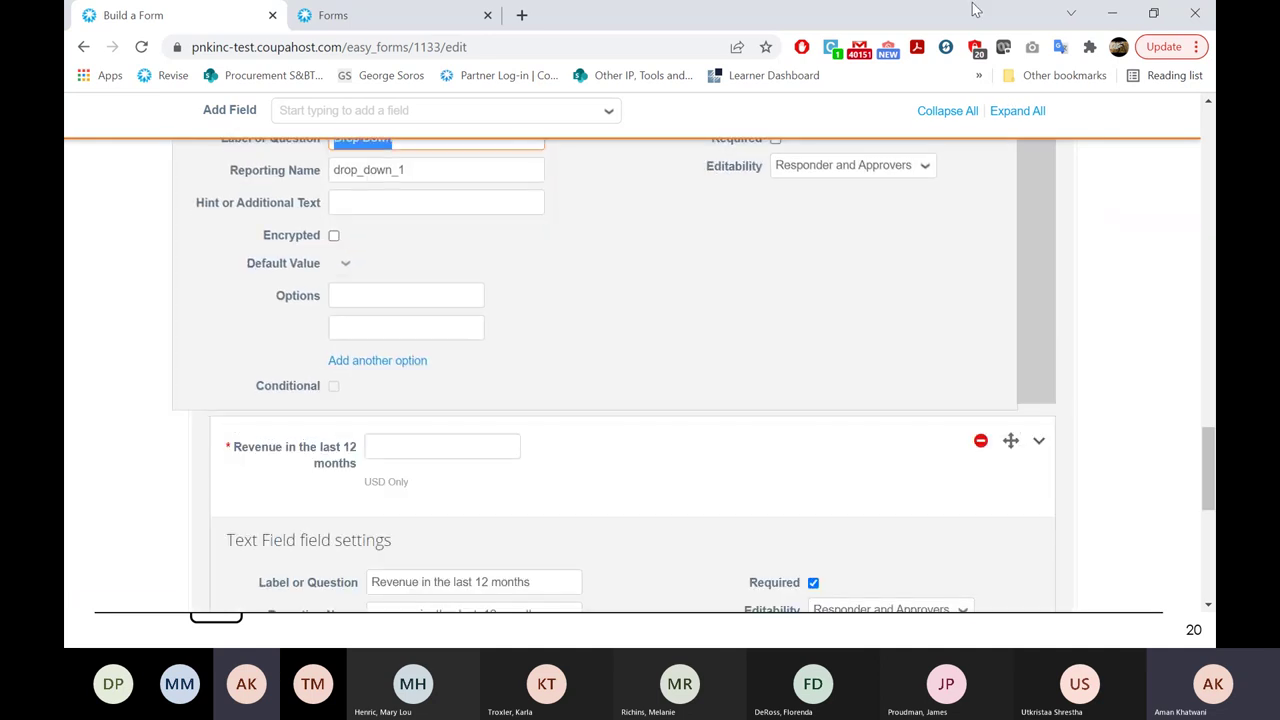
left_click_drag(975, 8, 1006, 294)
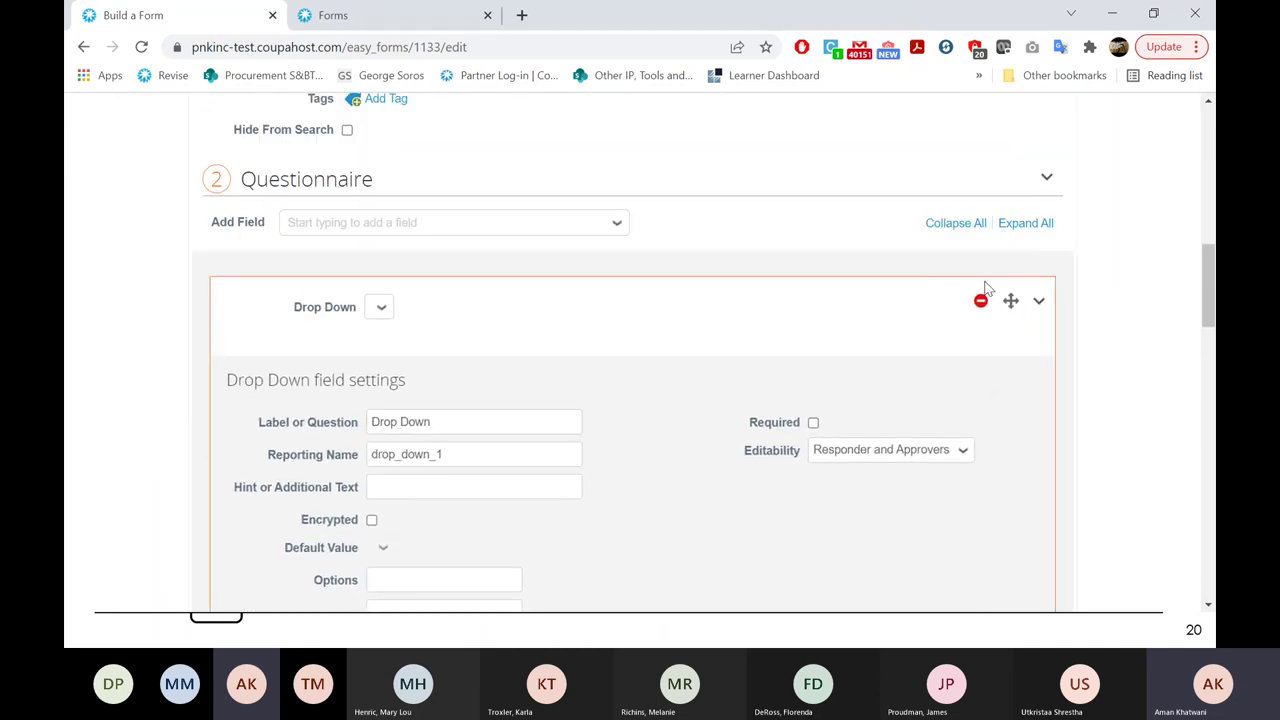
Label the drop-down field "Region" and make it required.
left_click(510, 412)
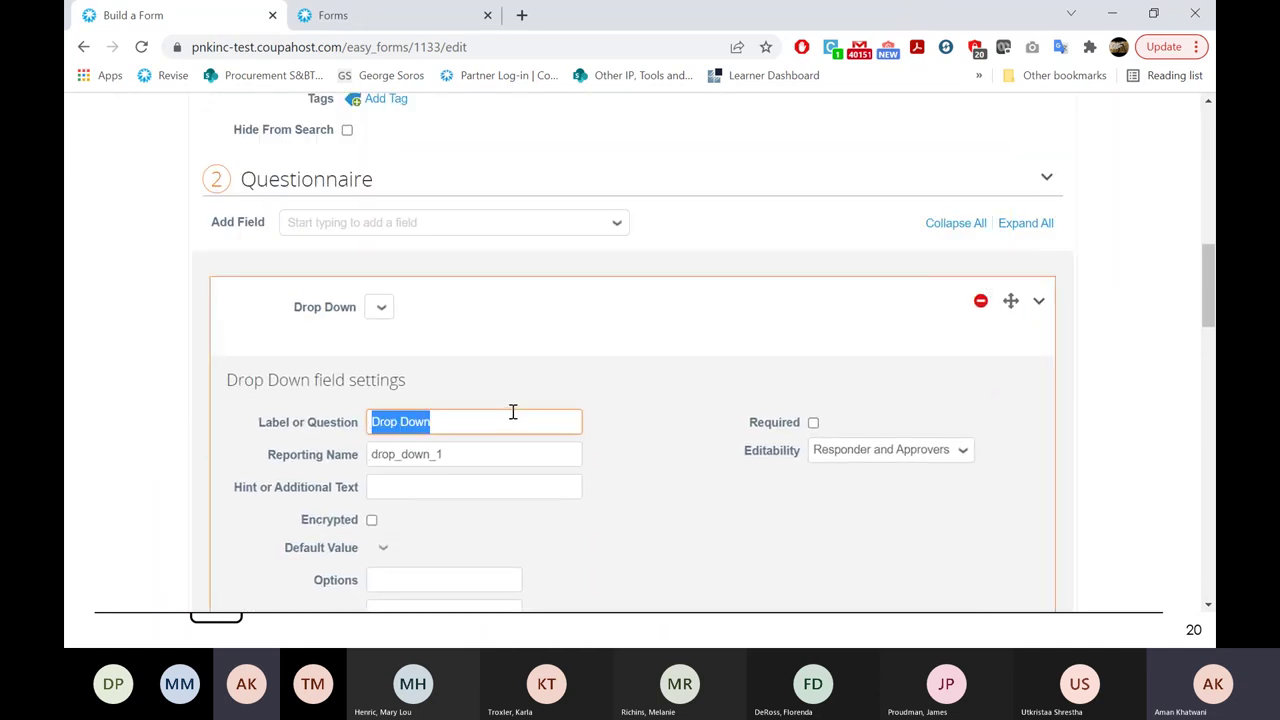
type("Region")
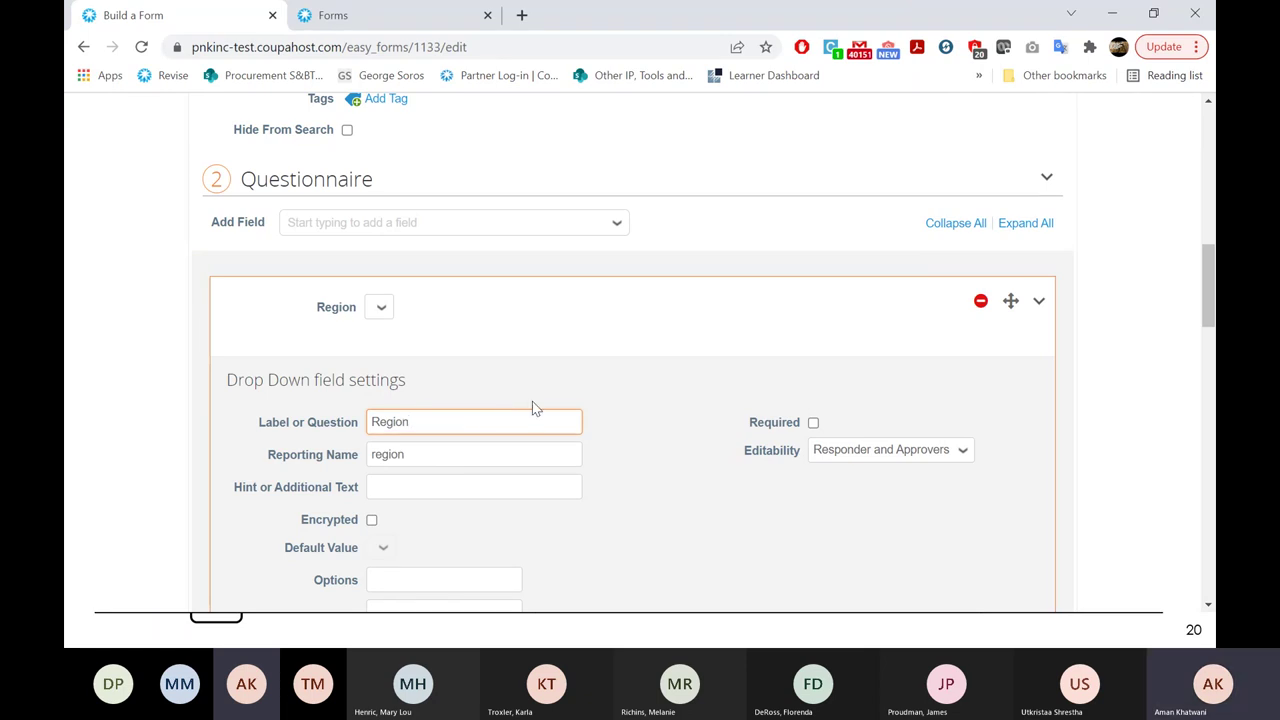
left_click(813, 422)
Give the Region field the three options US, Canada and Mexico.
scroll(640, 469, "down", 2)
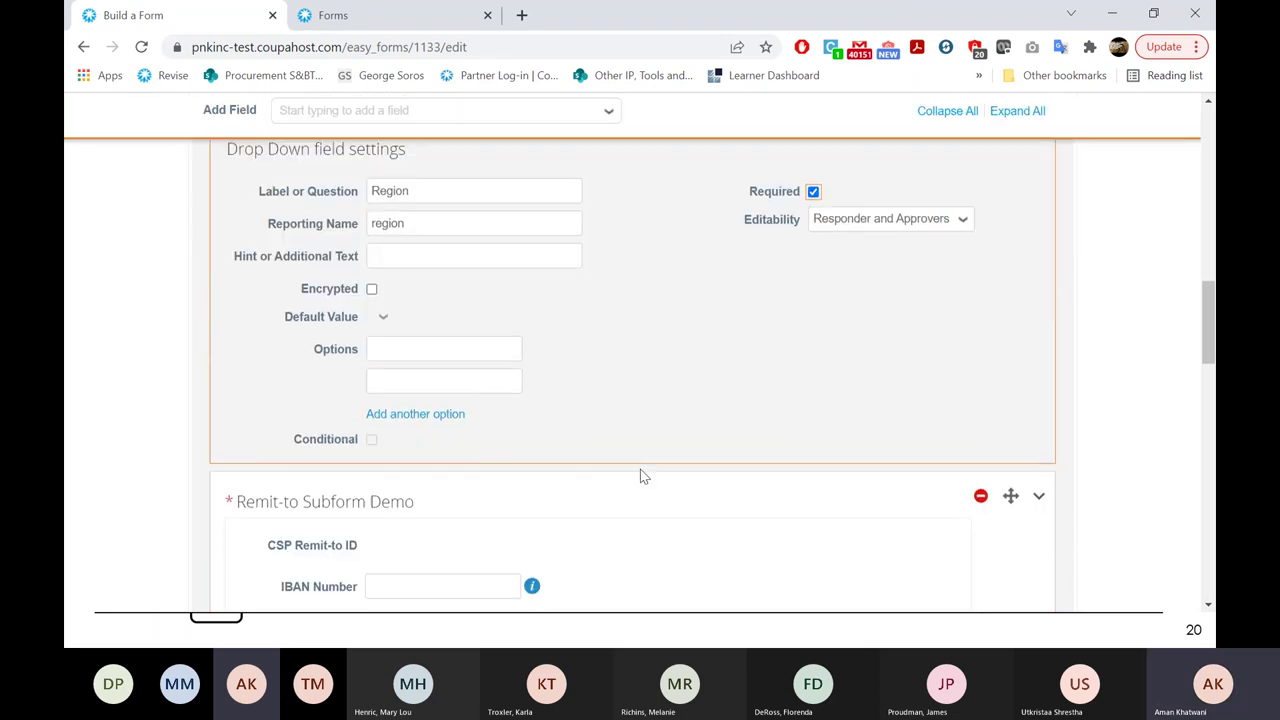
left_click(455, 352)
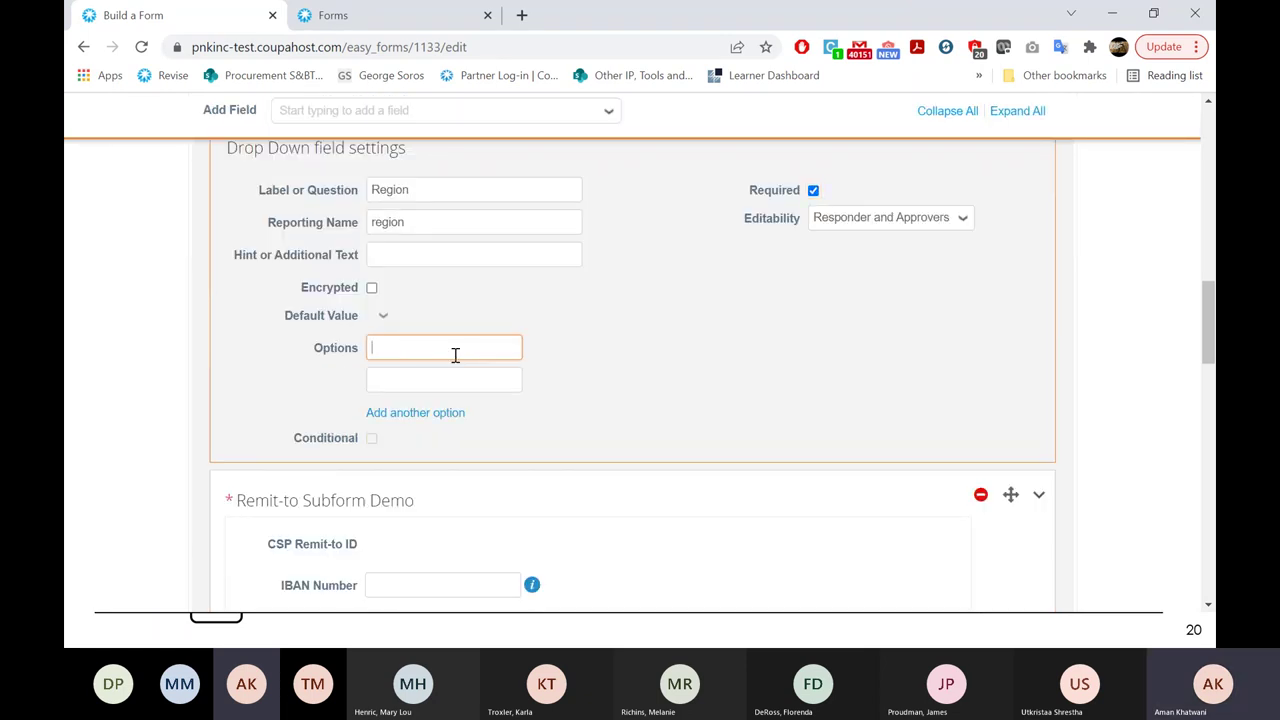
type("USD")
left_click(450, 346)
key("BackSpace")
key("Tab")
type("Canada")
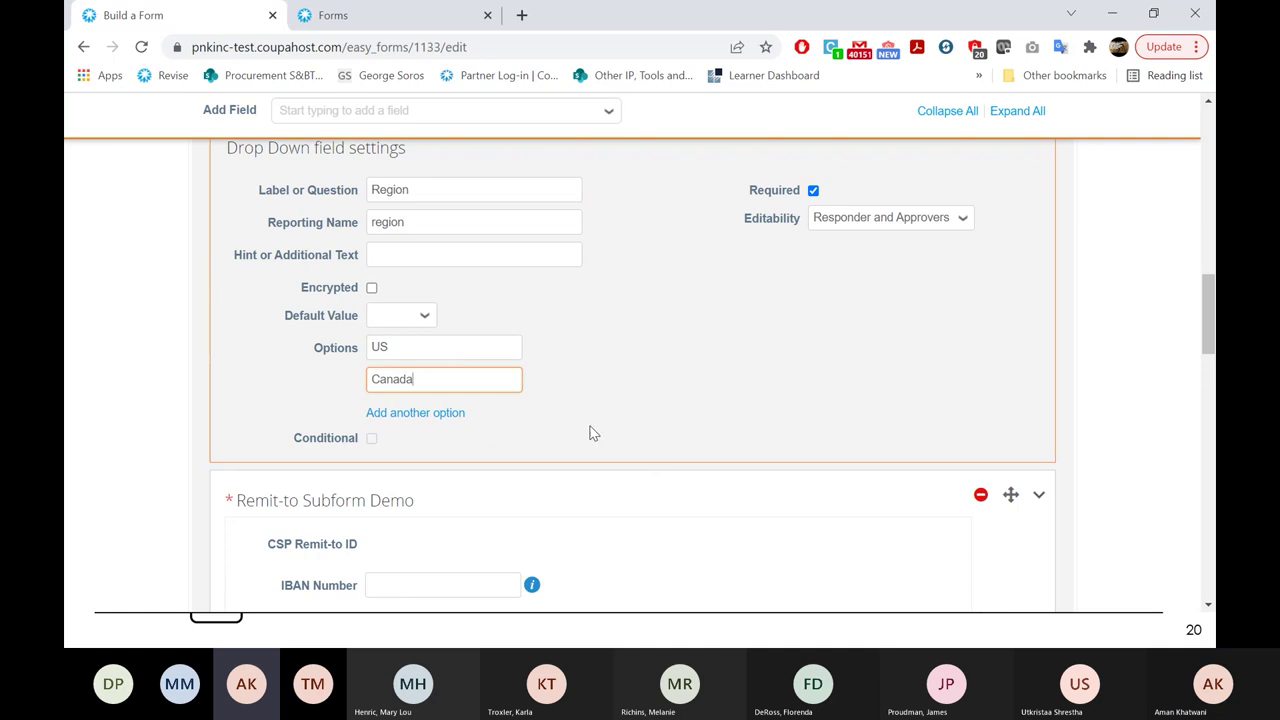
left_click(413, 412)
left_click(434, 411)
type("Mexico")
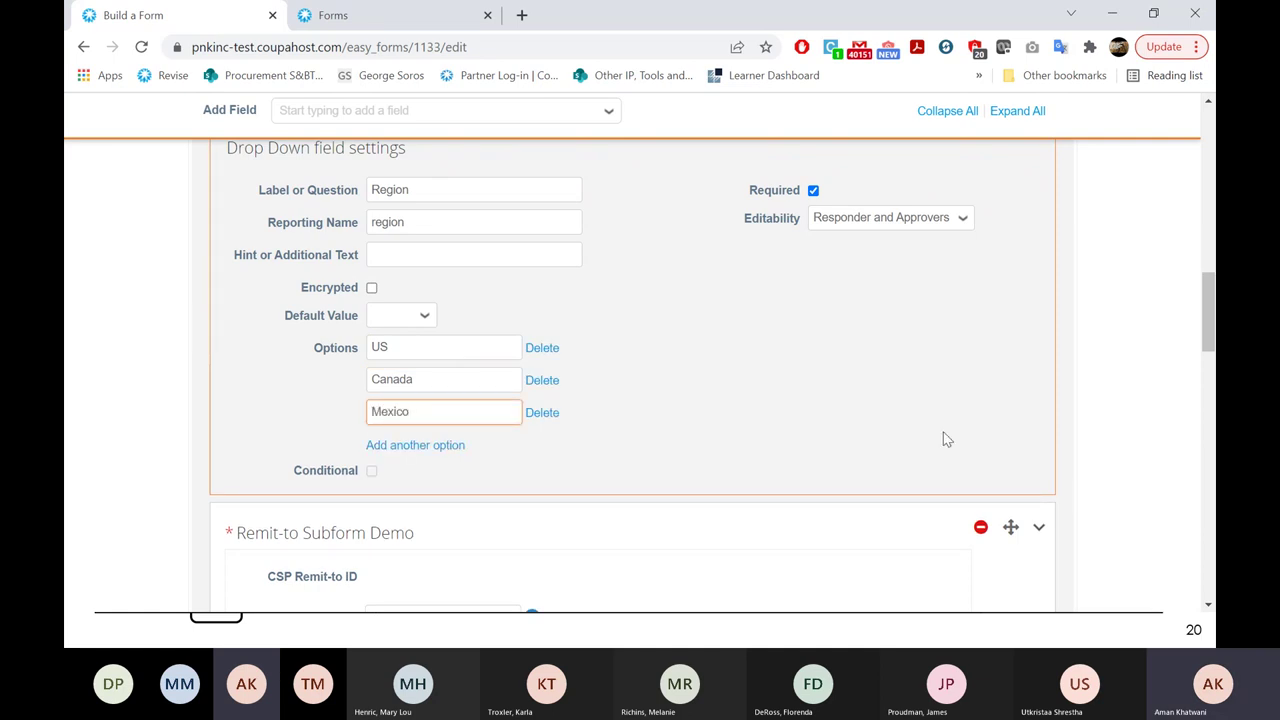
Collapse the Region field's settings and view the choices in its drop-down preview.
scroll(942, 440, "up", 2)
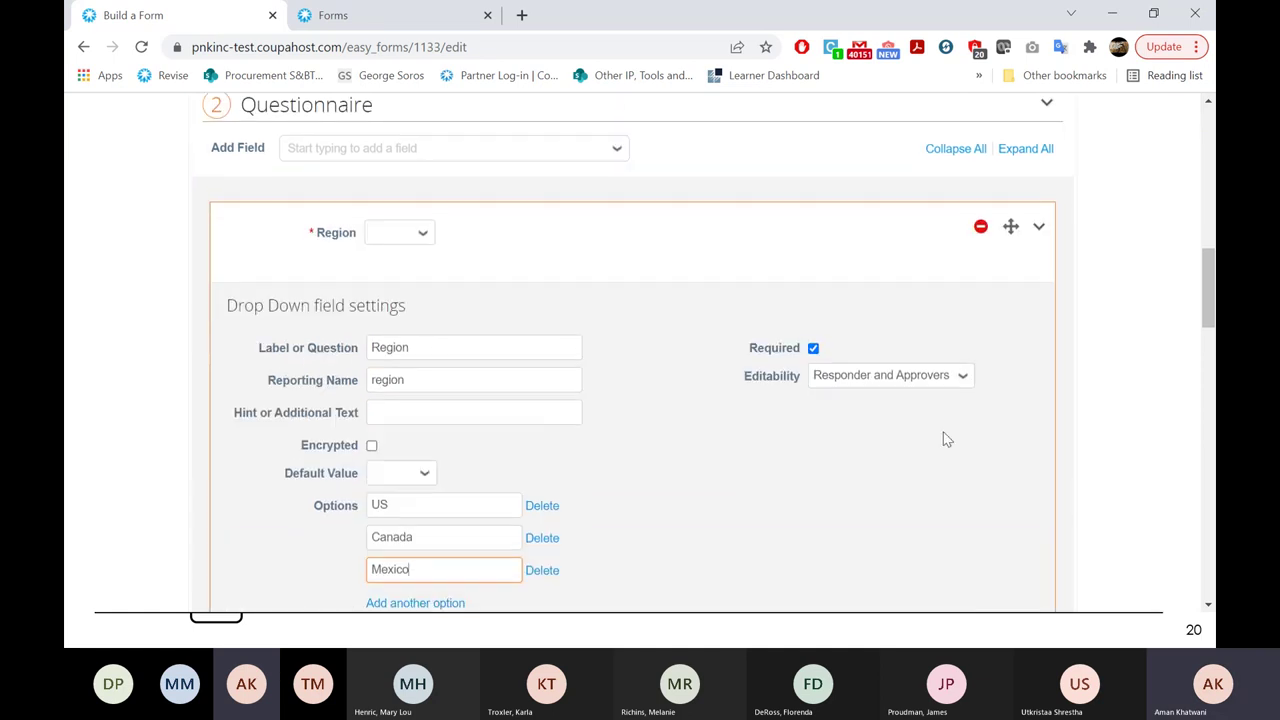
left_click(1040, 236)
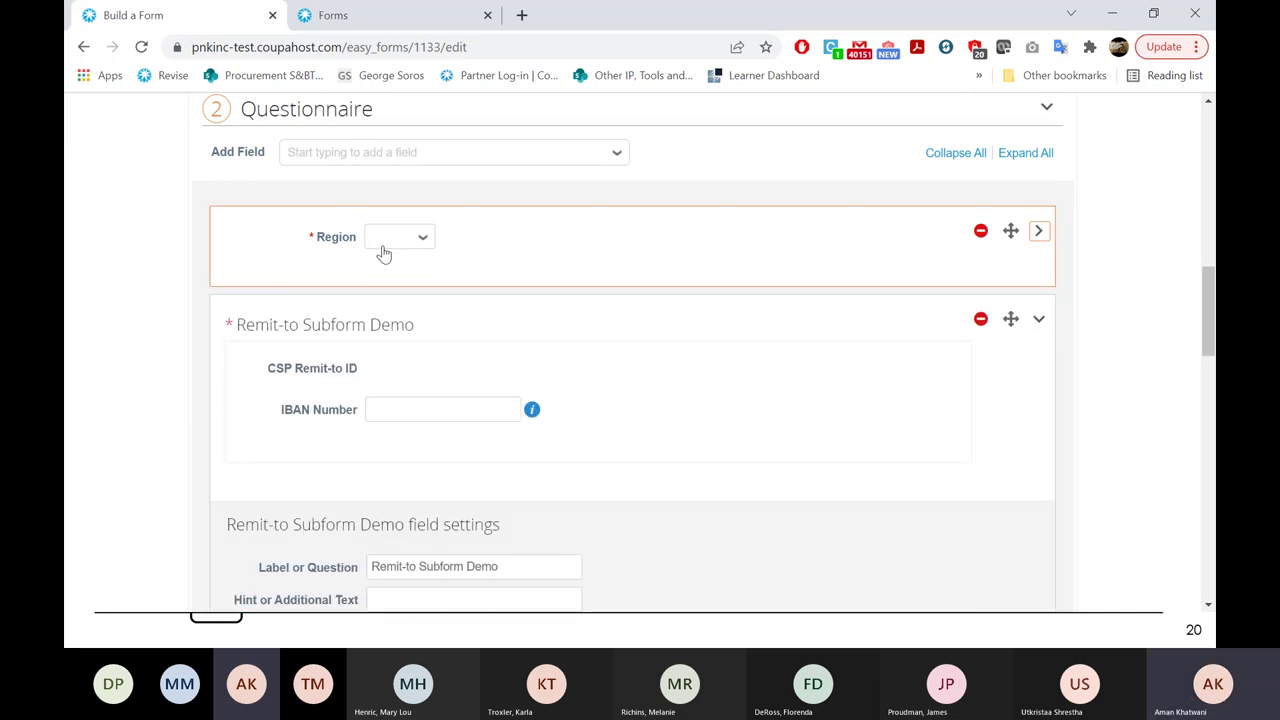
left_click(384, 246)
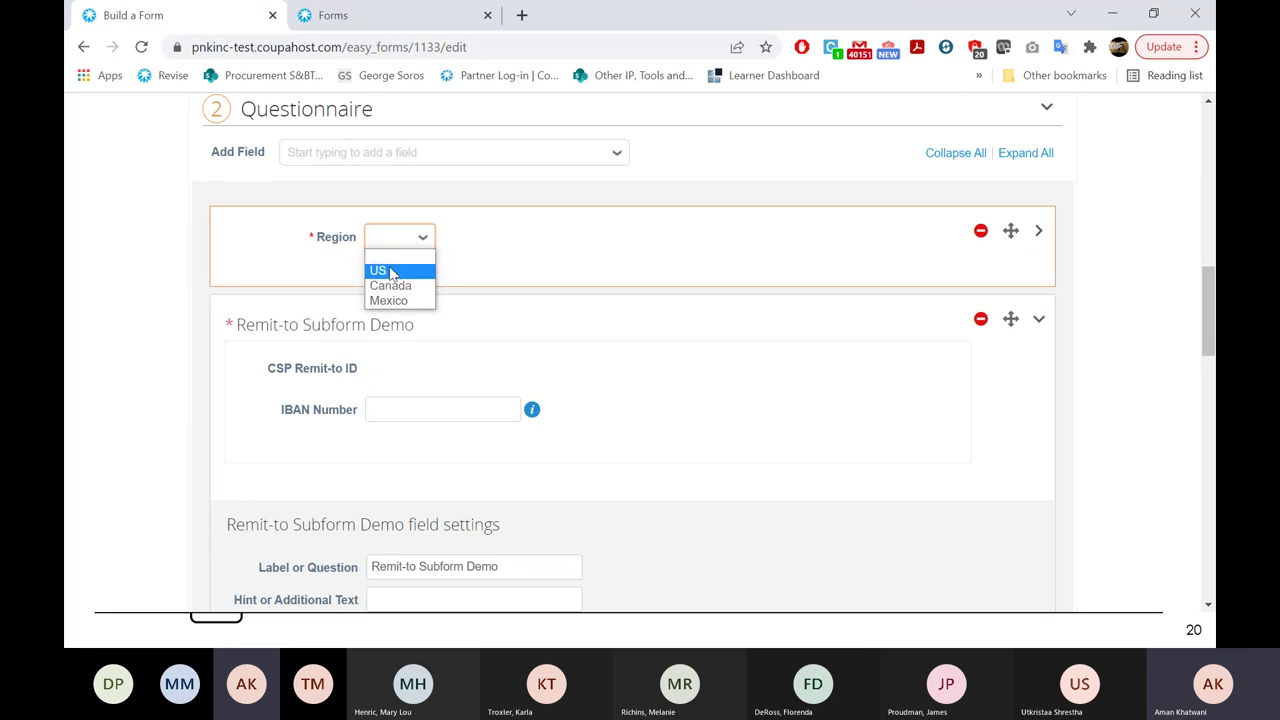
Collapse the settings of the Remit-to Subform Demo and Name fields.
left_click(1046, 328)
left_click(1040, 320)
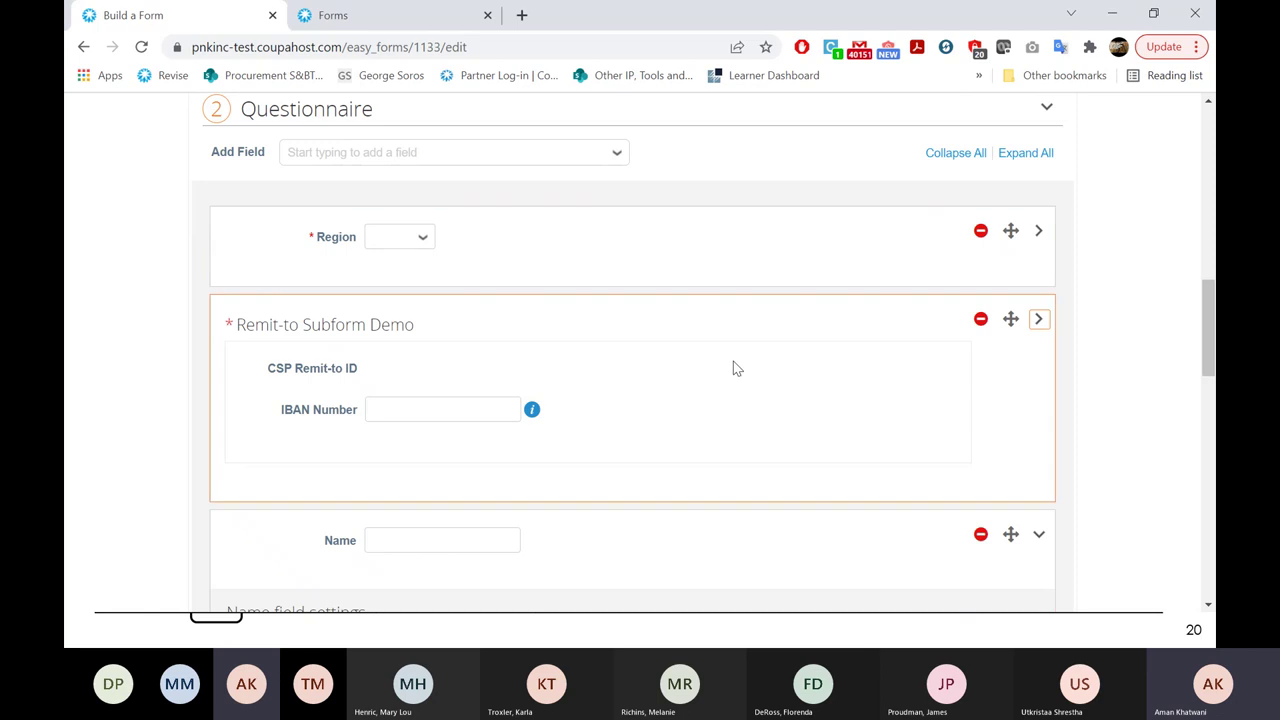
scroll(733, 368, "down", 3)
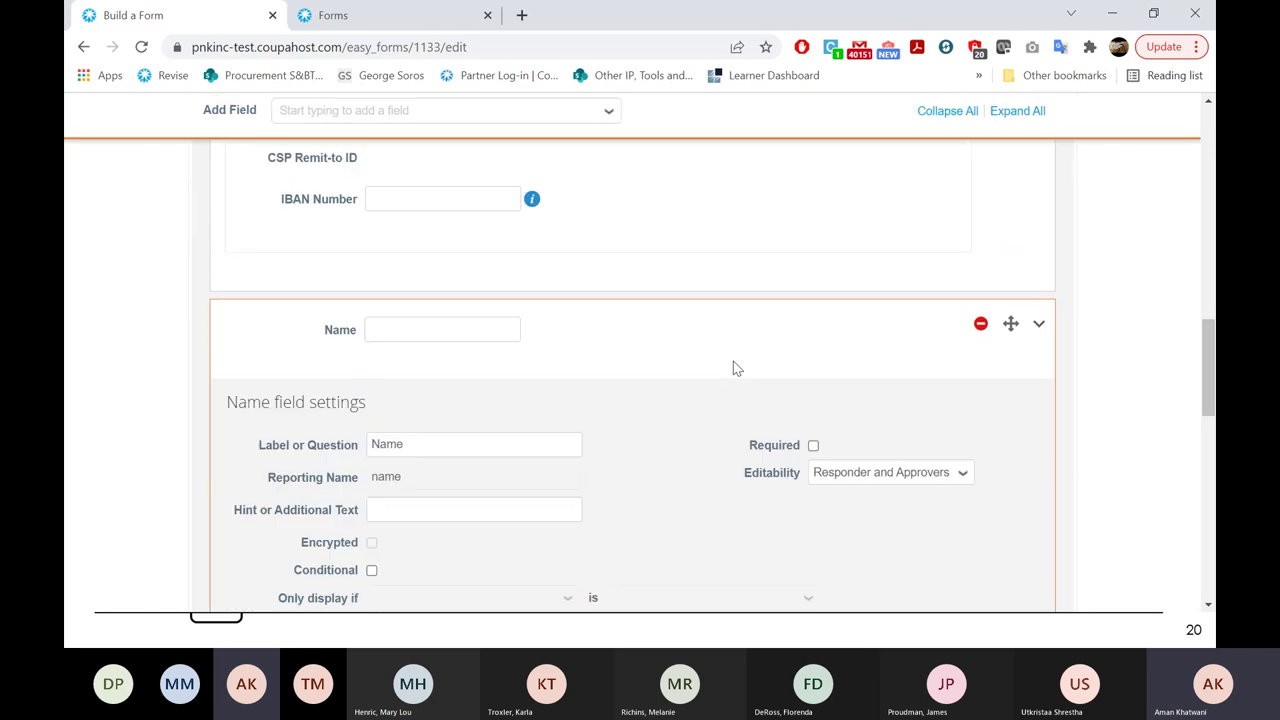
left_click(1037, 325)
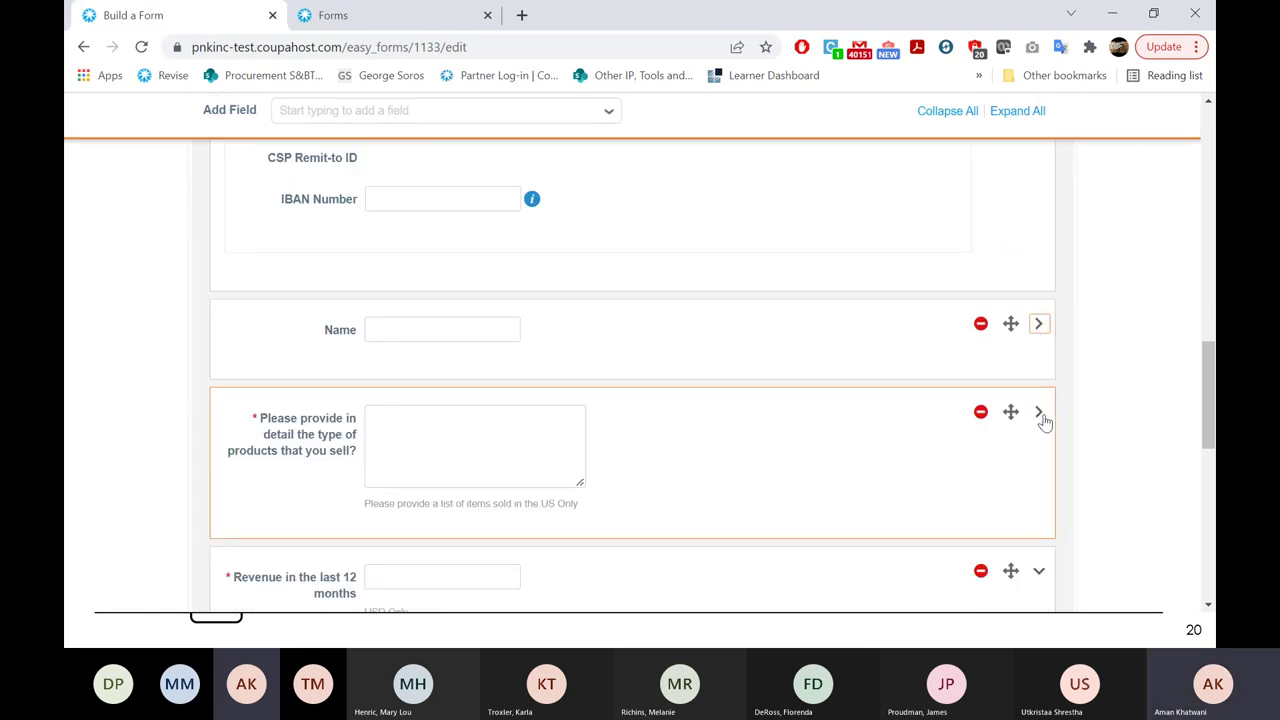
Return to the Region field and review its drop-down list.
scroll(1047, 430, "up", 3)
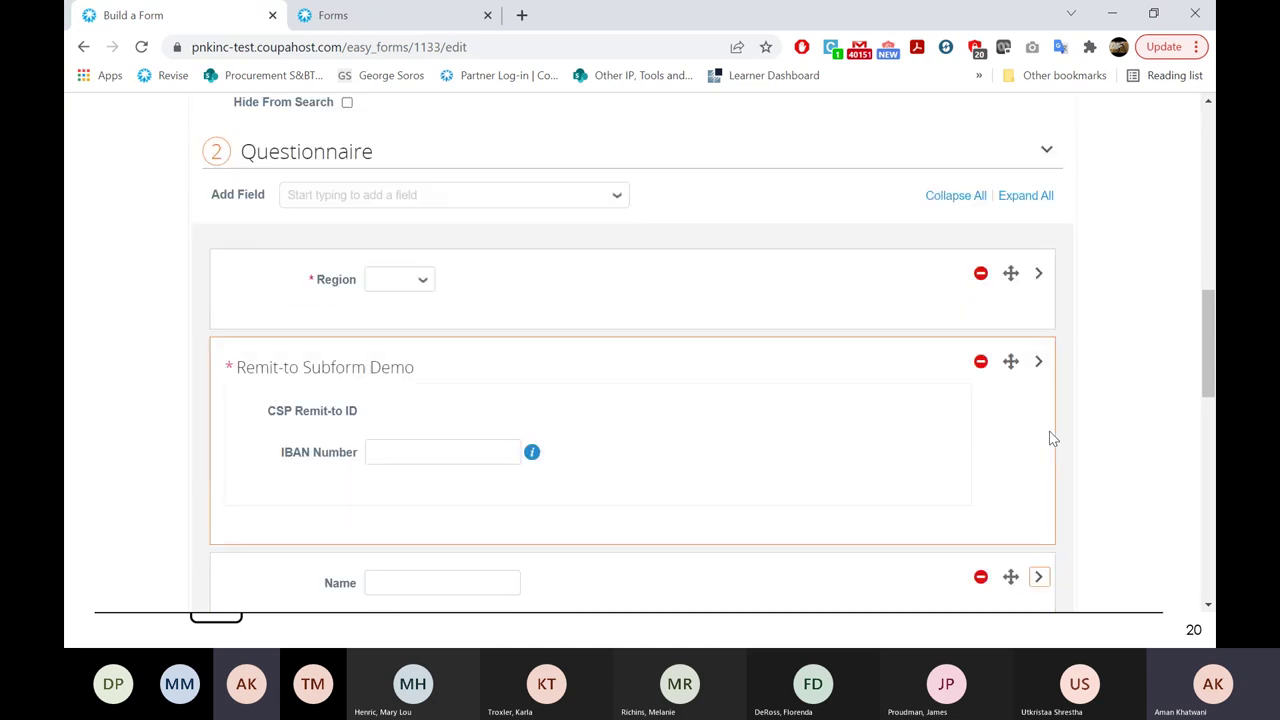
left_click(427, 283)
left_click(427, 284)
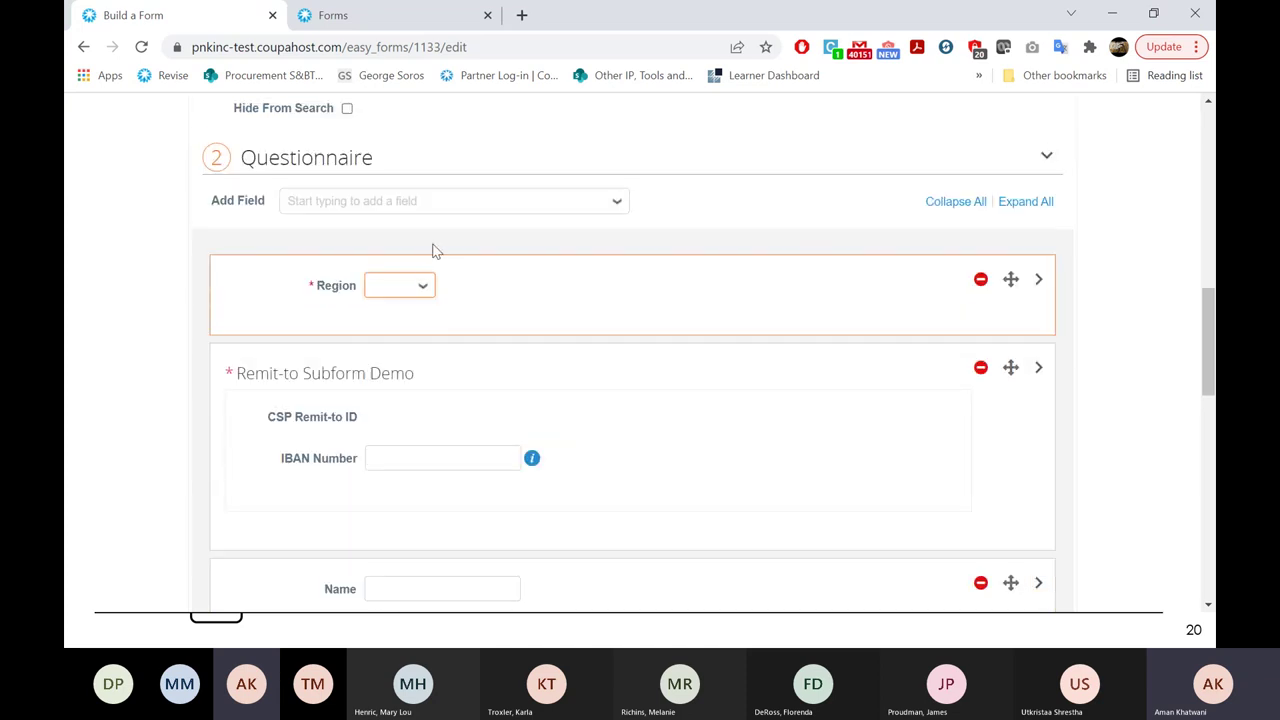
Add a Text Field below the revenue field and label it "Please provide your tax ID number".
left_click(434, 208)
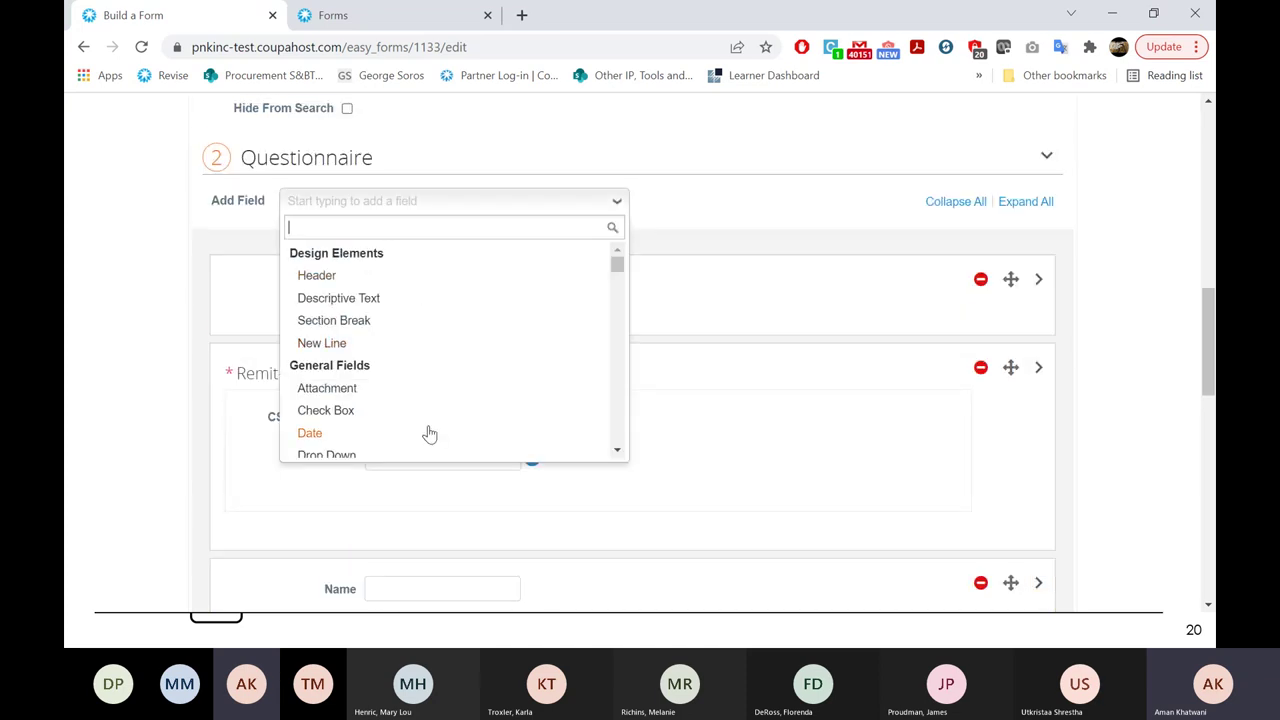
scroll(425, 434, "down", 5)
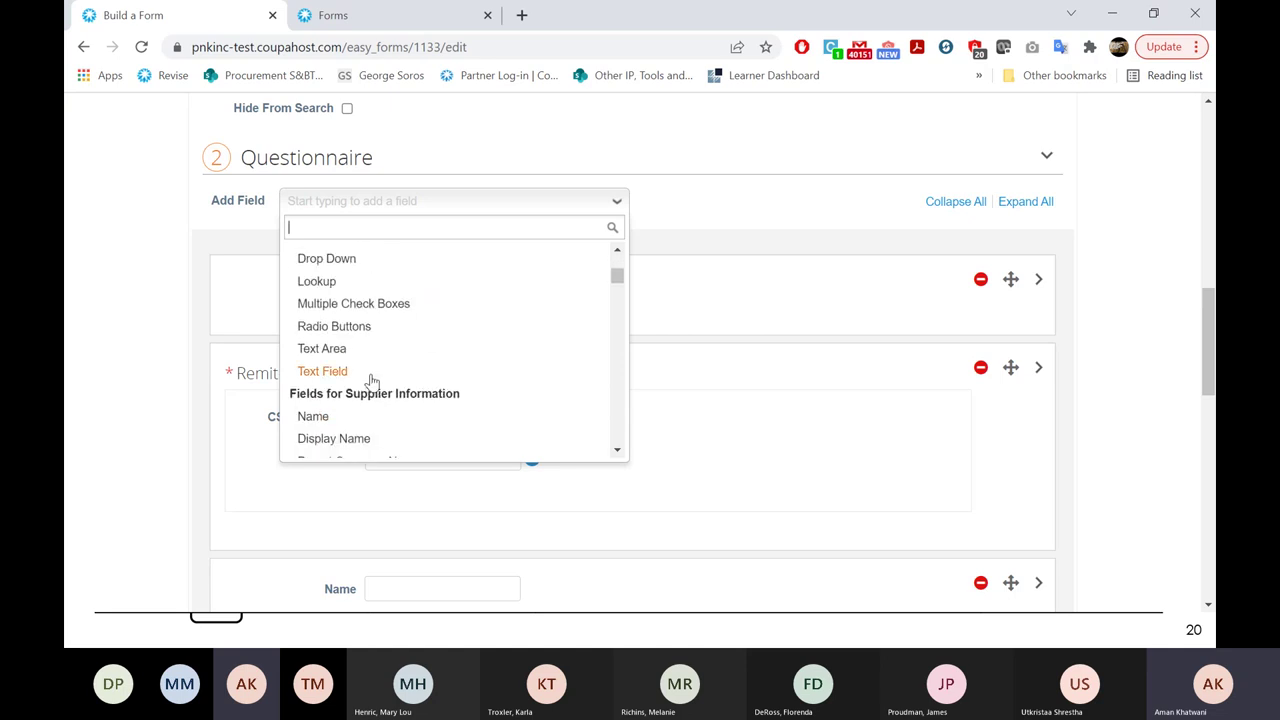
left_click(360, 378)
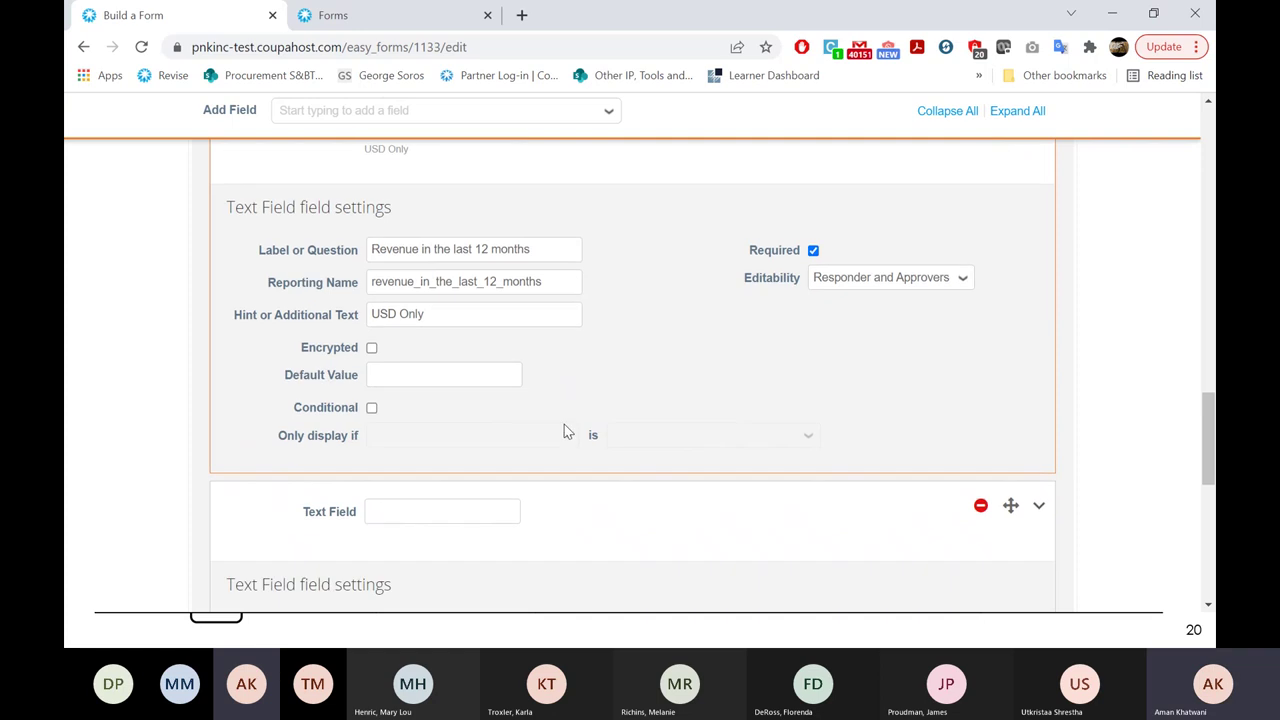
left_click(484, 288)
type("Plea")
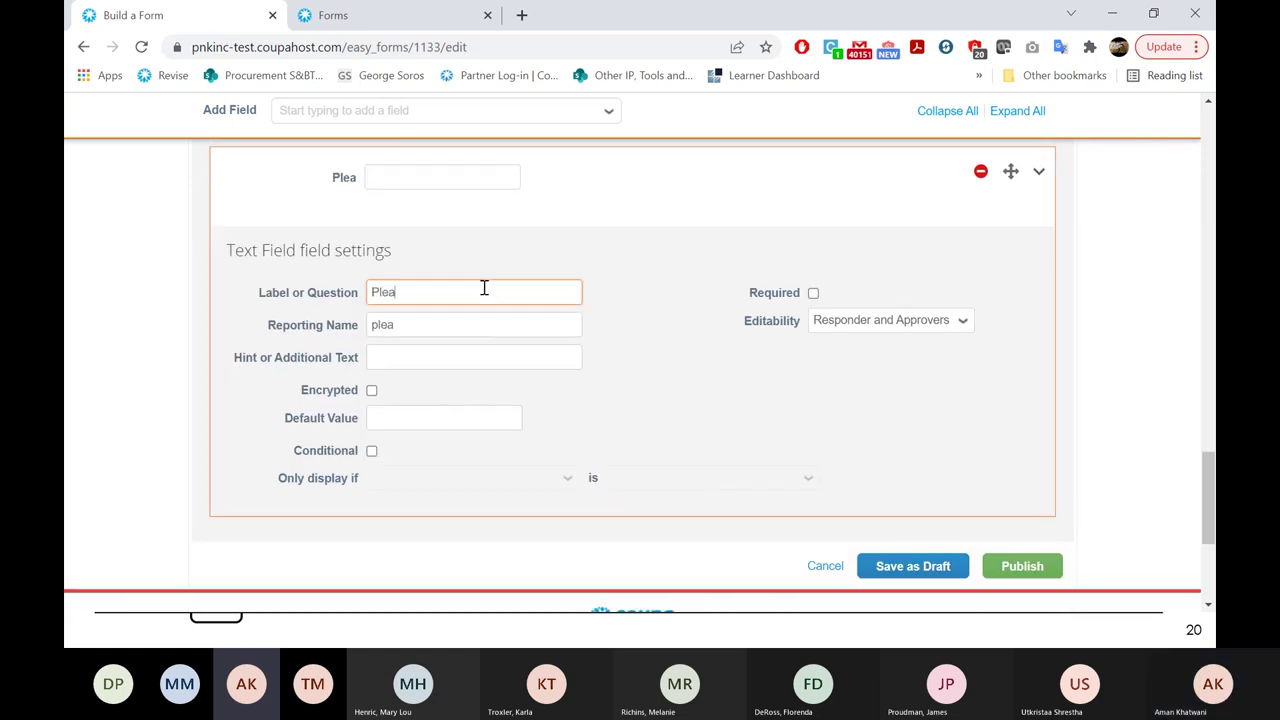
type("se provide your tax")
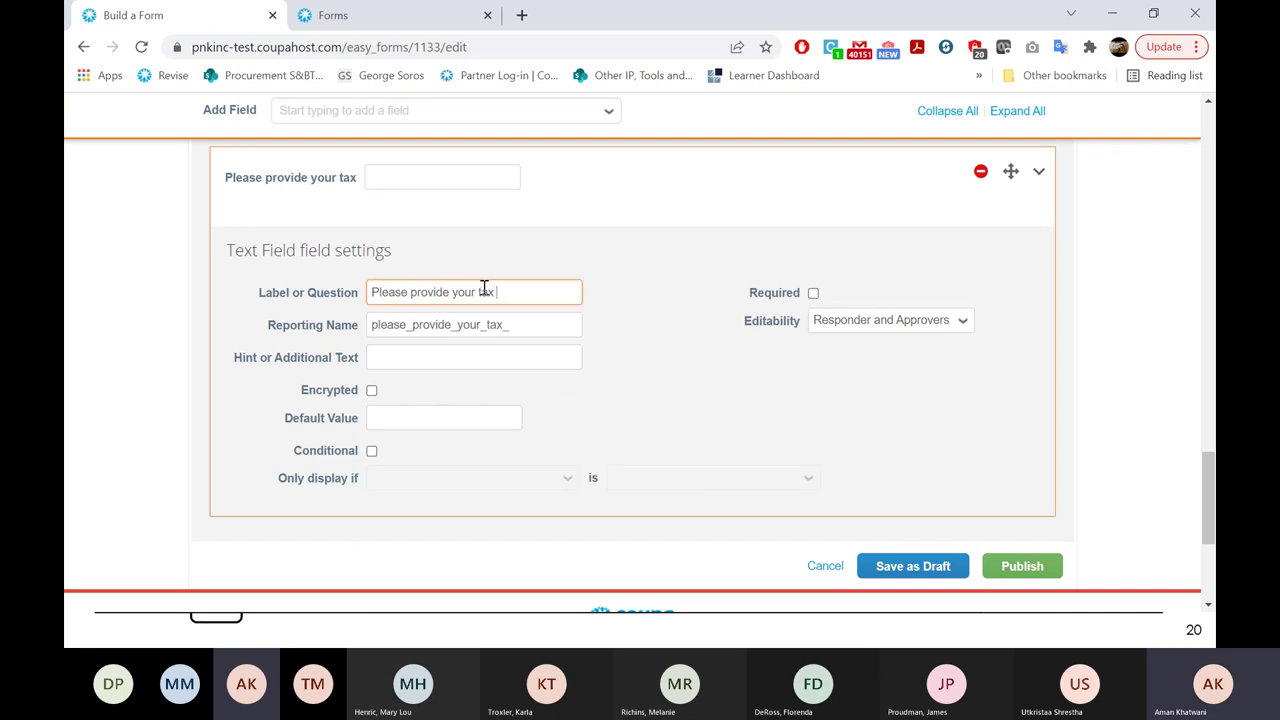
type(" ID number")
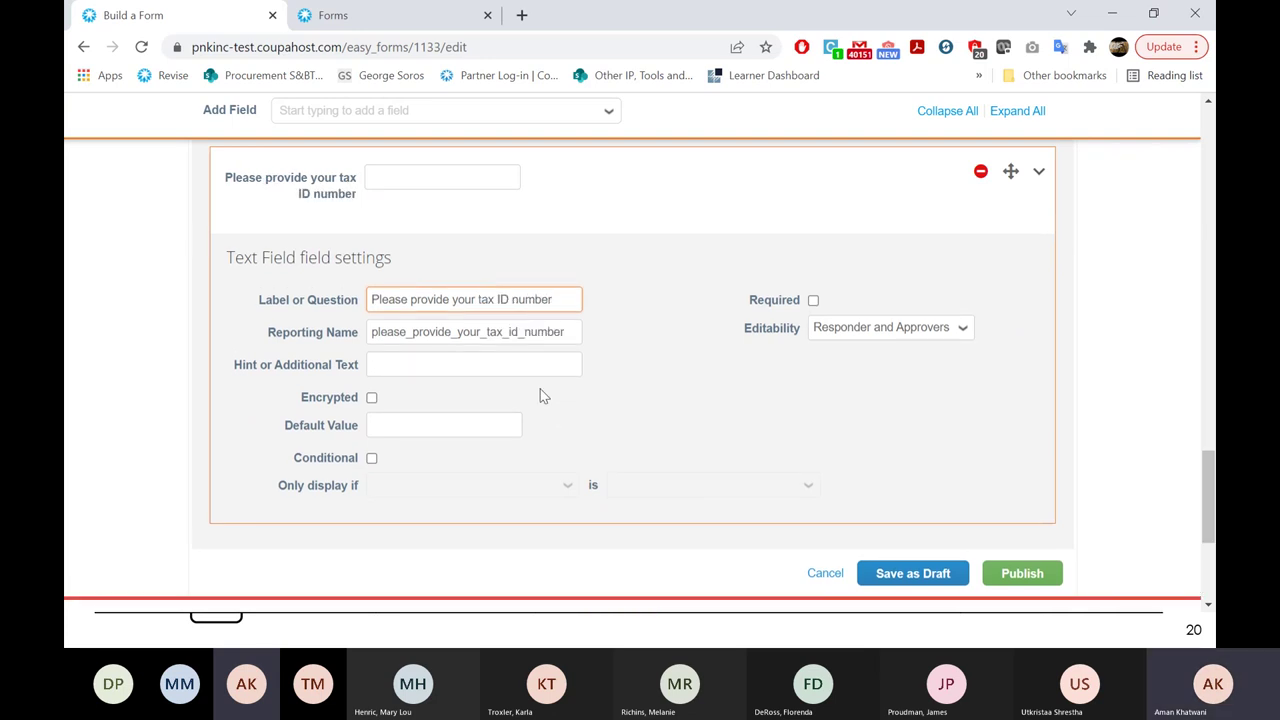
Set the tax ID field's hint text to "Canada Only" and make the field required.
left_click(515, 364)
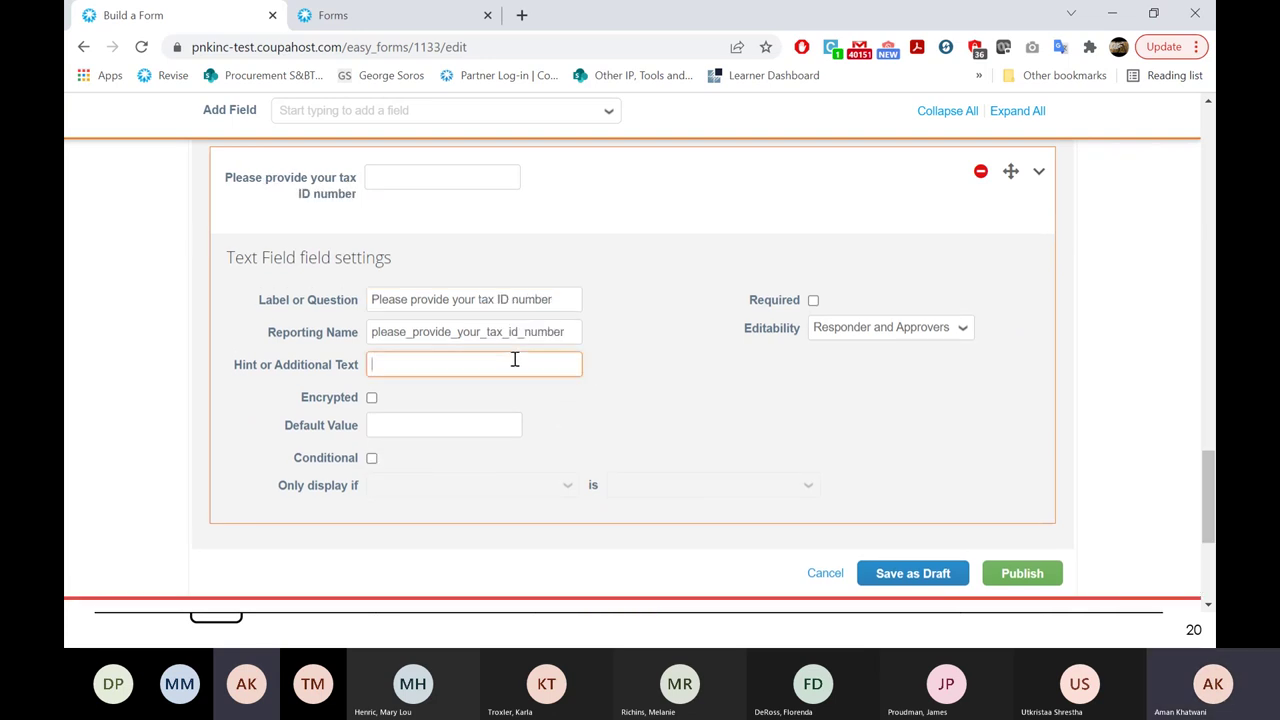
type("Canada Only")
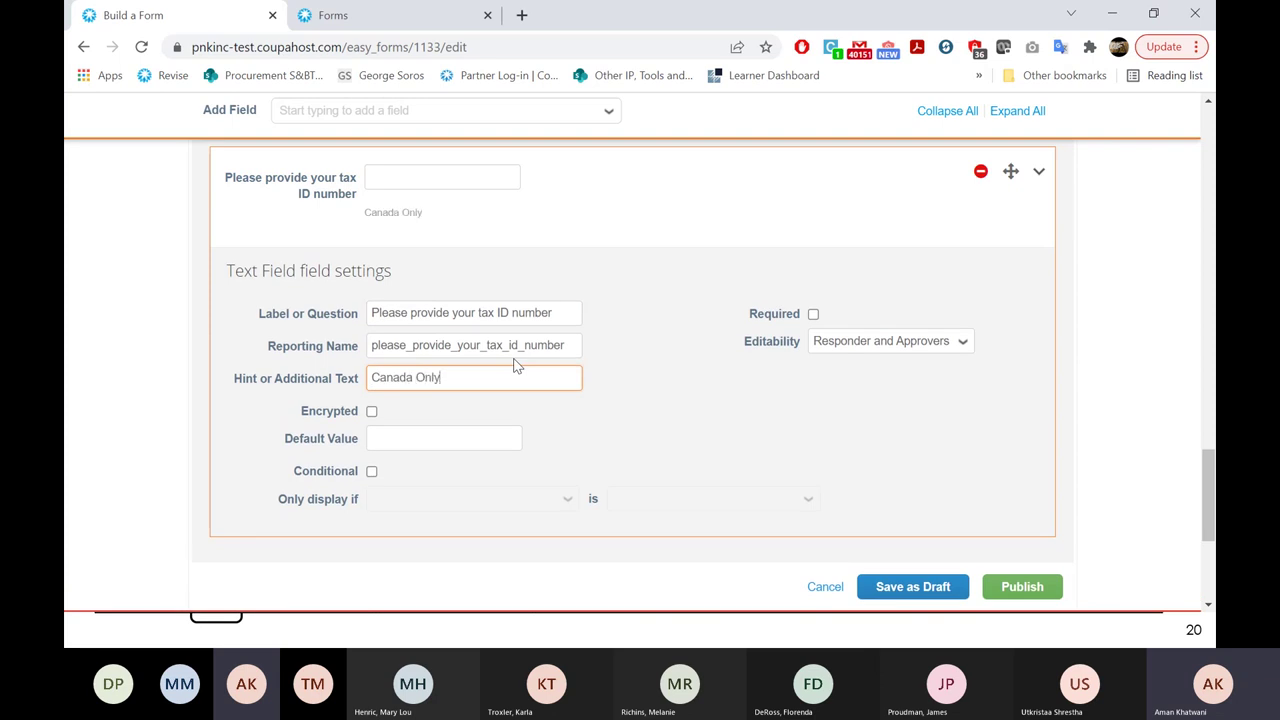
left_click(812, 315)
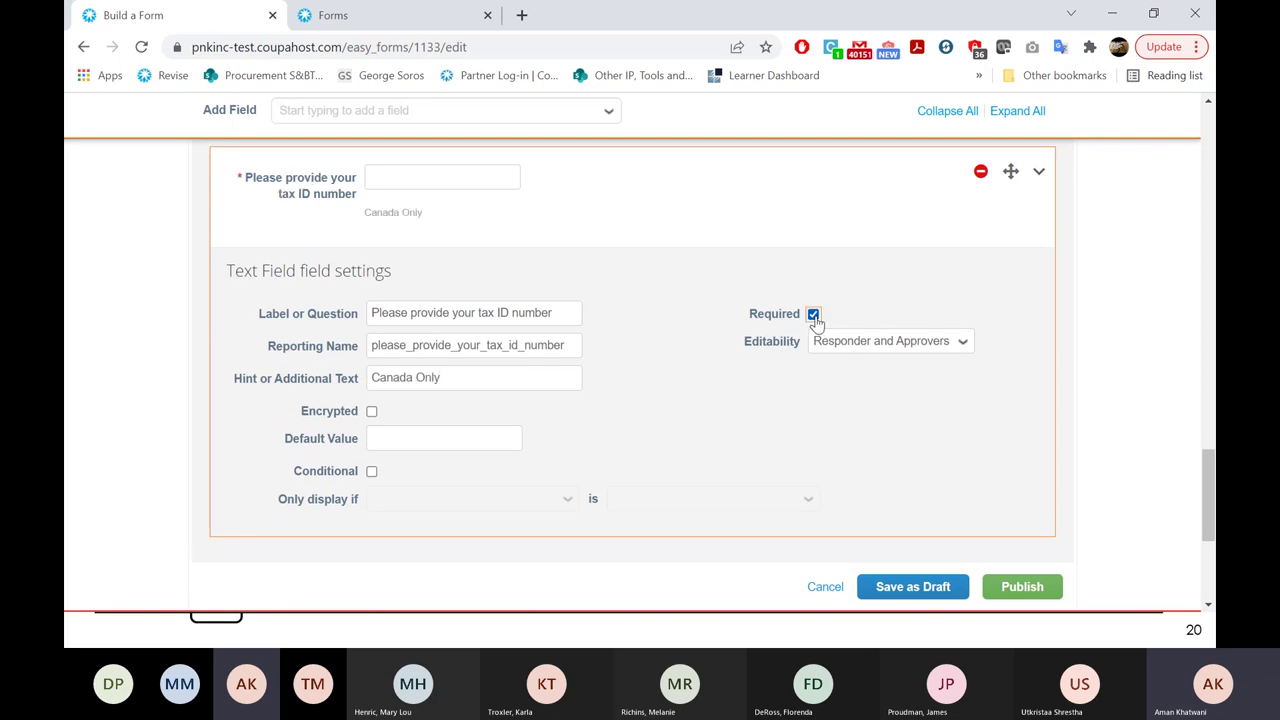
Make the tax ID field conditional so it displays only if Region is Canada.
left_click(372, 472)
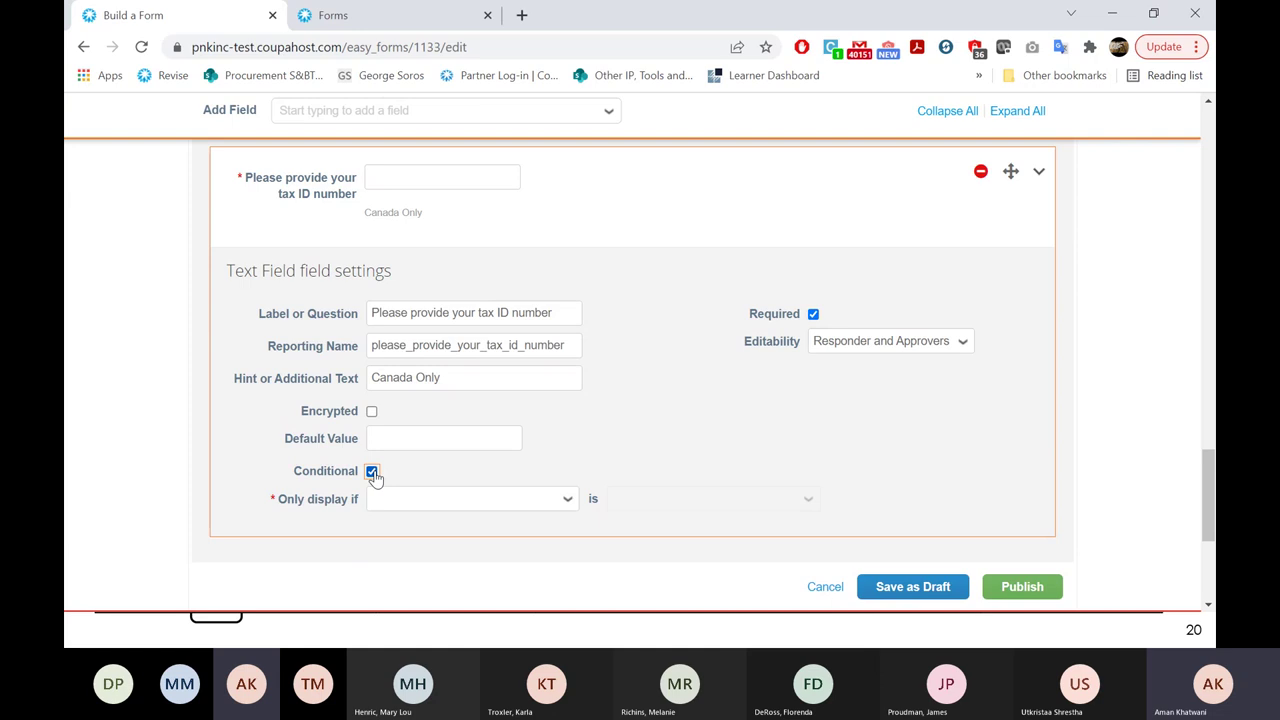
left_click(420, 498)
left_click(492, 524)
left_click(677, 495)
left_click(666, 542)
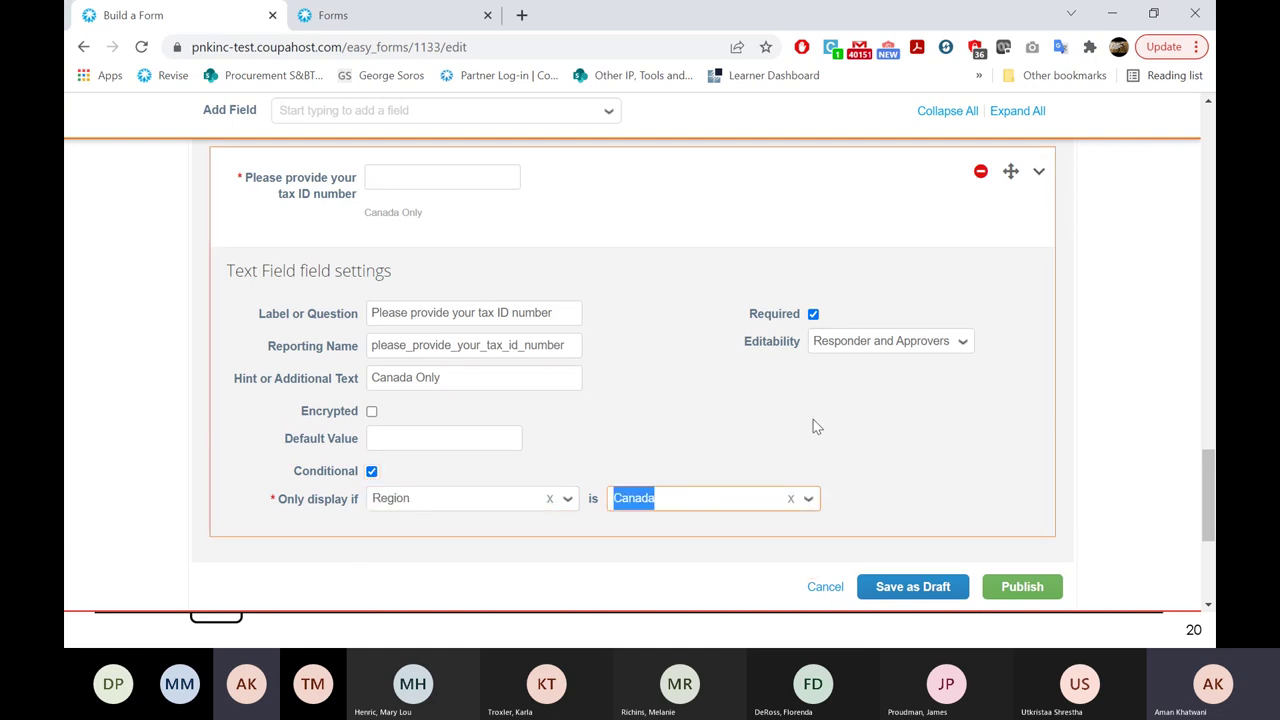
left_click(816, 452)
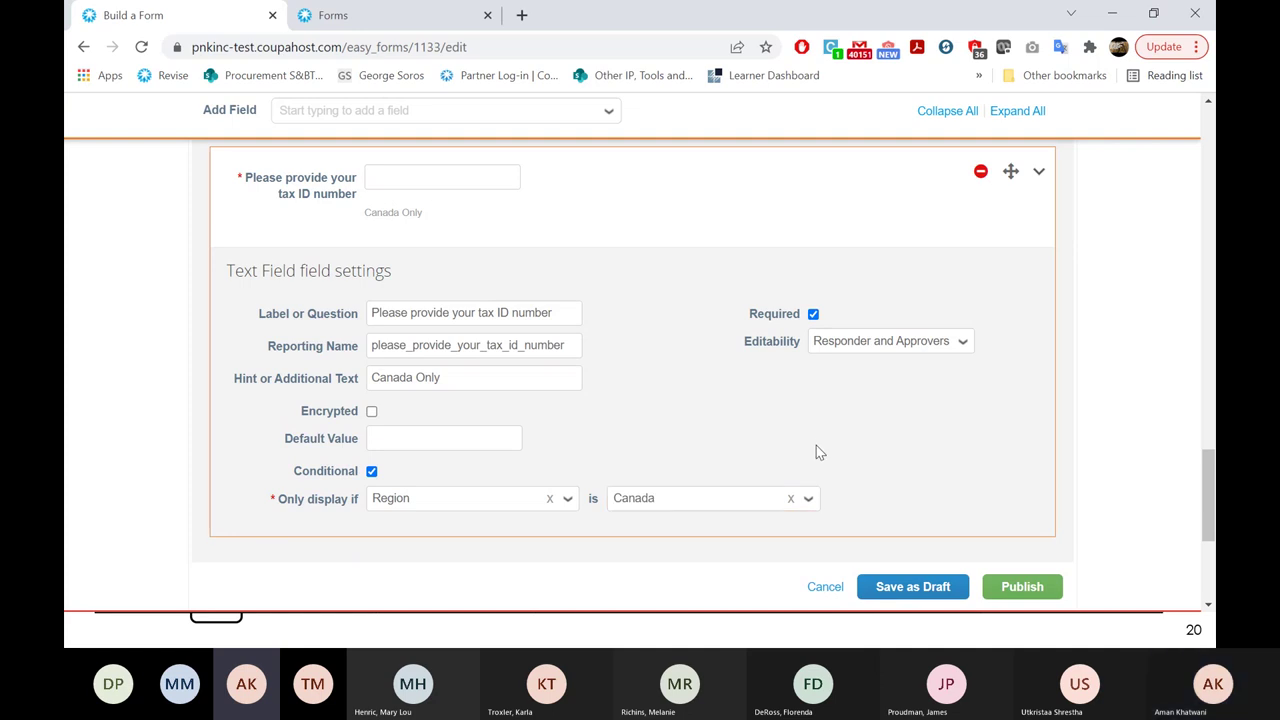
Collapse the revenue field's settings, then try Canada in the Region preview, clear the selection and view the tax ID field.
scroll(1034, 177, "up", 5)
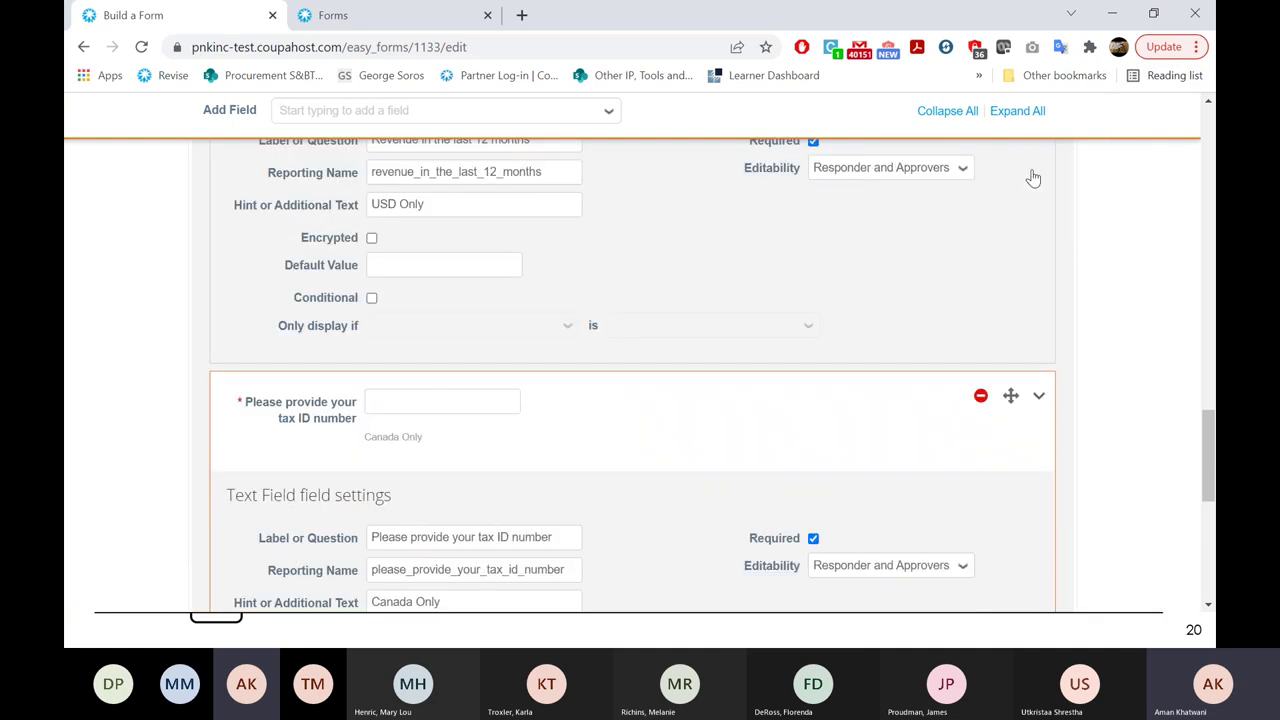
left_click(1039, 177)
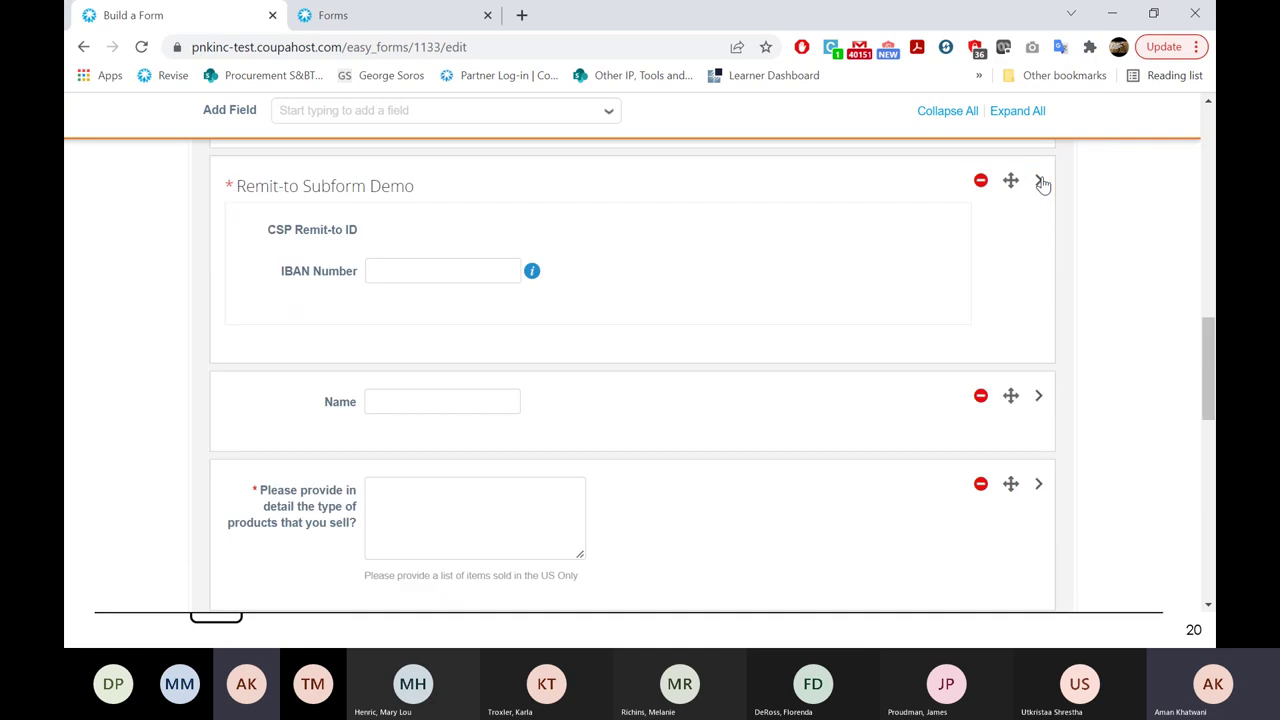
left_click(390, 188)
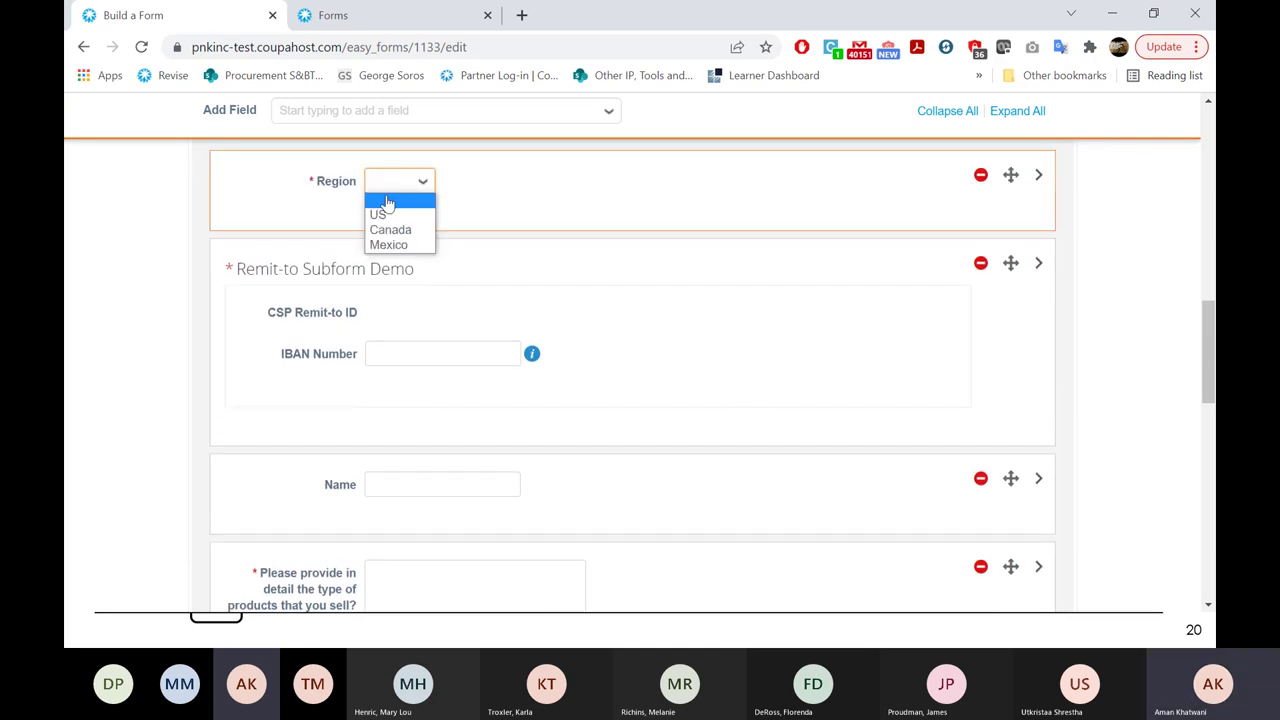
left_click(390, 230)
left_click(400, 190)
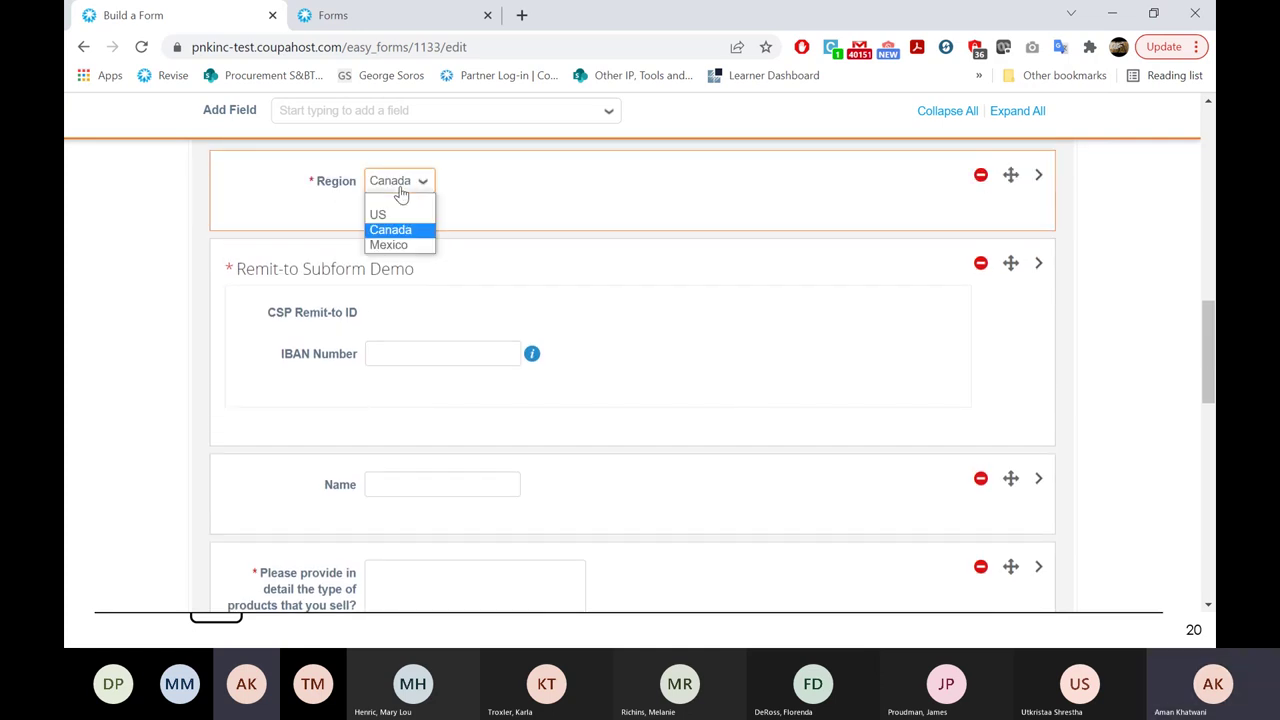
left_click(390, 214)
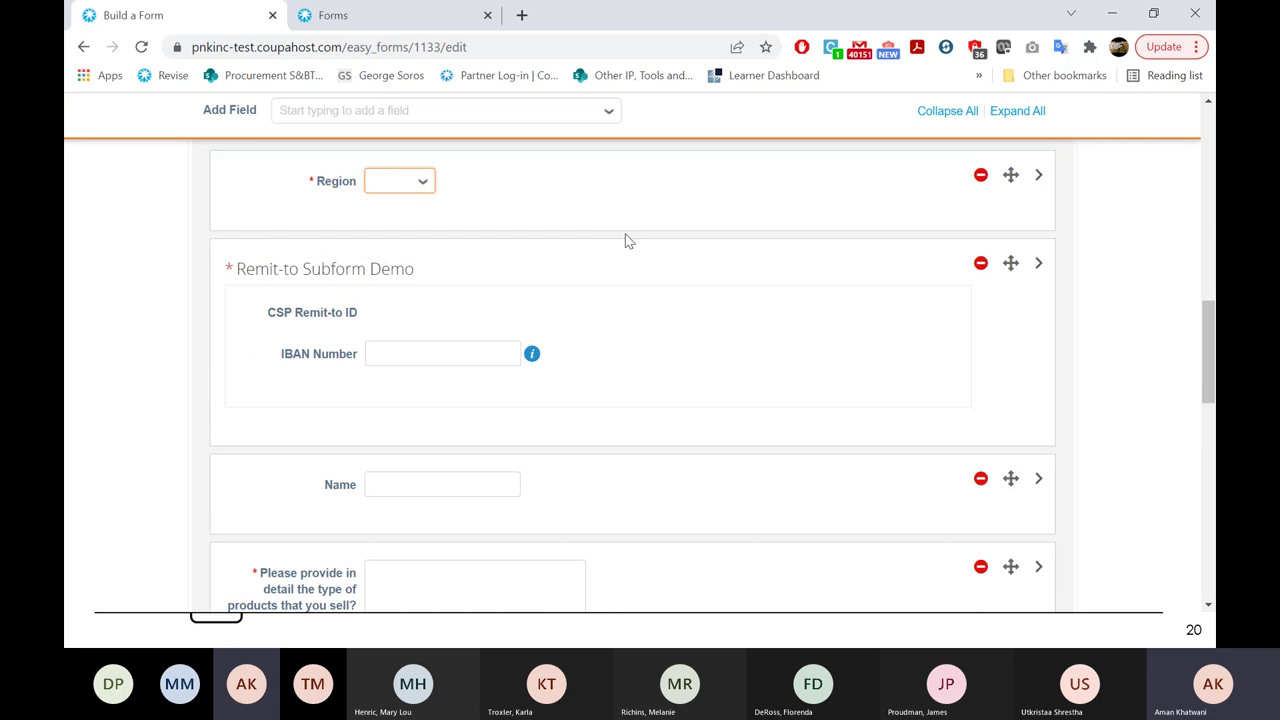
scroll(626, 240, "down", 5)
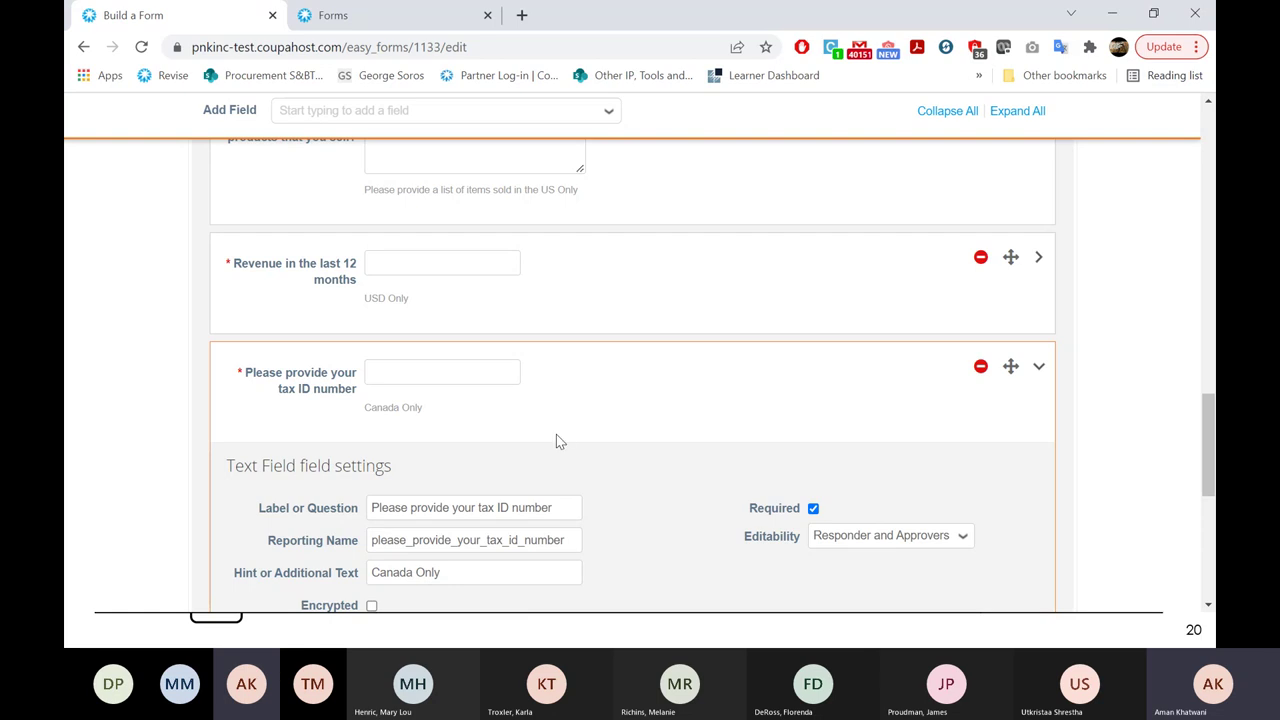
Open the Coupa home page in a new browser tab and bring up the New Vendor Request_Test form.
key("ctrl+Tab")
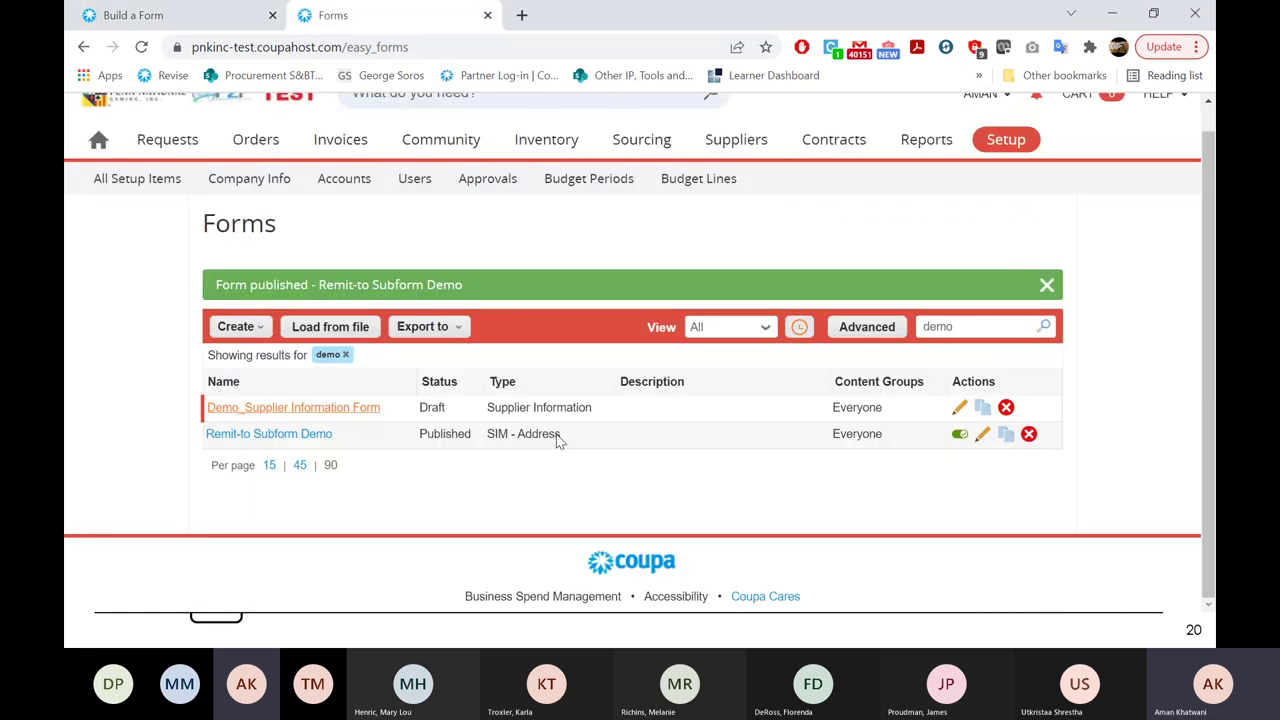
middle_click(98, 165)
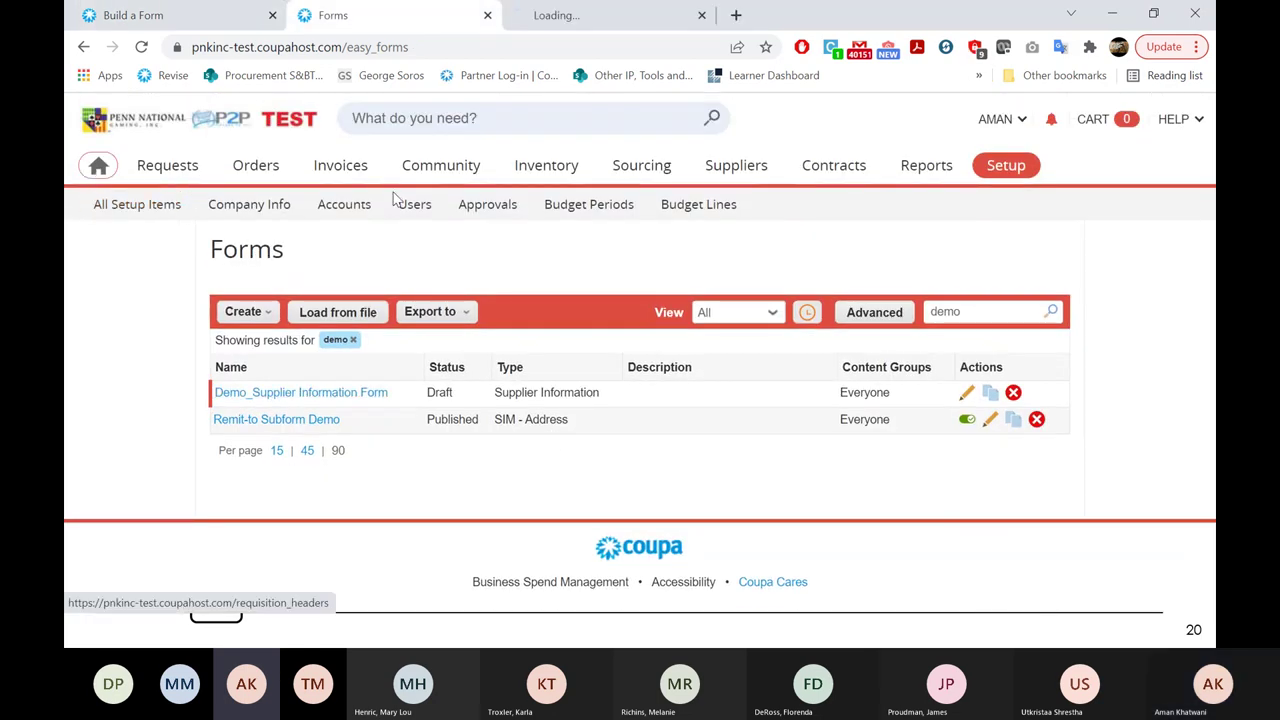
key("ctrl+Tab")
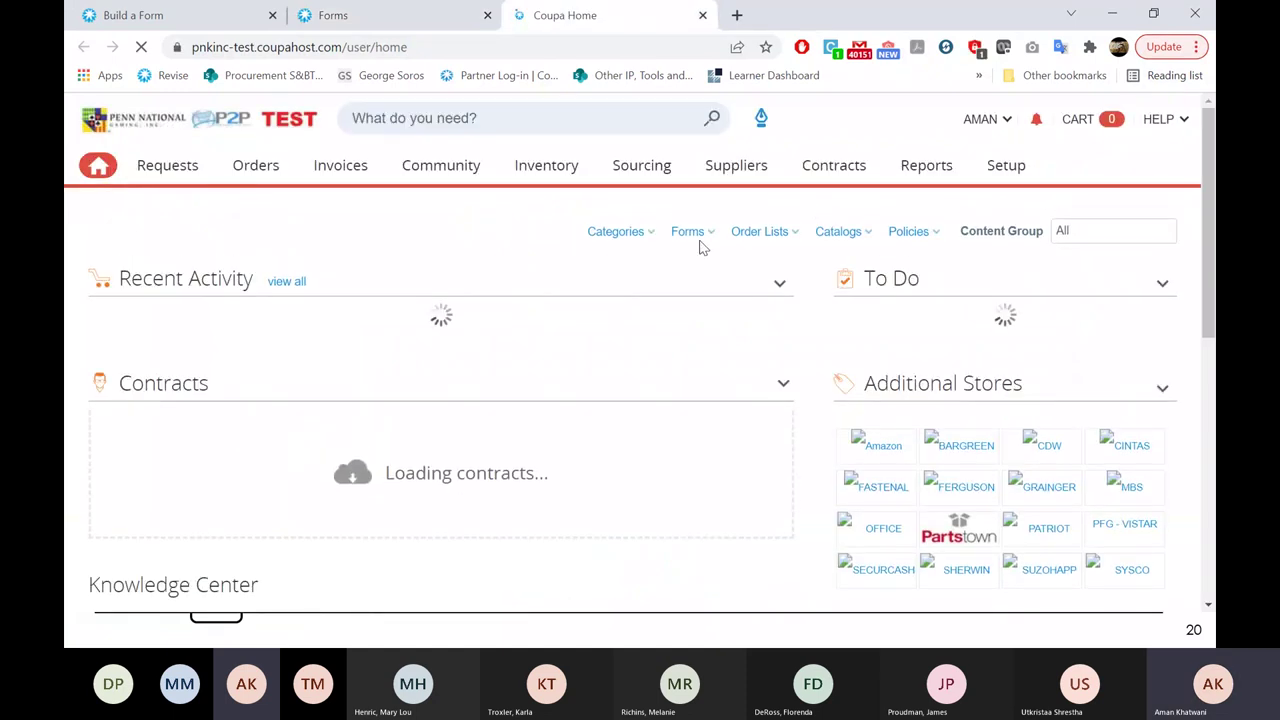
left_click(695, 236)
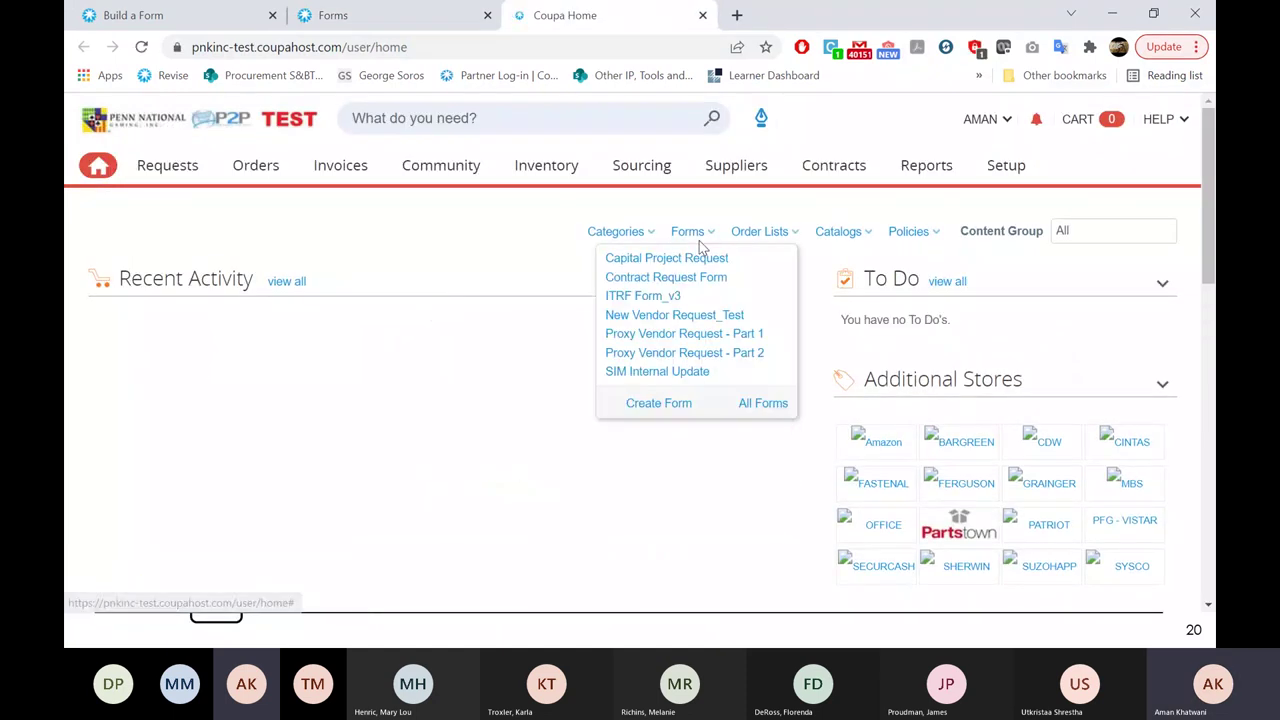
left_click(703, 317)
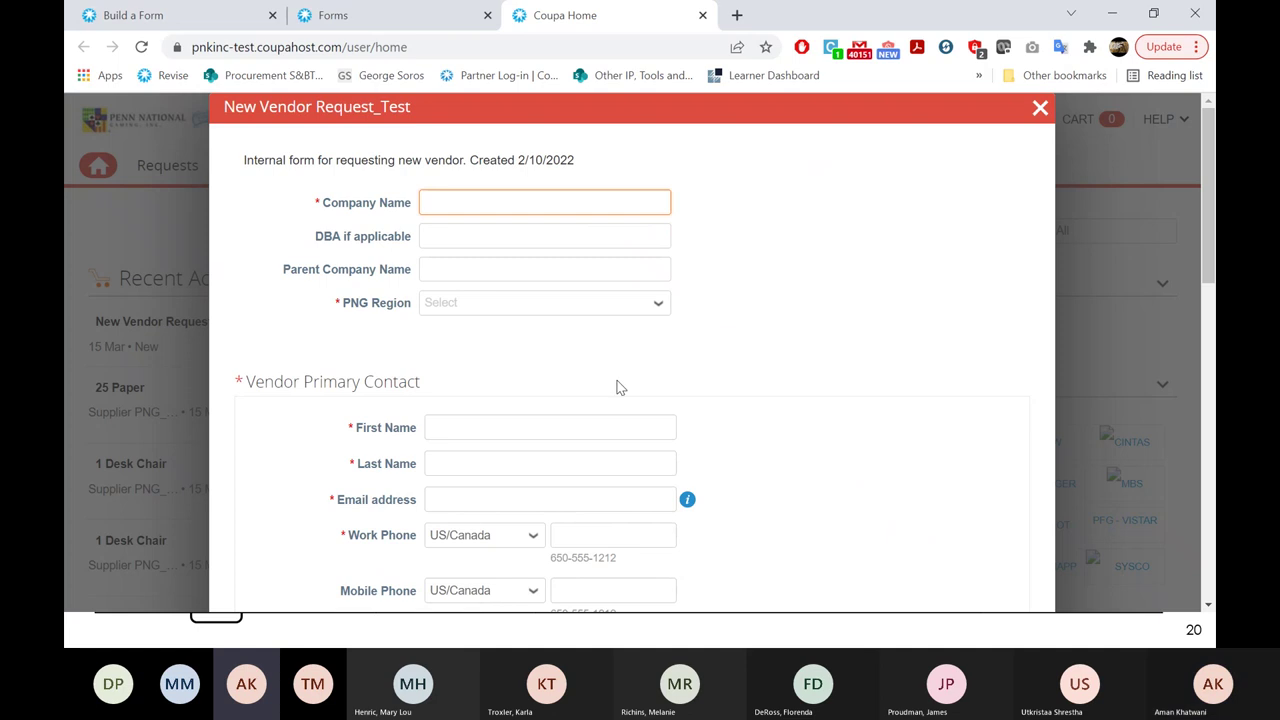
Try Canada as the PNG Region and view the International Tax ID Number field, then change the region to US.
scroll(603, 384, "down", 1)
left_click(503, 290)
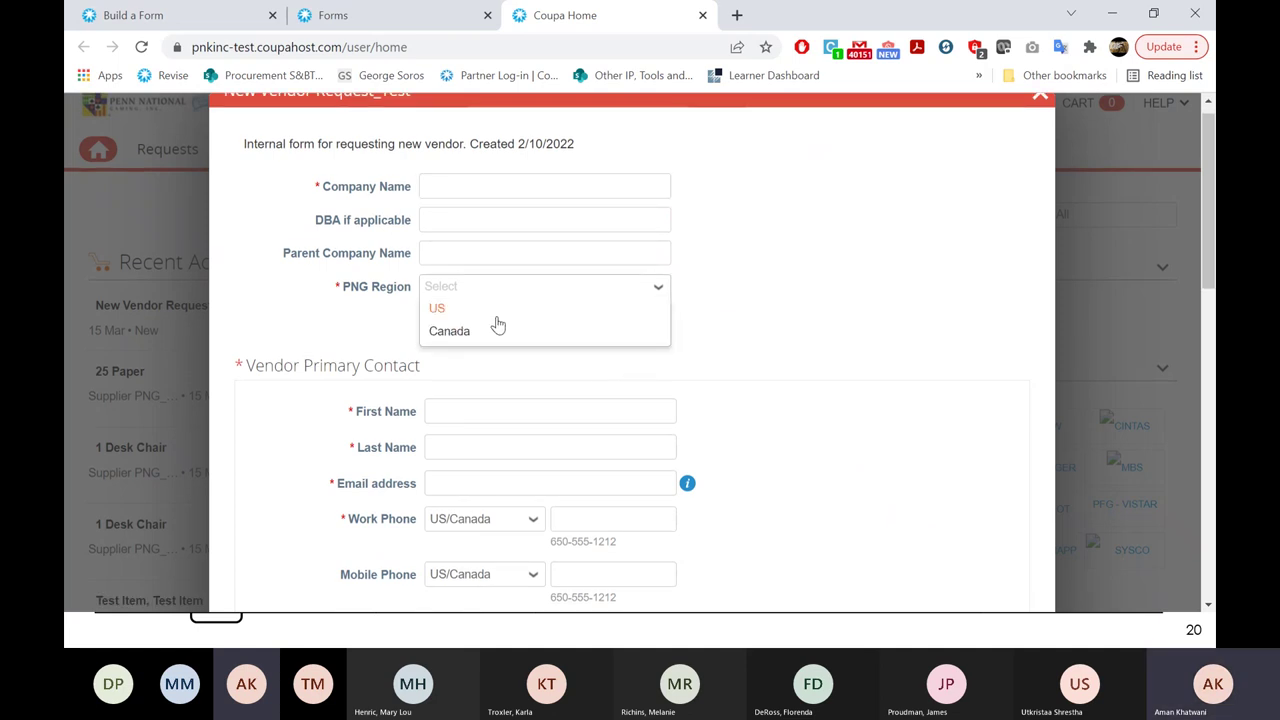
left_click(449, 331)
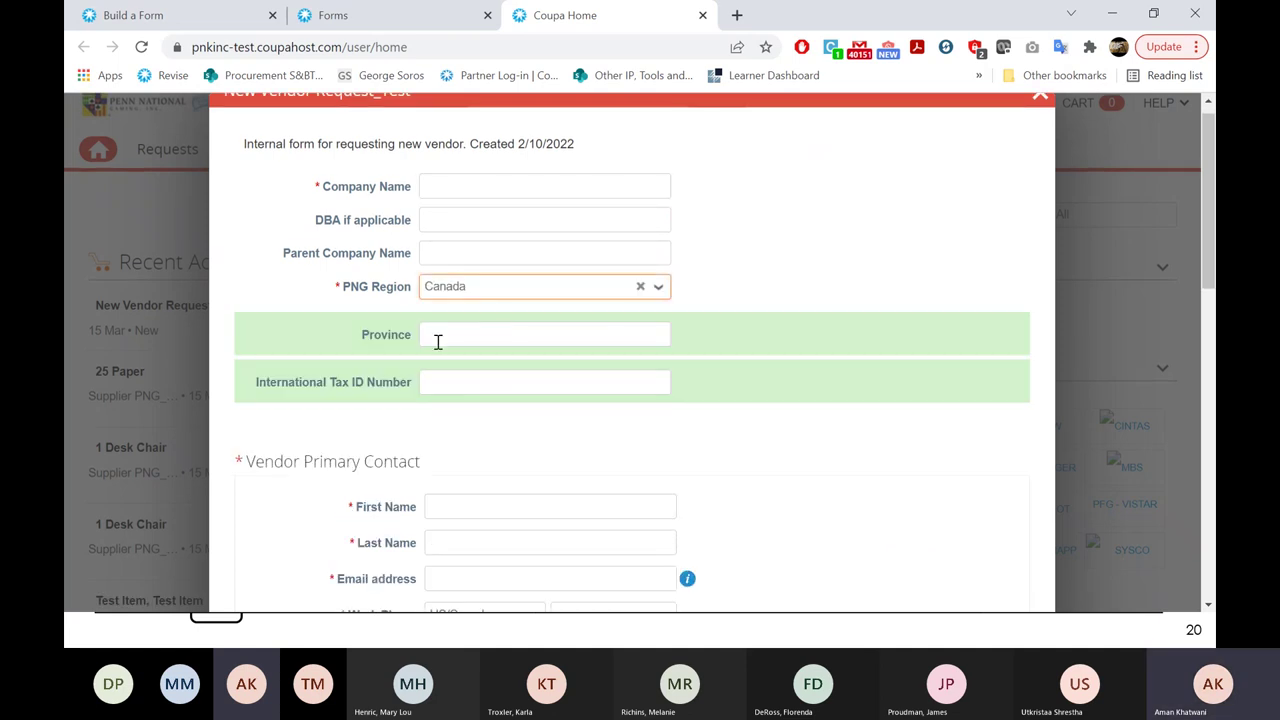
left_click(388, 390)
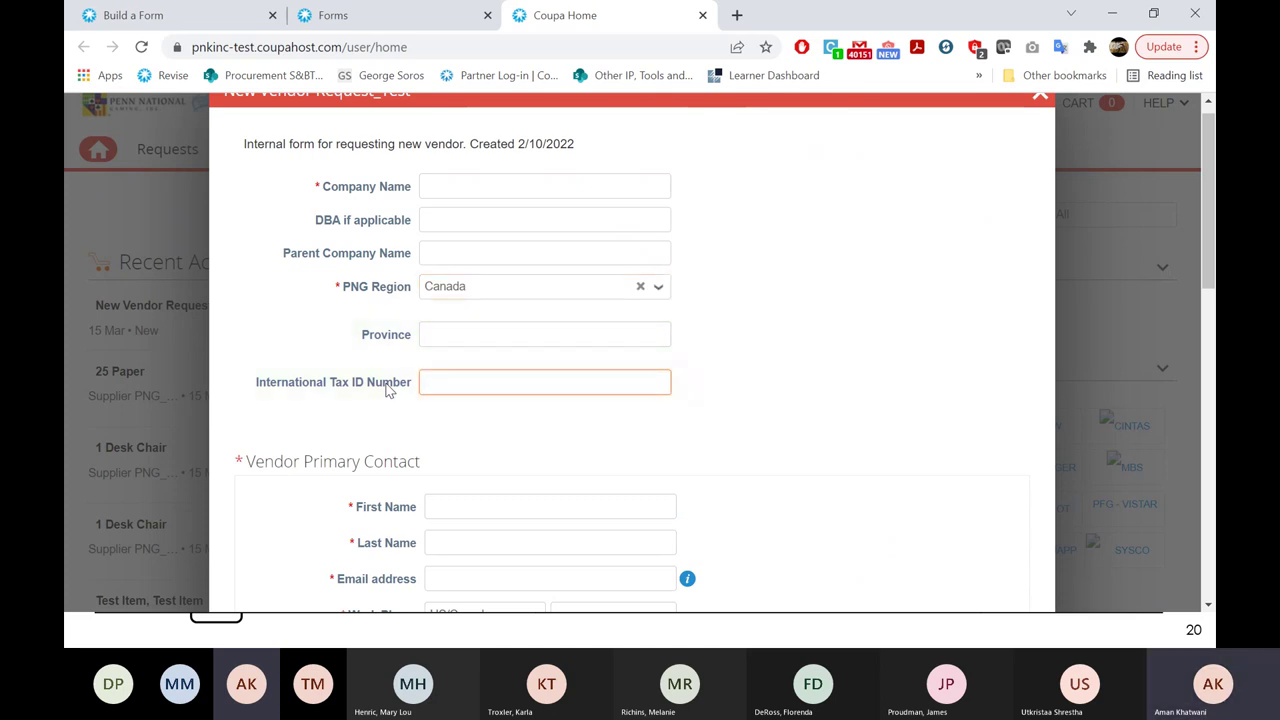
left_click(523, 303)
left_click(524, 307)
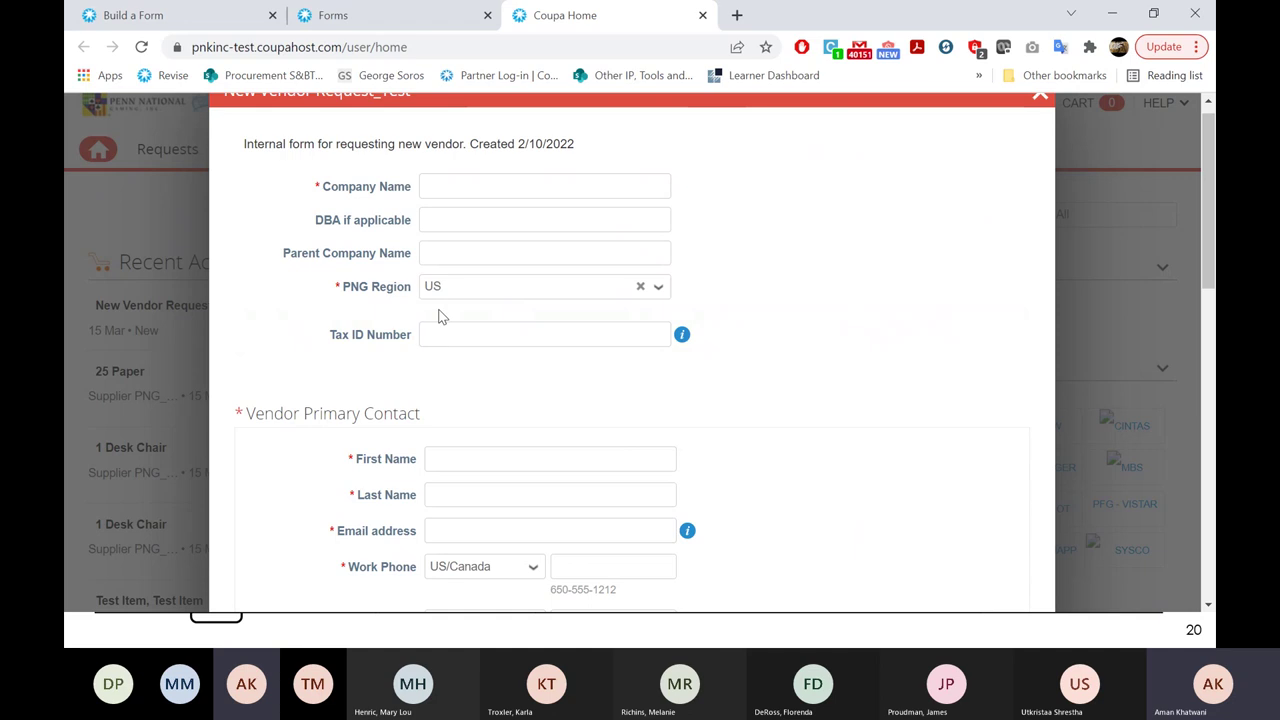
Return to the form being built, review the tax ID field's conditional display settings, and switch to the slide presentation.
key("ctrl+1")
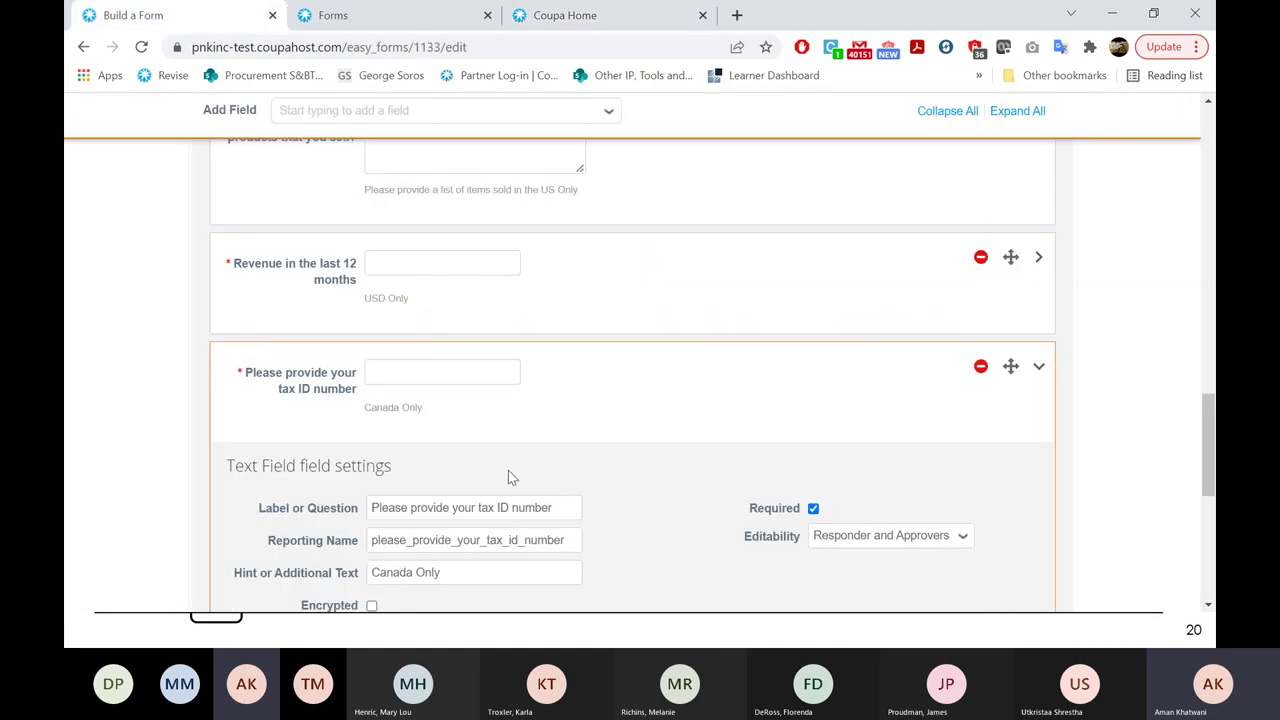
scroll(466, 540, "down", 2)
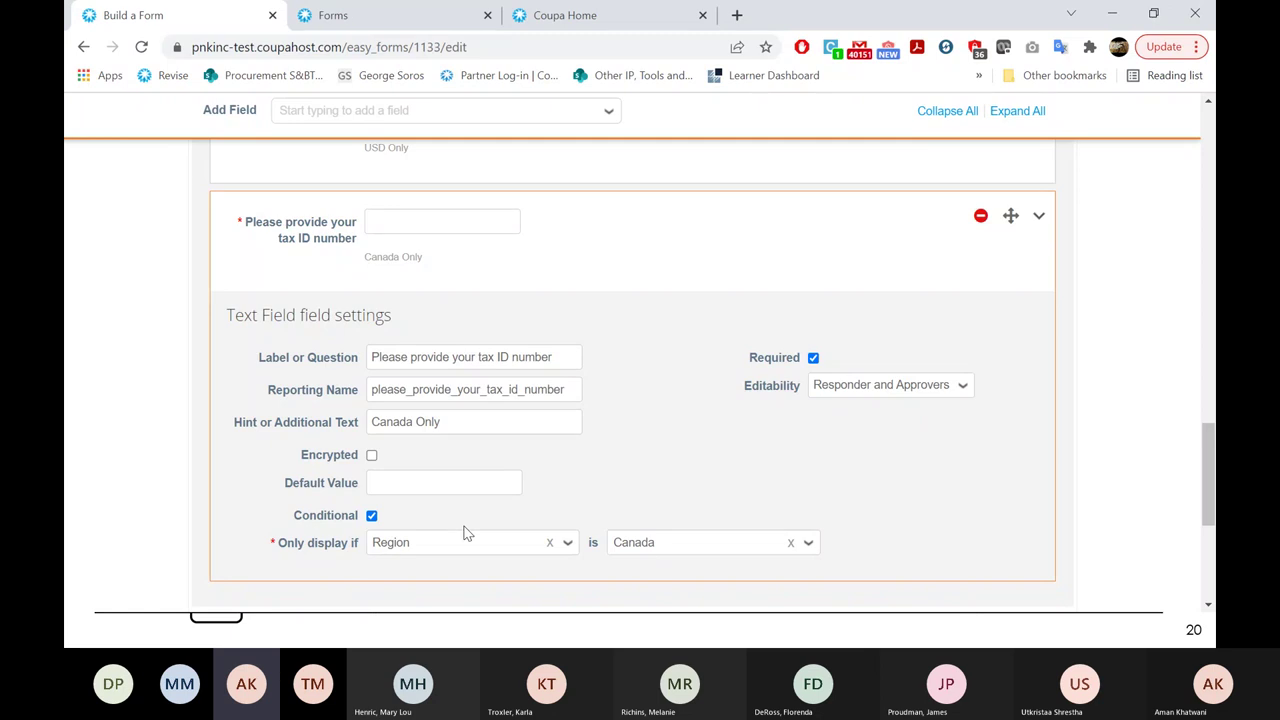
key("alt+Tab")
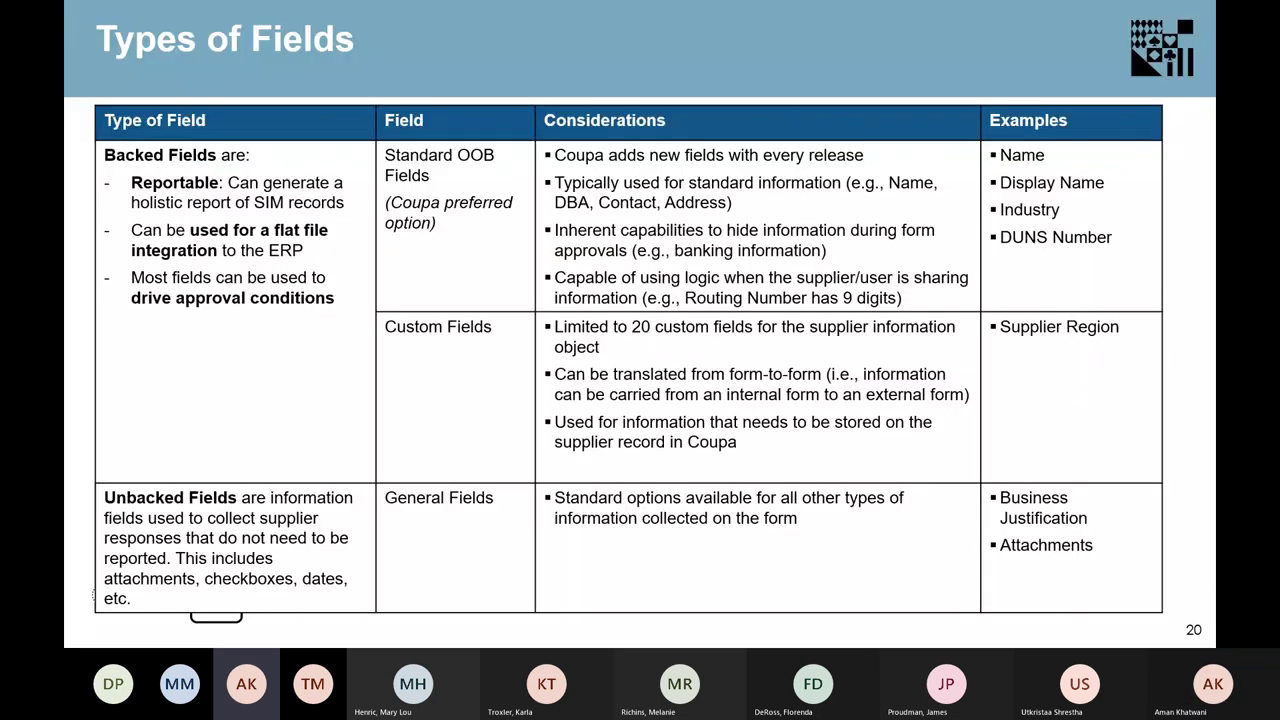
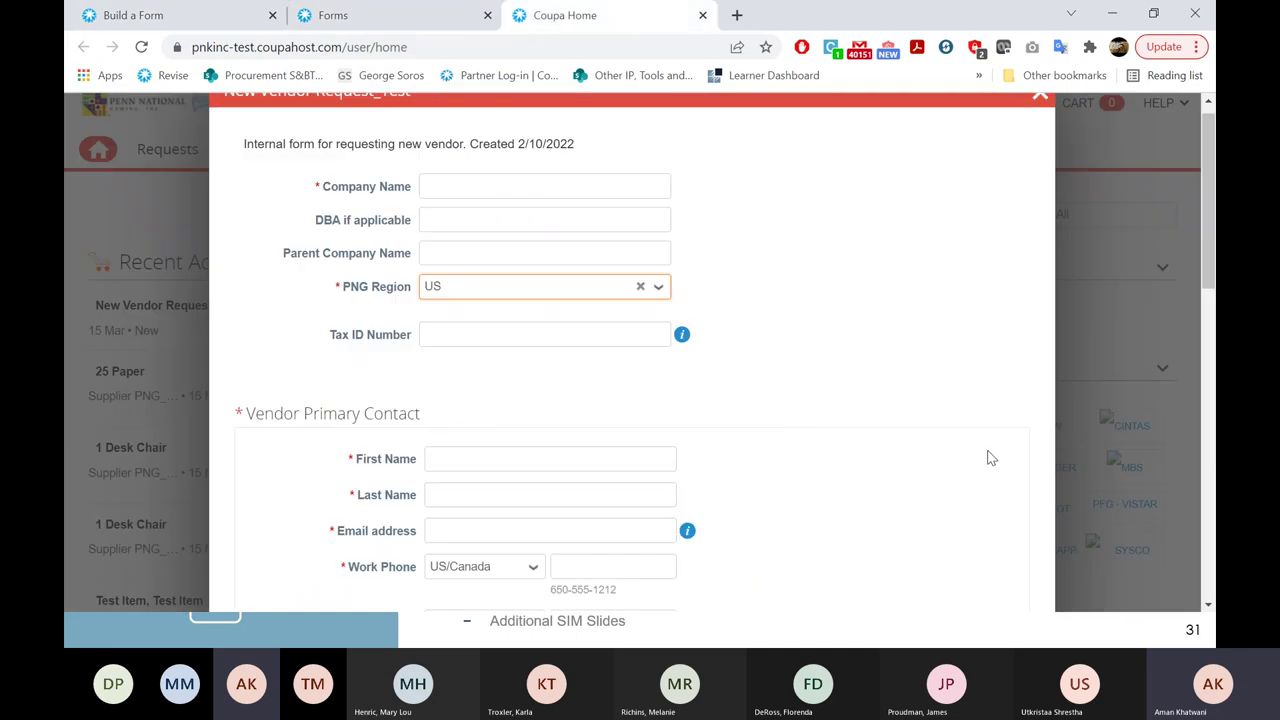
Close the New Vendor Request_Test form, view the forms offered on the home page, and leave that browser tab.
key("Escape")
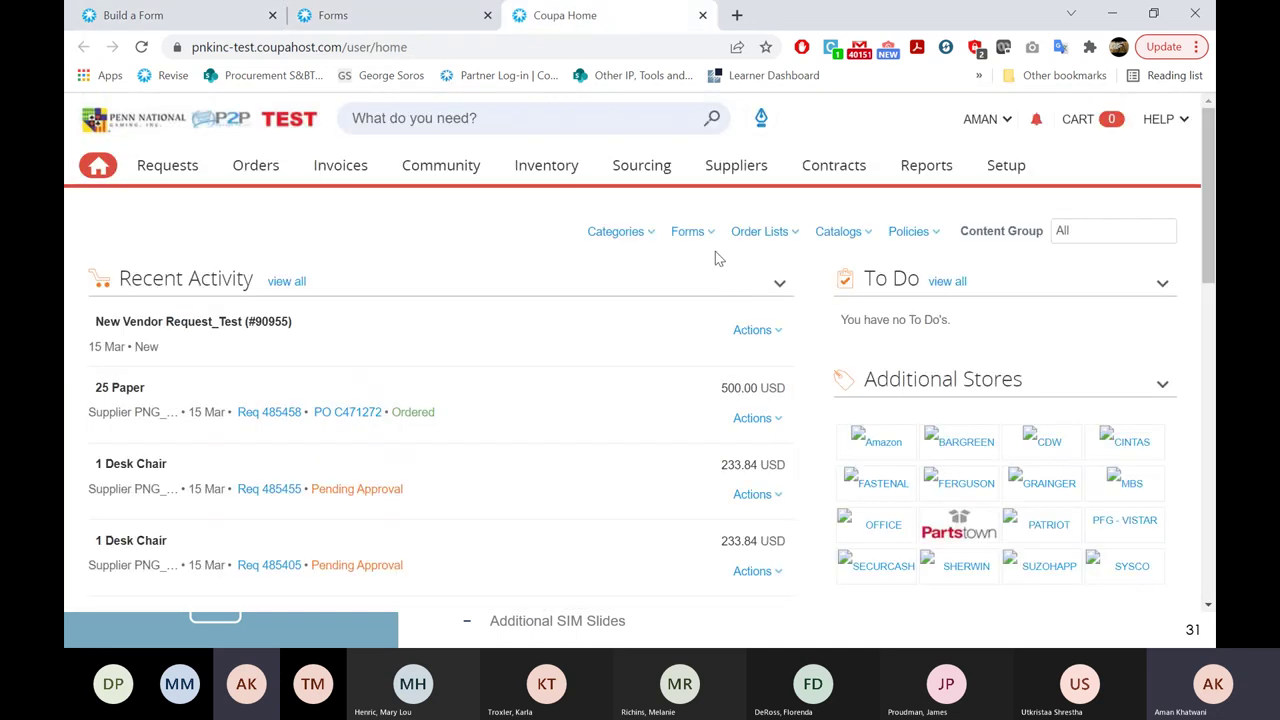
left_click(690, 231)
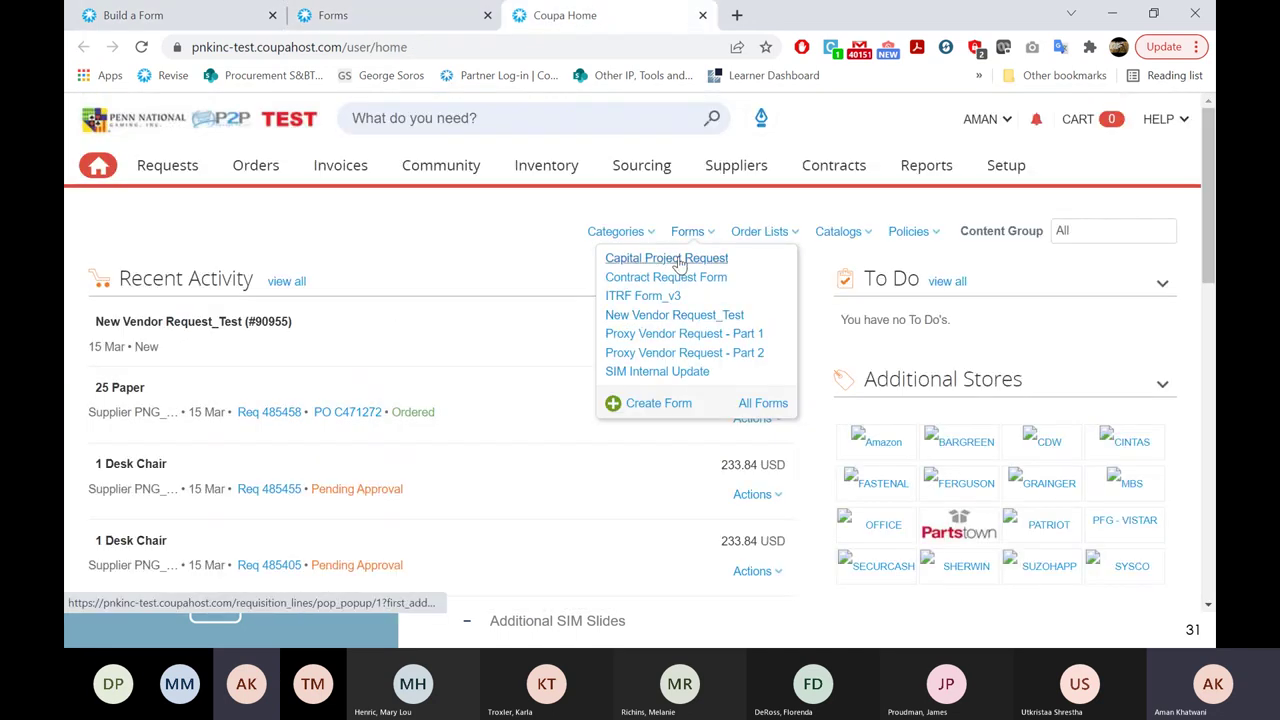
key("ctrl+Tab")
Switch to the slide presentation and go back to the Accessing & Editing SIM Forms slide with Steps 9 and 10.
key("alt+Tab")
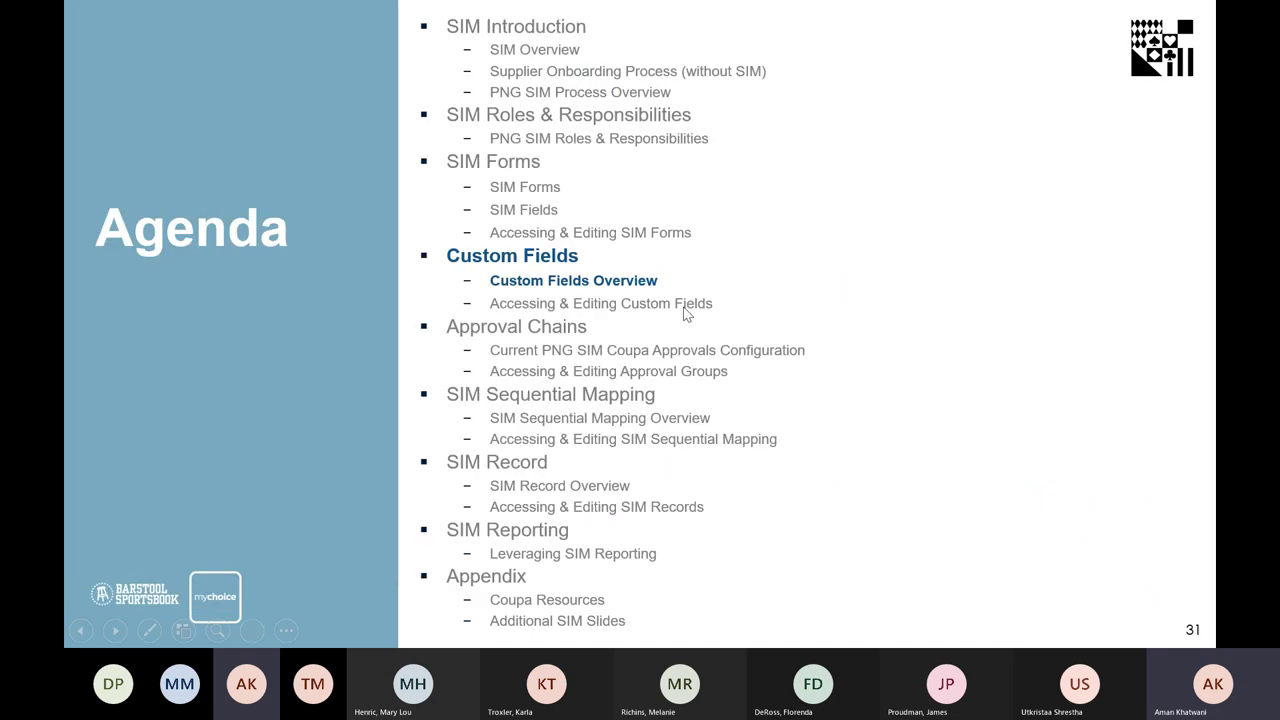
key("alt+Tab")
key("alt+Tab")
key("Left")
key("Left")
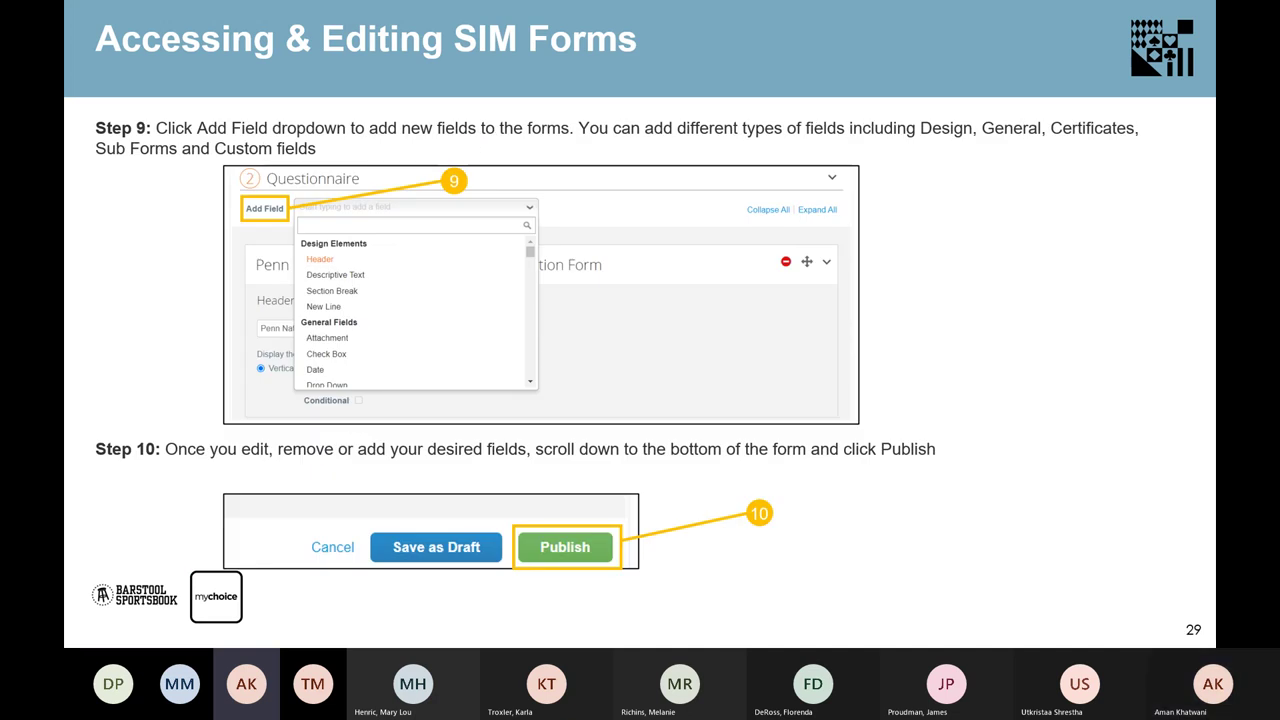
Switch back to Coupa's list of forms and make a copy of Remit-to Subform Demo.
key("alt+Tab")
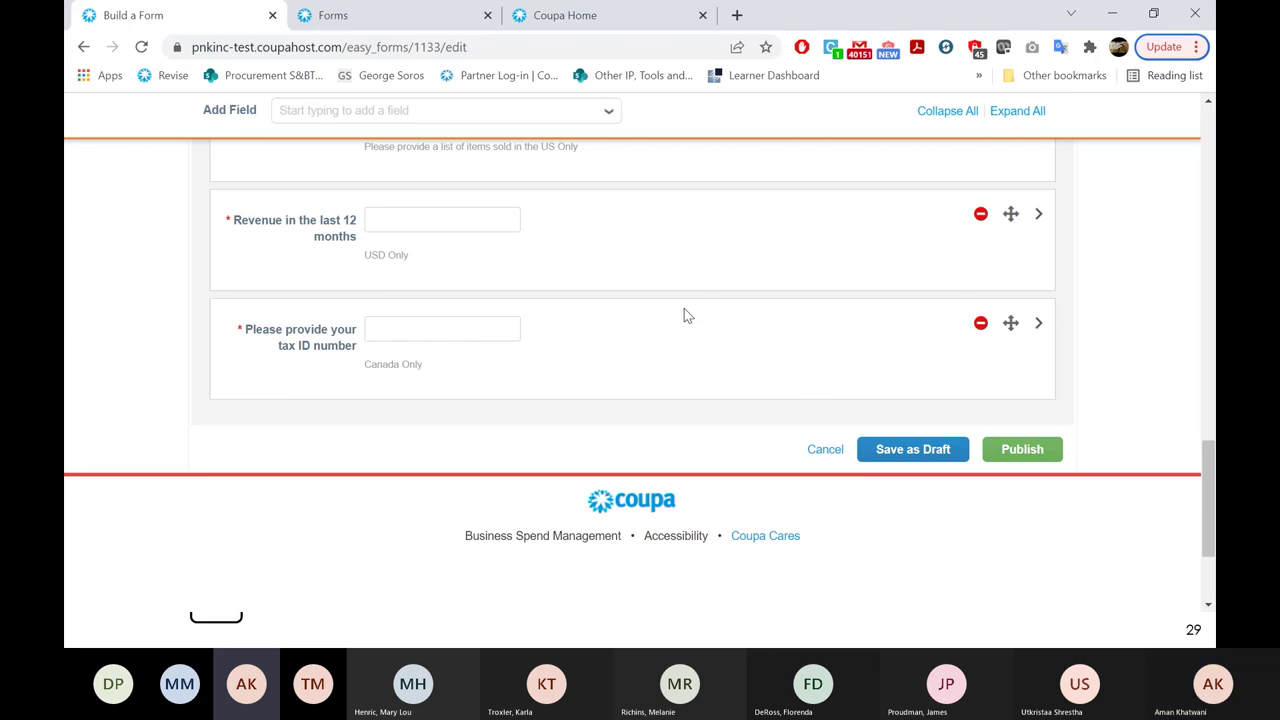
key("ctrl+Tab")
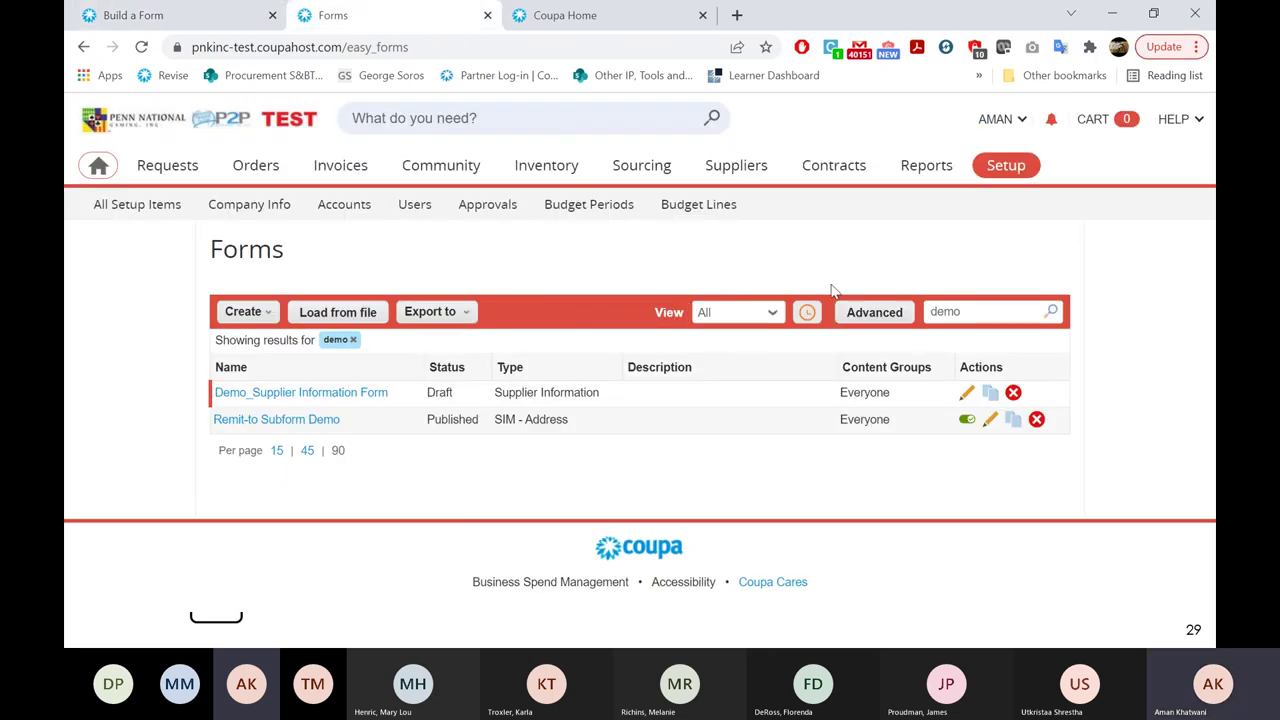
left_click(1006, 312)
double_click(1006, 312)
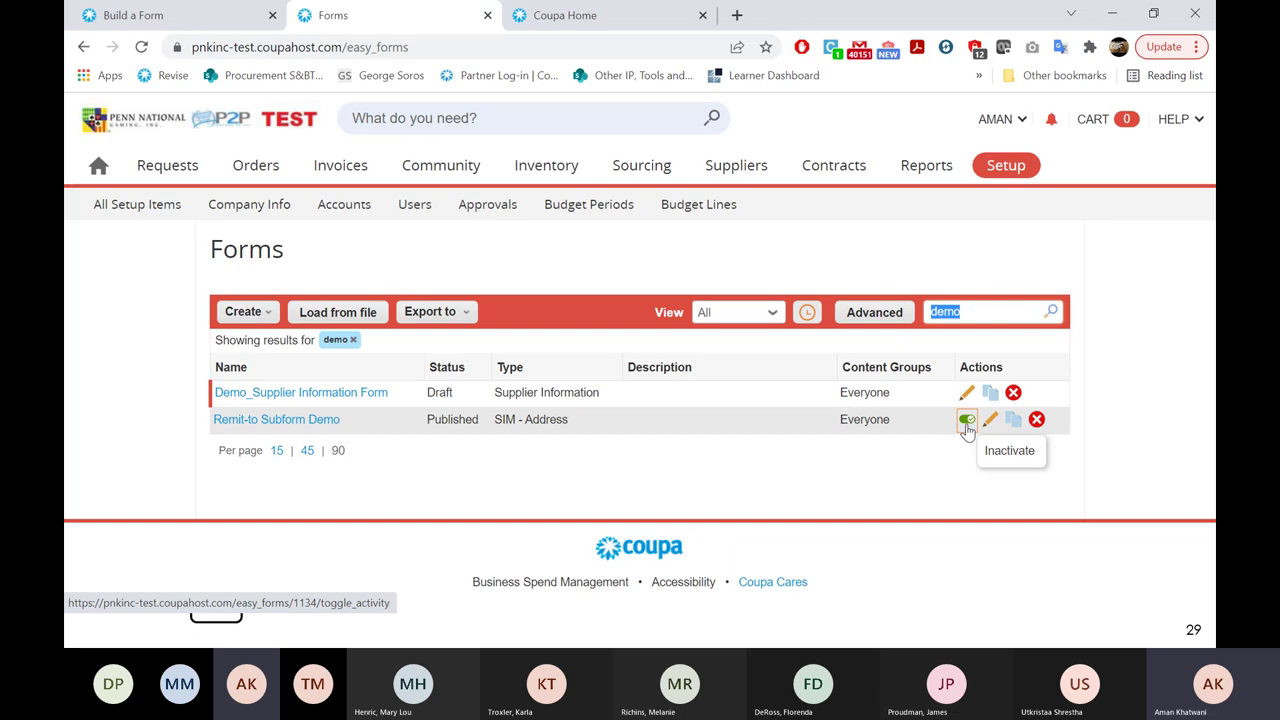
left_click(1017, 428)
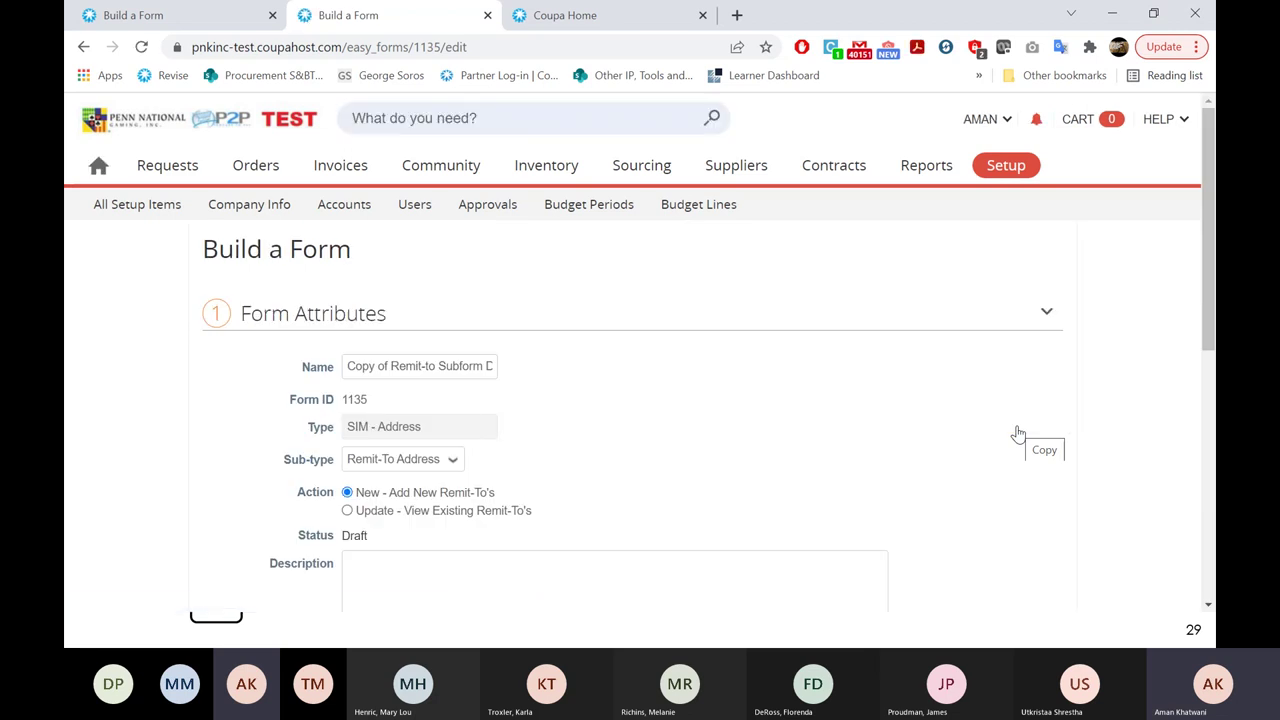
Examine the copied form's attributes, questionnaire and list of fields available to add, then cancel editing the copy.
scroll(673, 470, "down", 4)
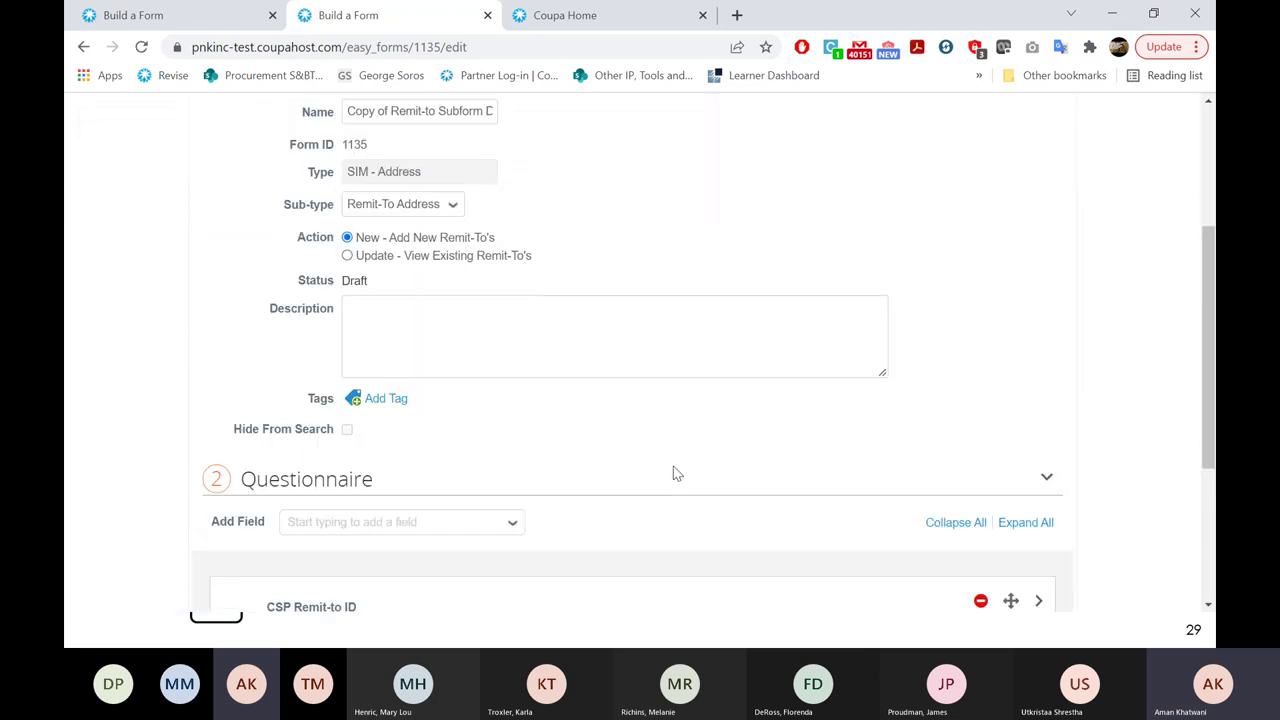
scroll(673, 473, "down", 1)
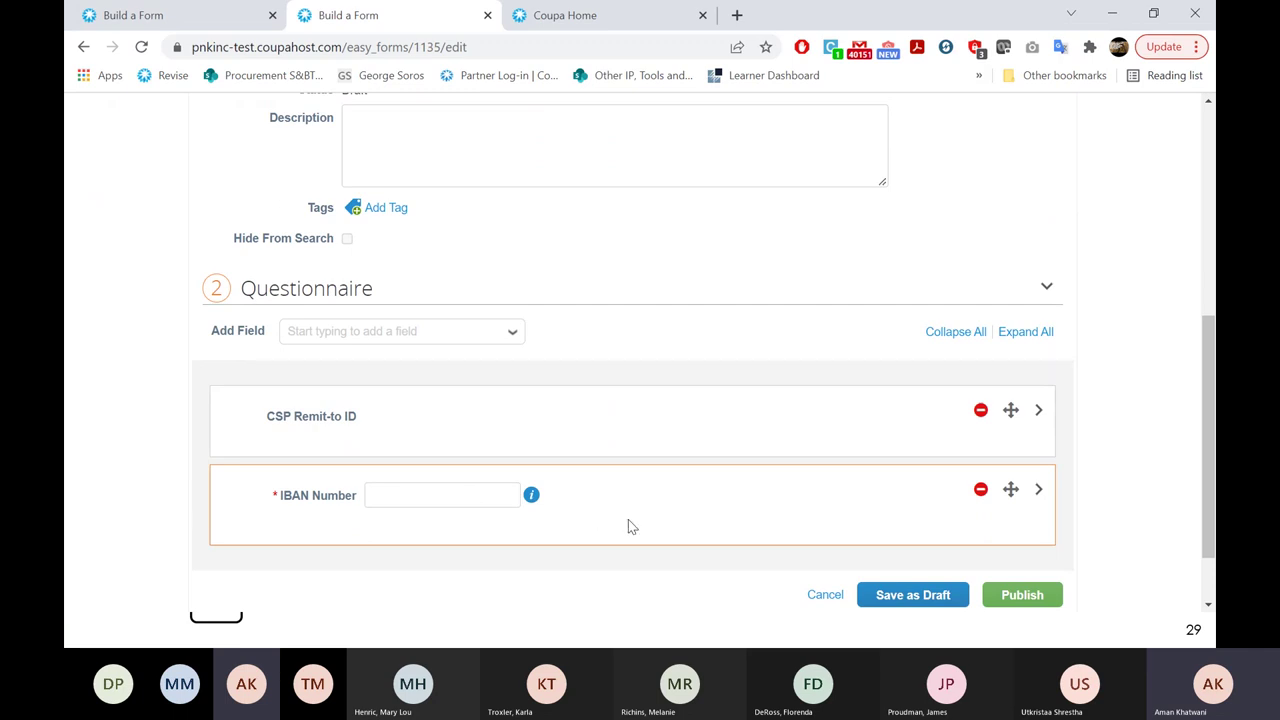
left_click(496, 341)
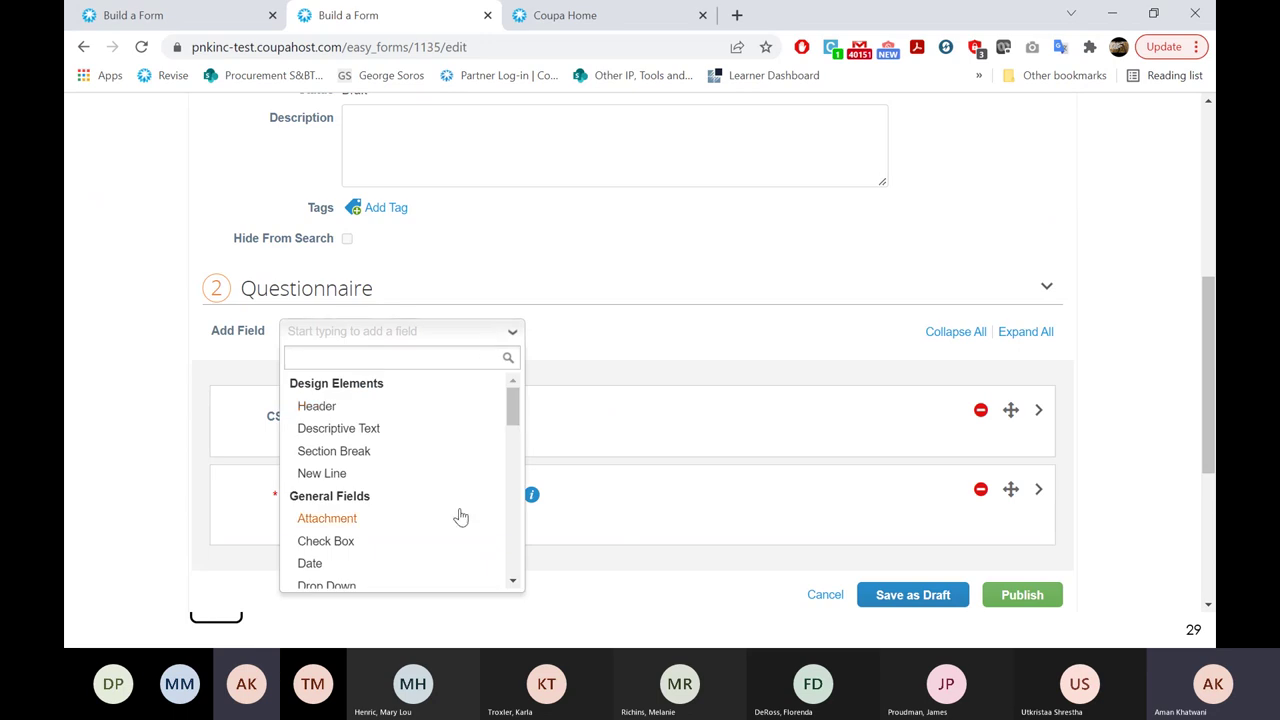
scroll(465, 505, "down", 2)
scroll(480, 482, "down", 2)
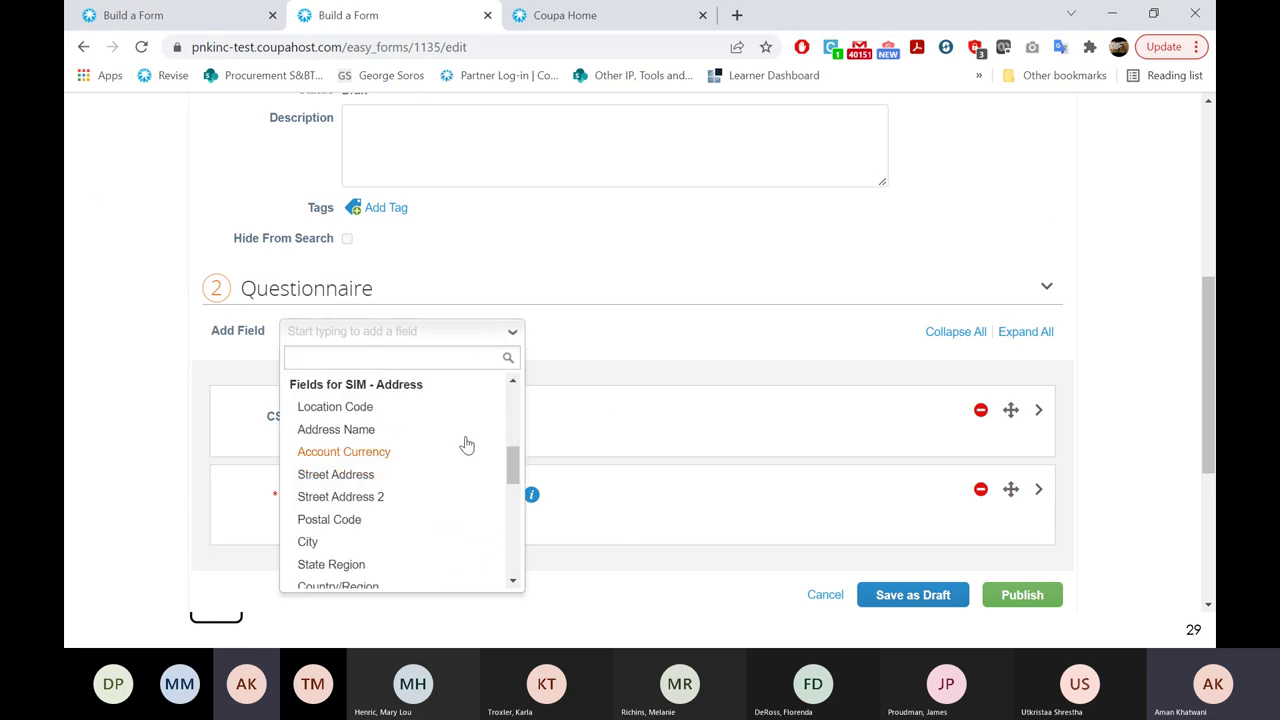
scroll(466, 443, "down", 3)
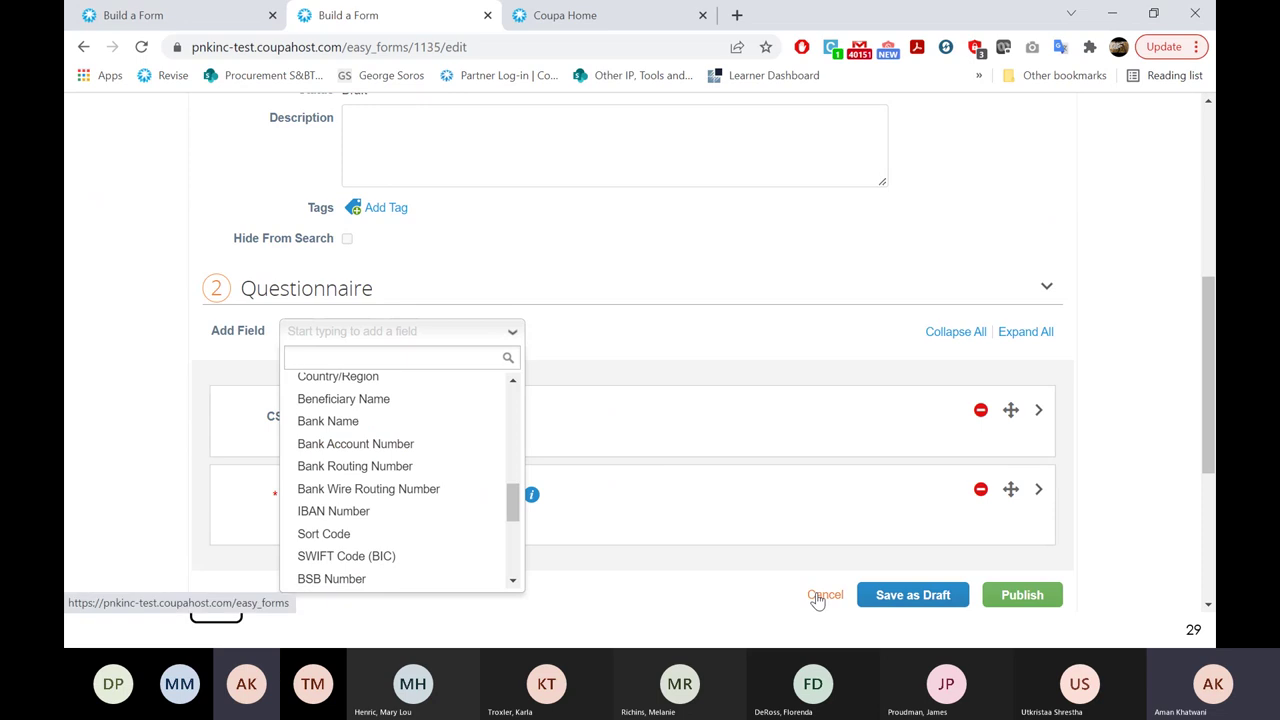
right_click(708, 590)
left_click(660, 615)
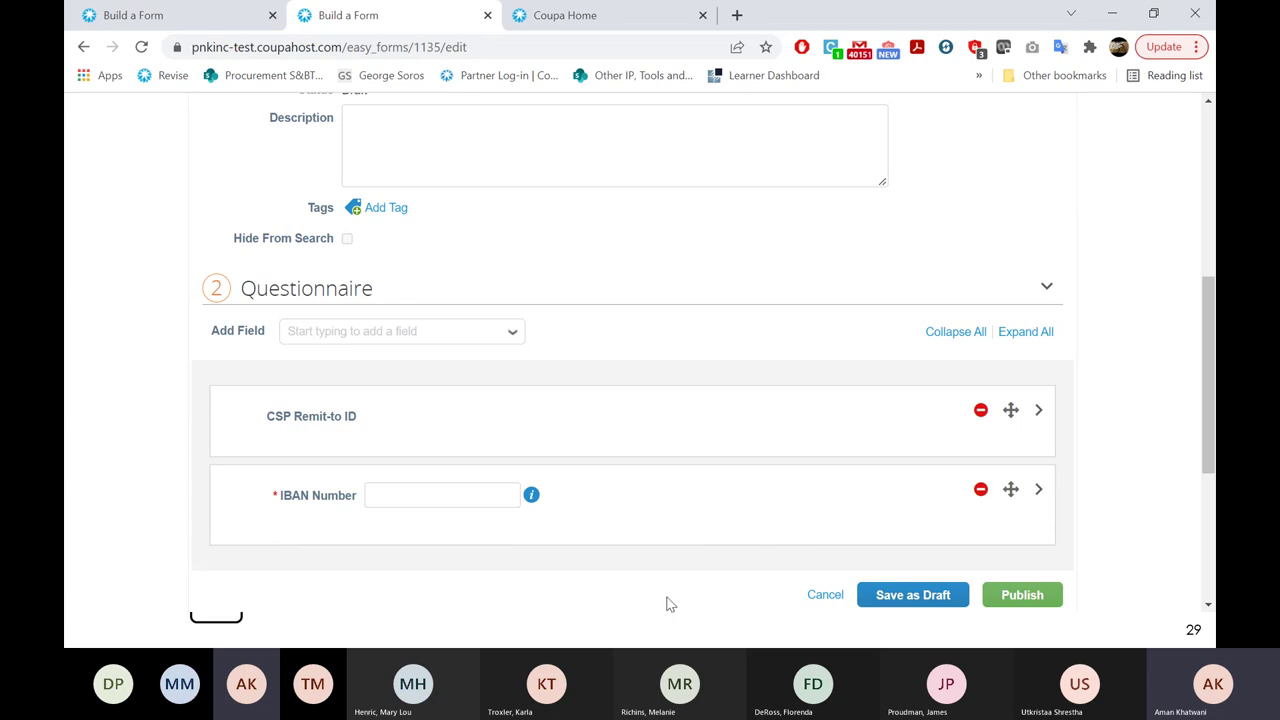
left_click(832, 603)
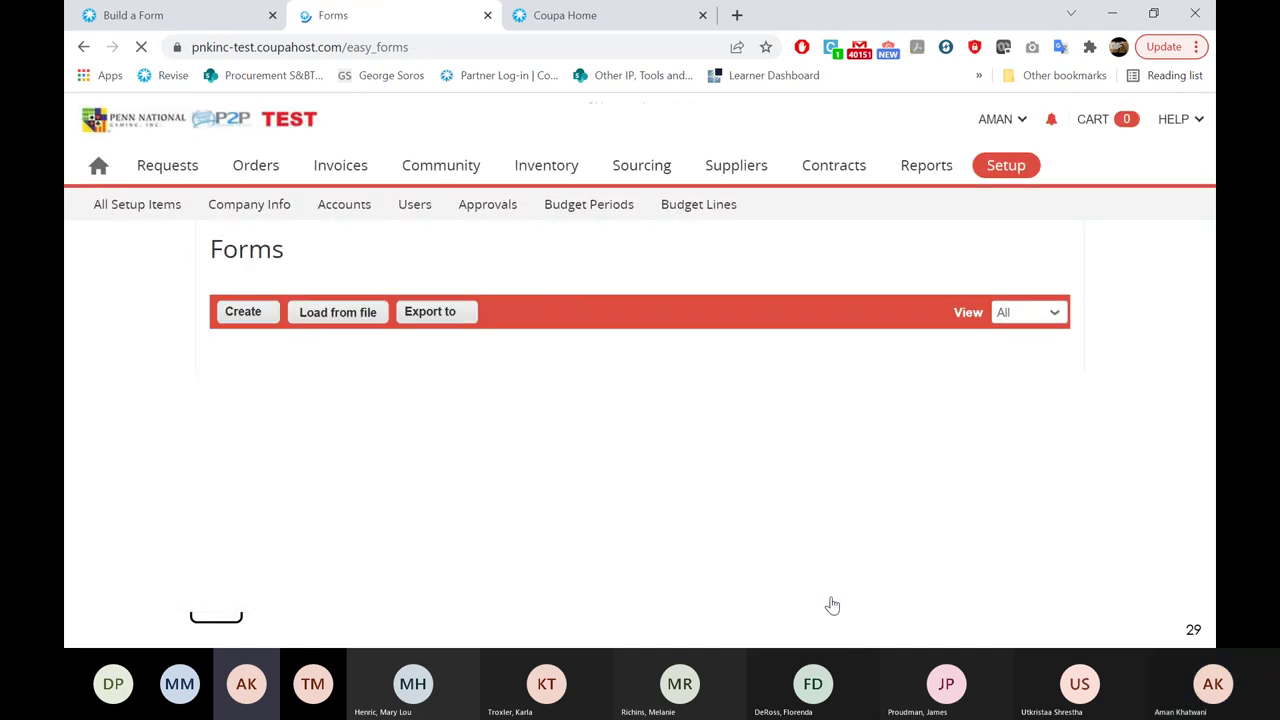
Switch to the slide presentation and advance past Step 11 to the Agenda slide highlighting Custom Fields.
key("alt+Tab")
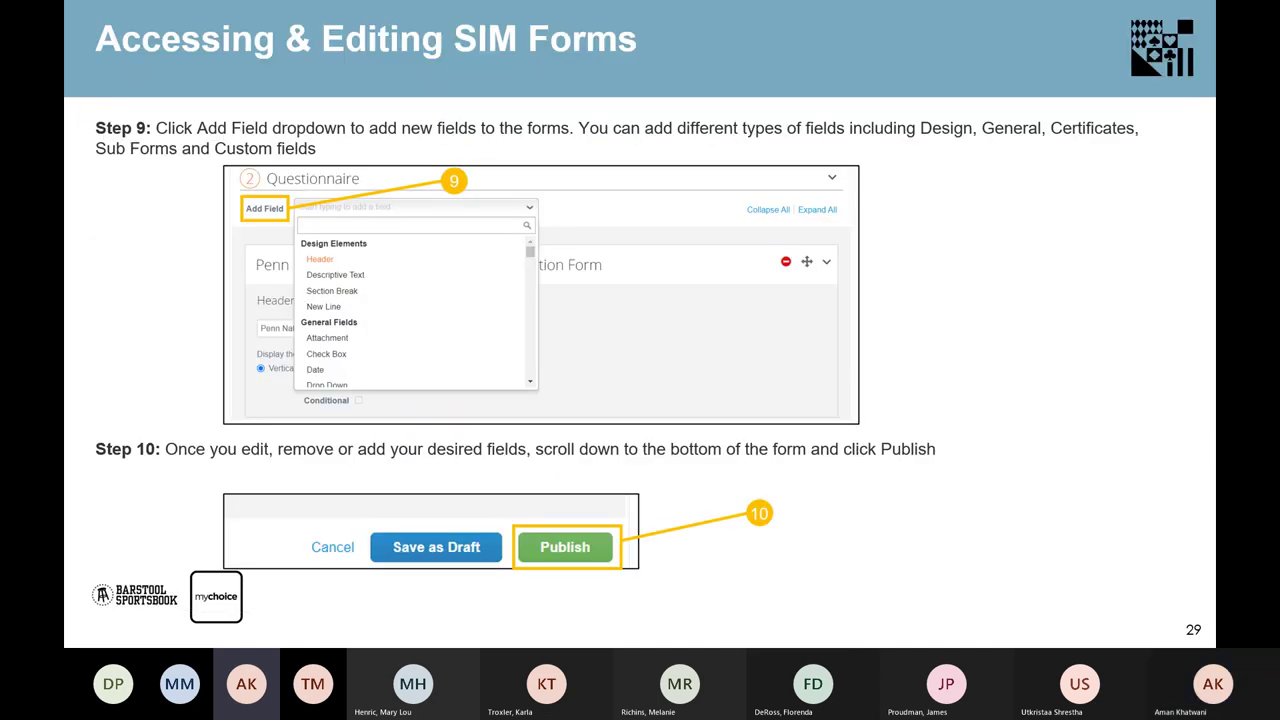
key("Right")
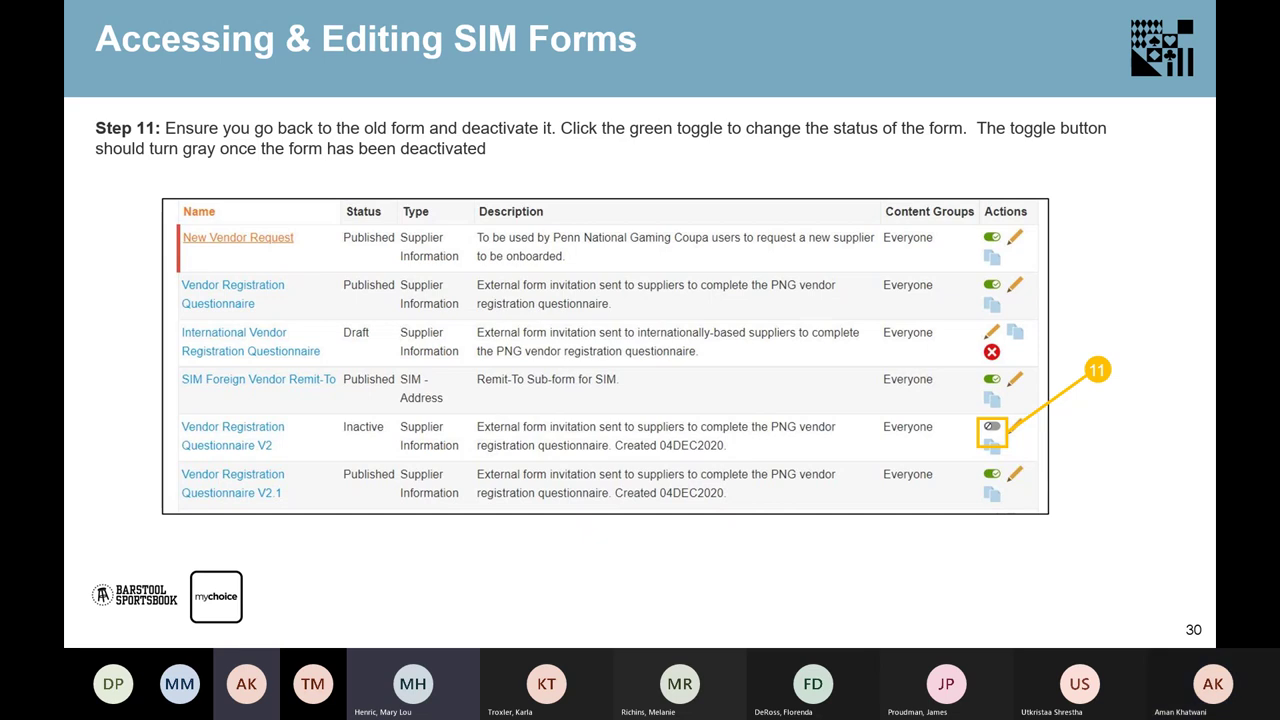
key("Right")
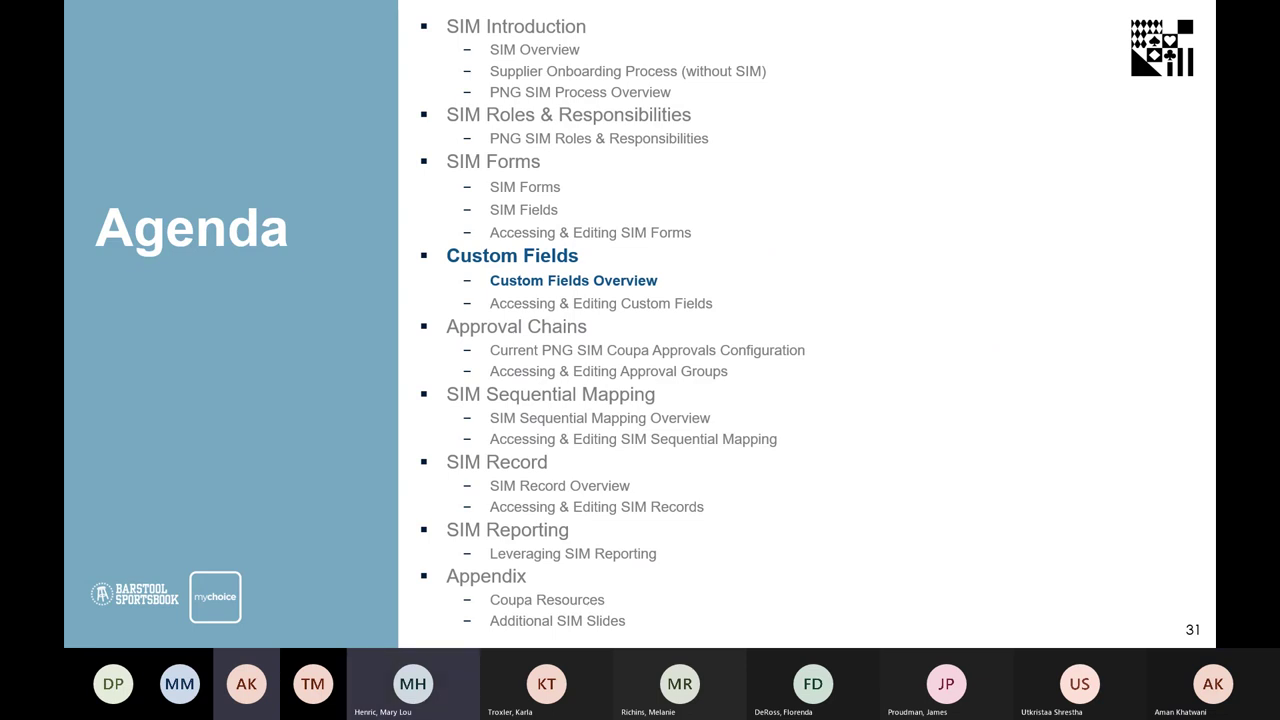
Switch back to Coupa and search the forms list for "3.1".
key("alt+Tab")
left_click(980, 312)
key("ctrl+a")
type("3.21")
key("BackSpace")
key("BackSpace")
type("1")
key("Return")
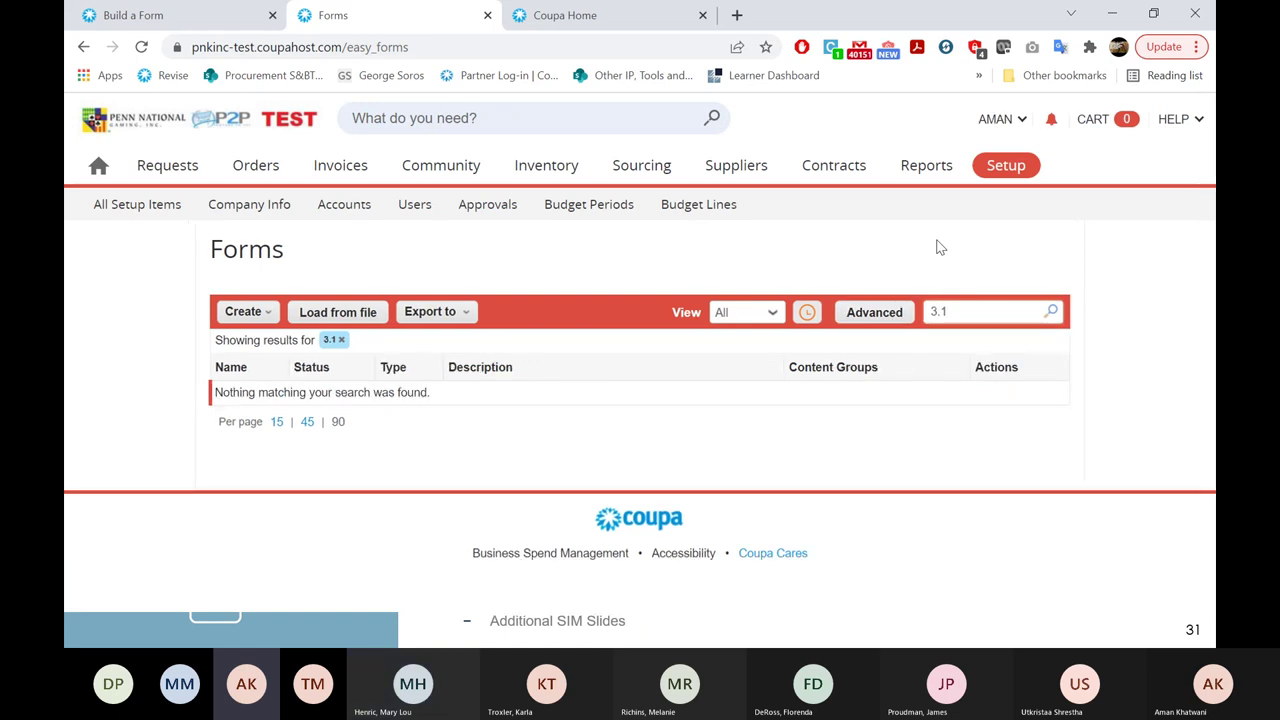
Clear the forms search to list all forms, and open the Suppliers page in a new browser tab.
left_click(978, 316)
key("ctrl+a")
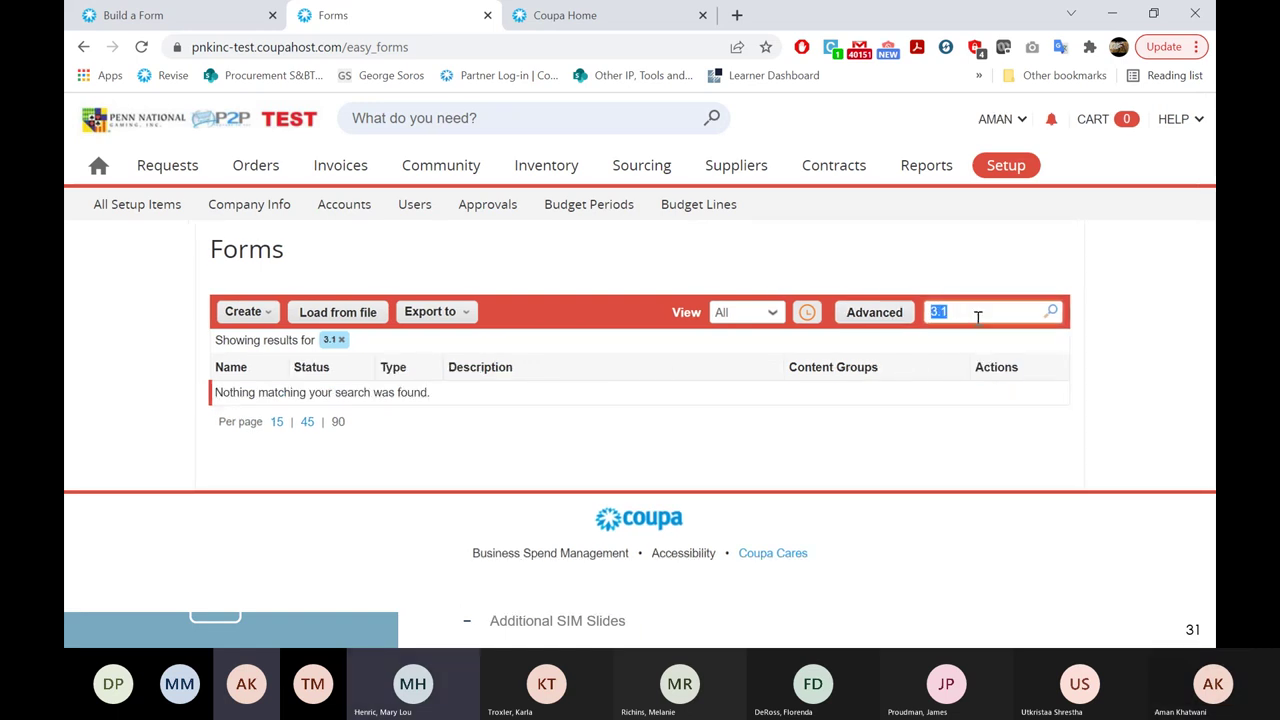
key("BackSpace")
key("Return")
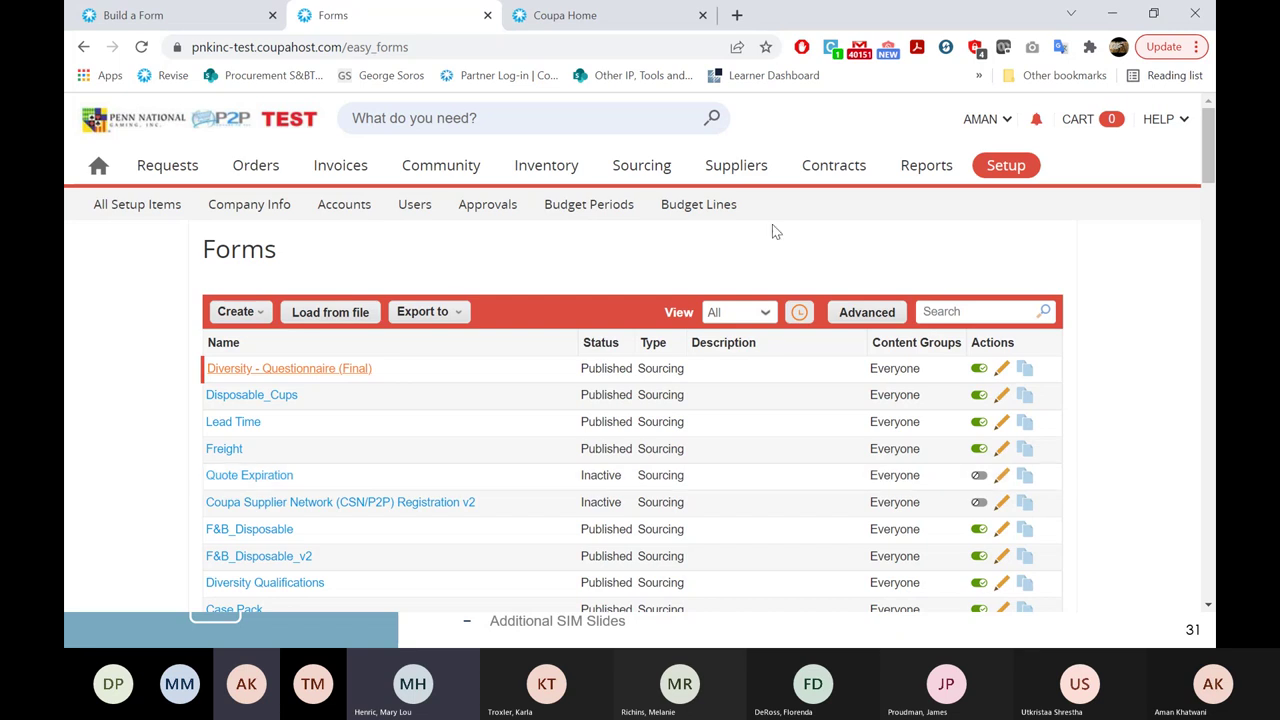
left_click(738, 170, "ctrl")
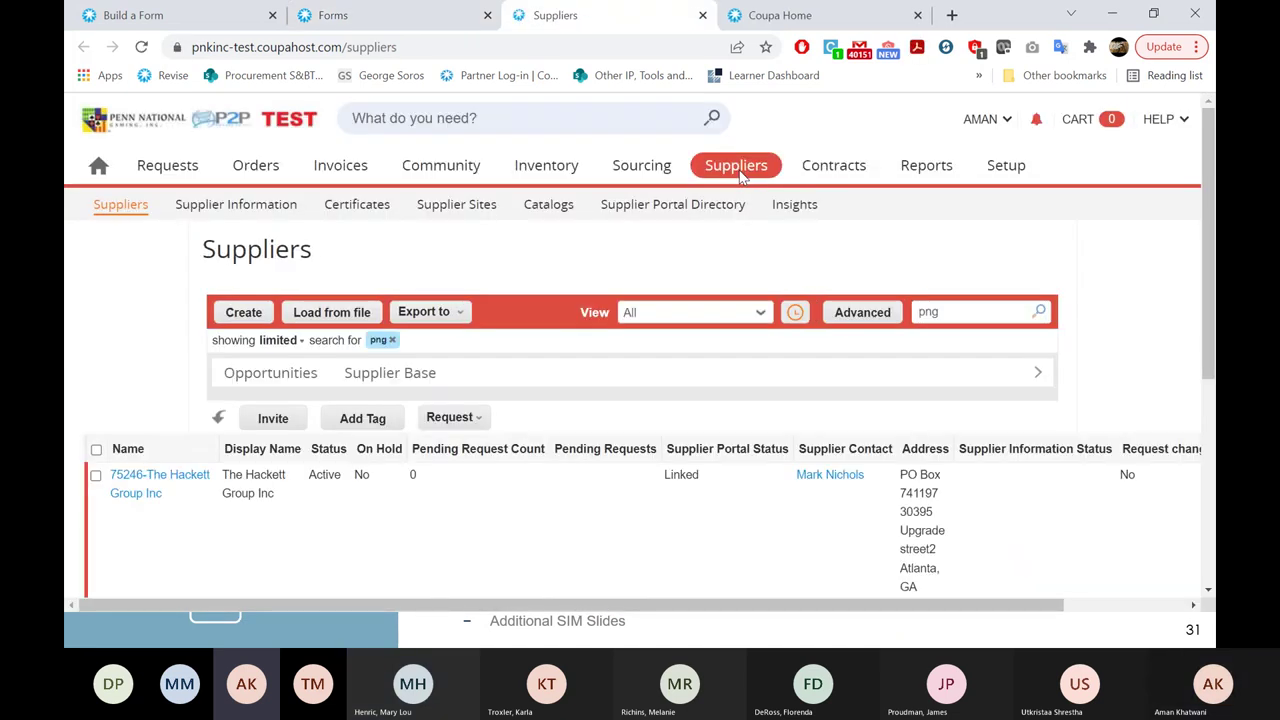
Select PNG_theScore_Test Supplier 1 in the suppliers list and open a Request Info message for it.
scroll(741, 175, "down", 5)
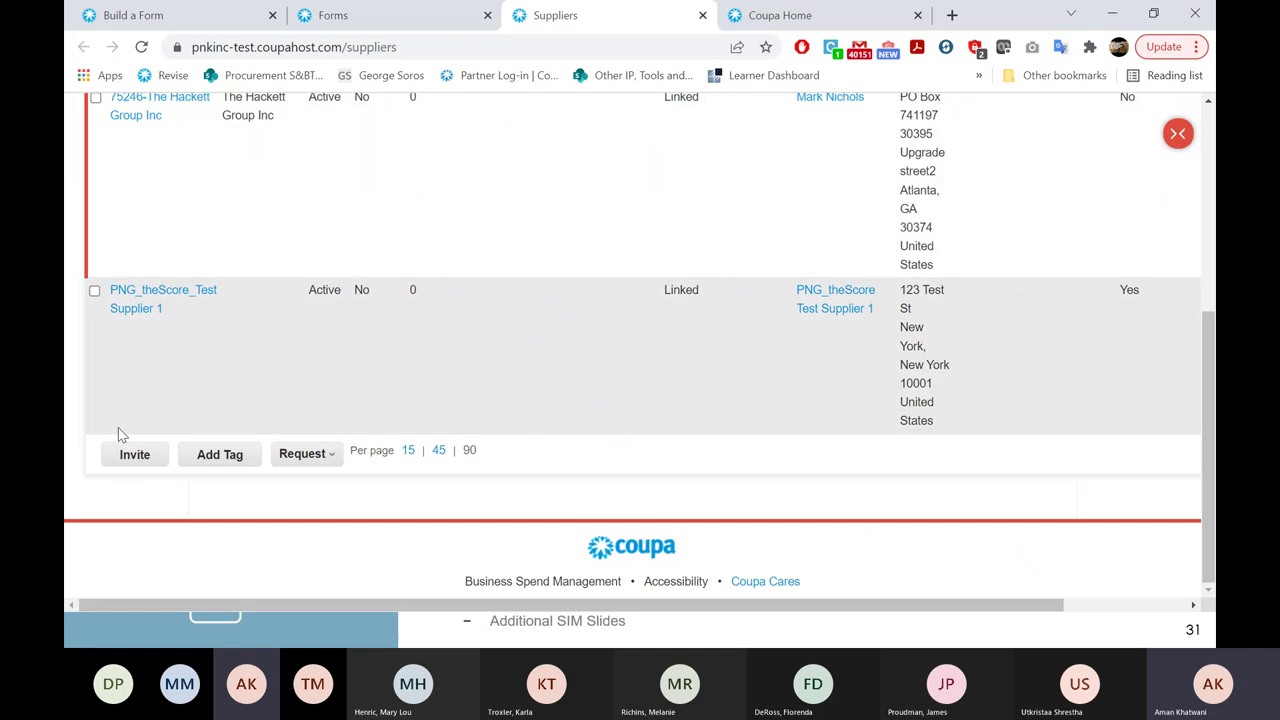
left_click(310, 456)
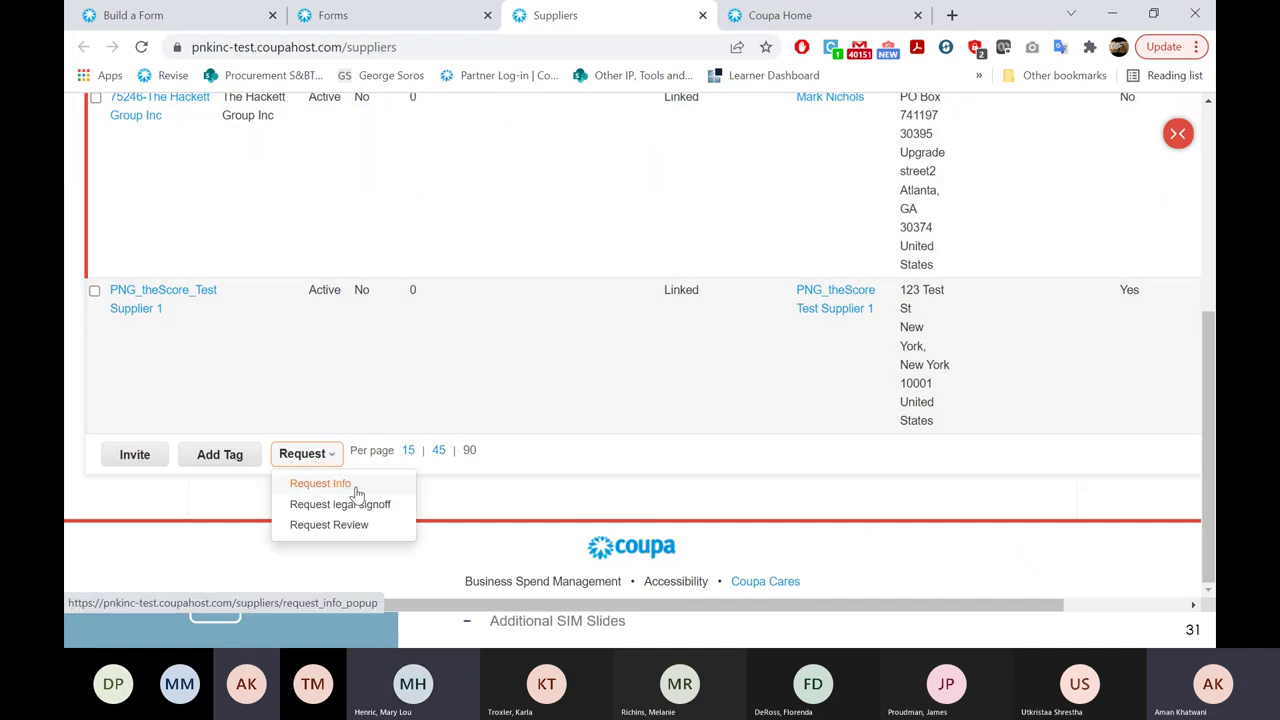
scroll(423, 346, "up", 1)
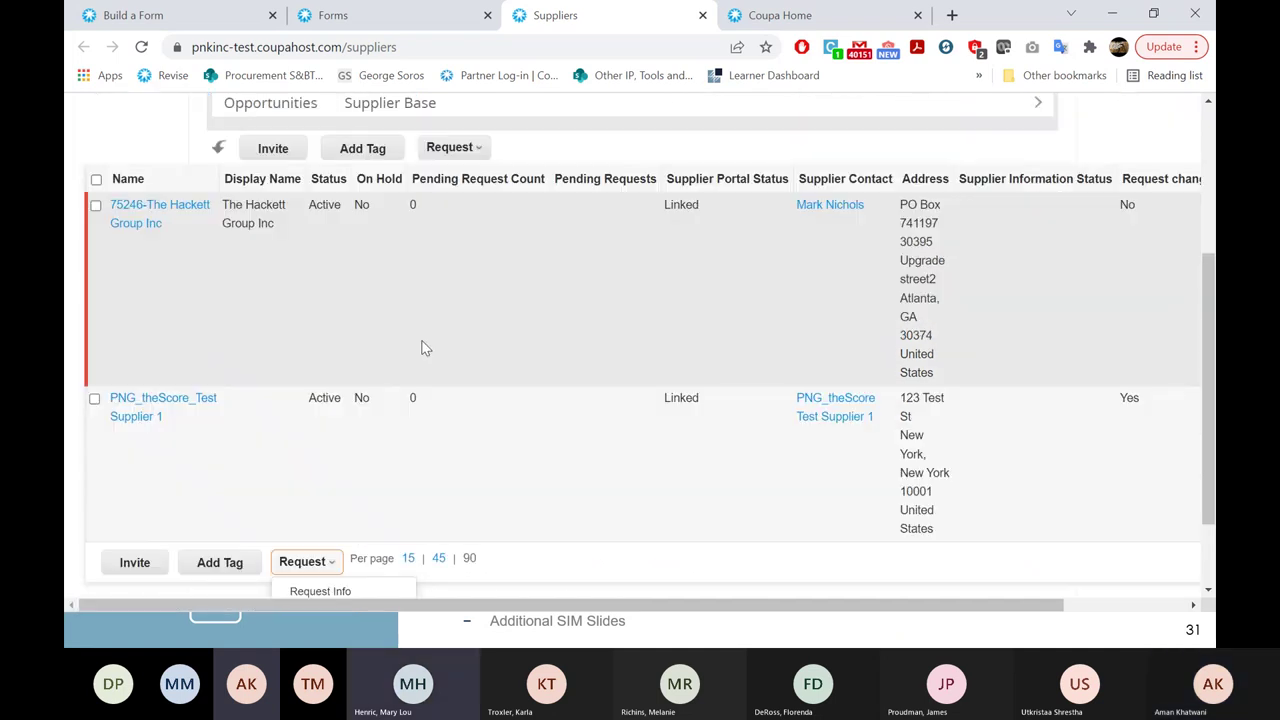
left_click(95, 399)
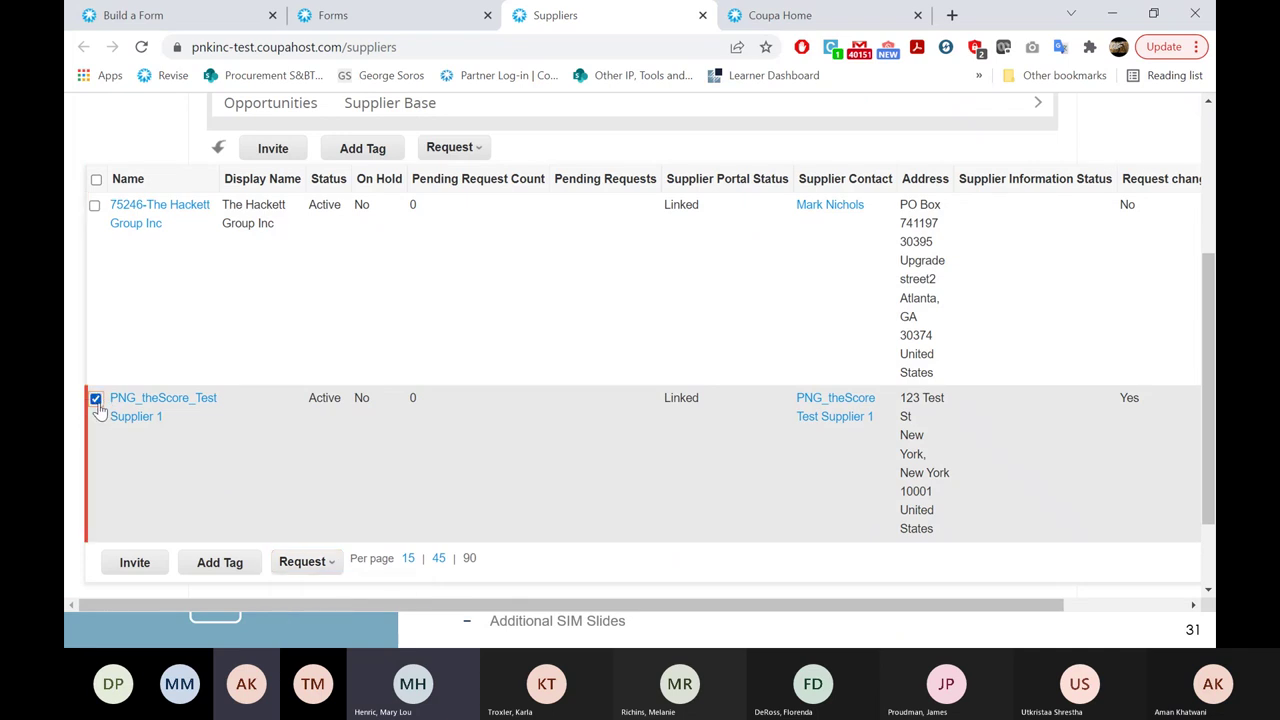
left_click(305, 561)
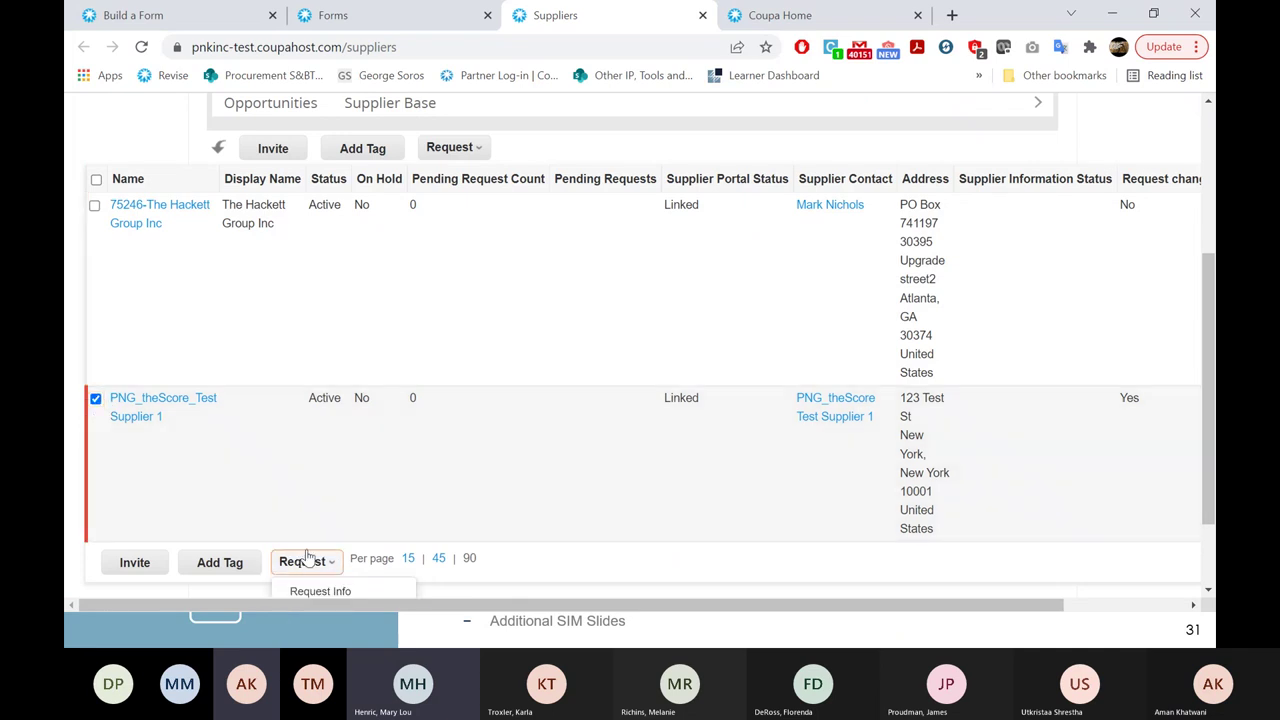
scroll(320, 550, "down", 1)
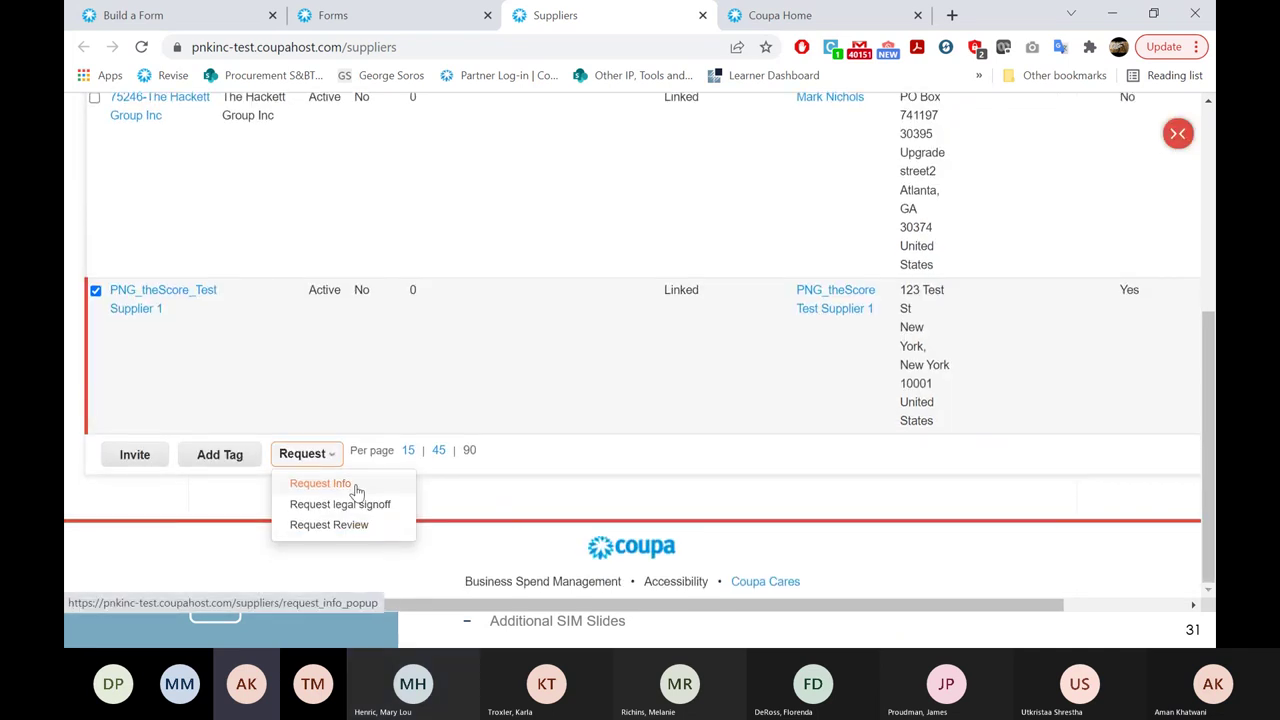
left_click(321, 483)
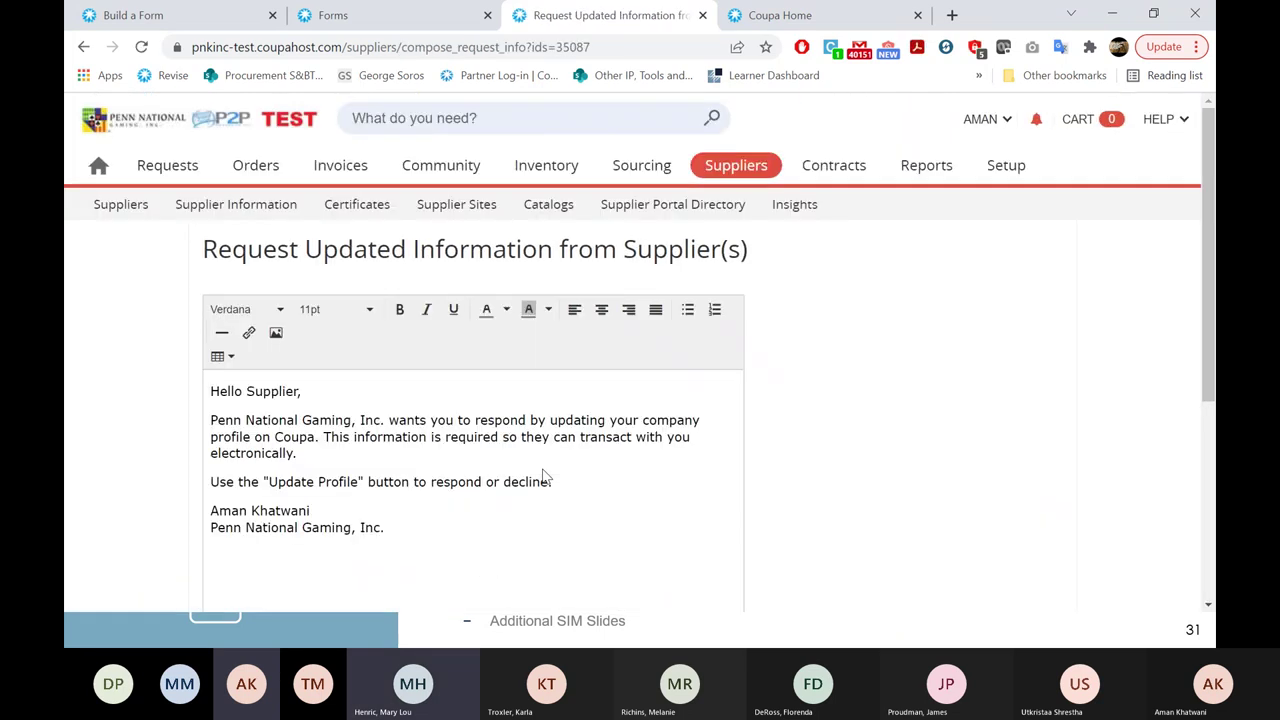
View the supplier information forms available for the request, then go back to the suppliers list without sending it.
scroll(543, 473, "down", 4)
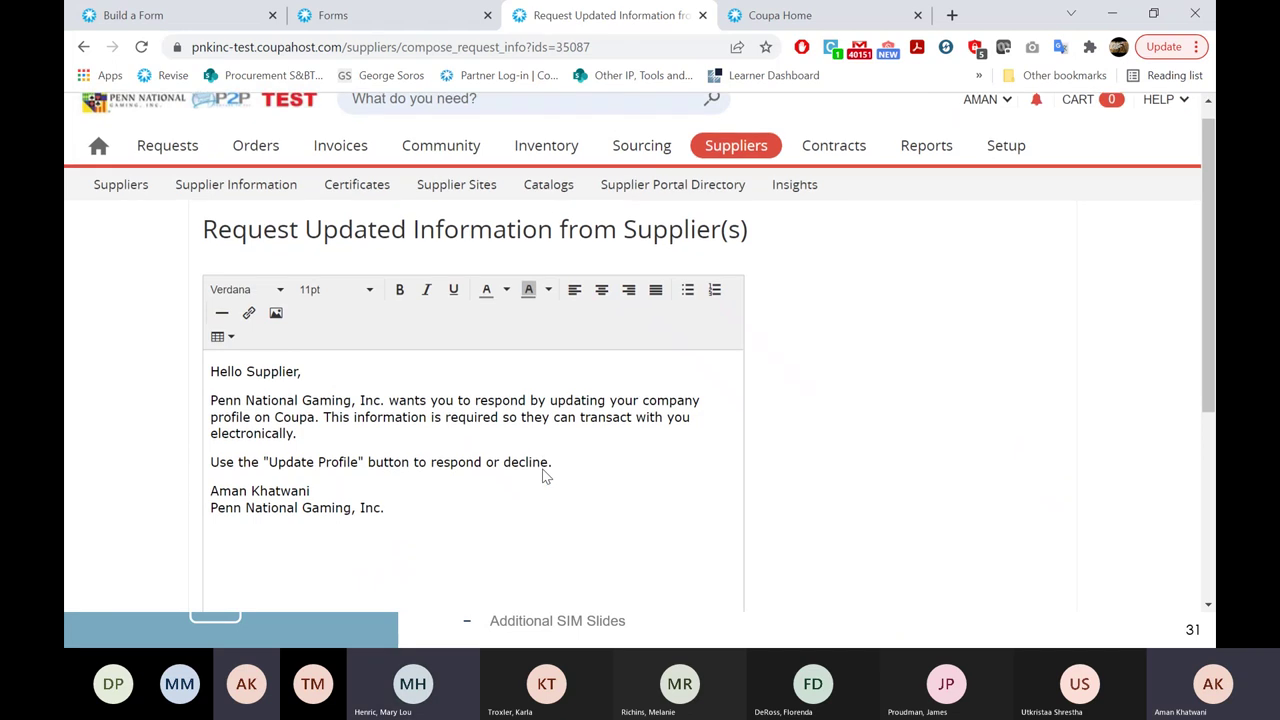
left_click(535, 450)
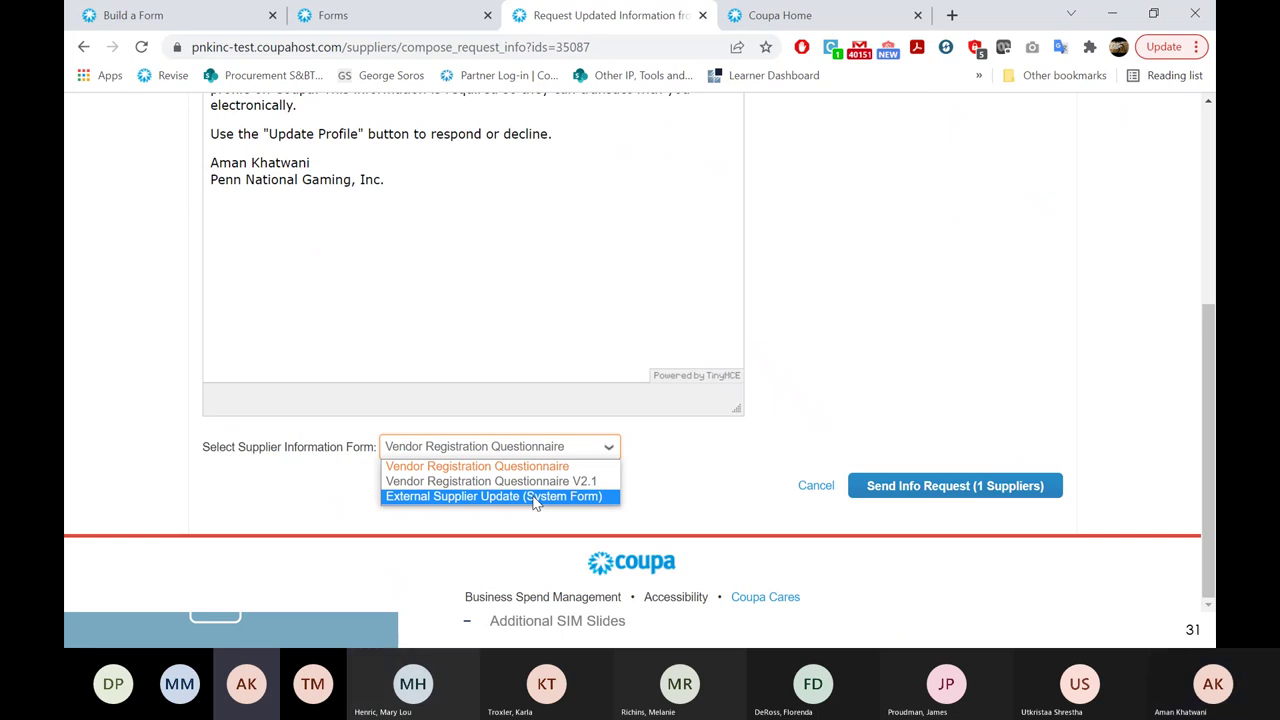
left_click(608, 430)
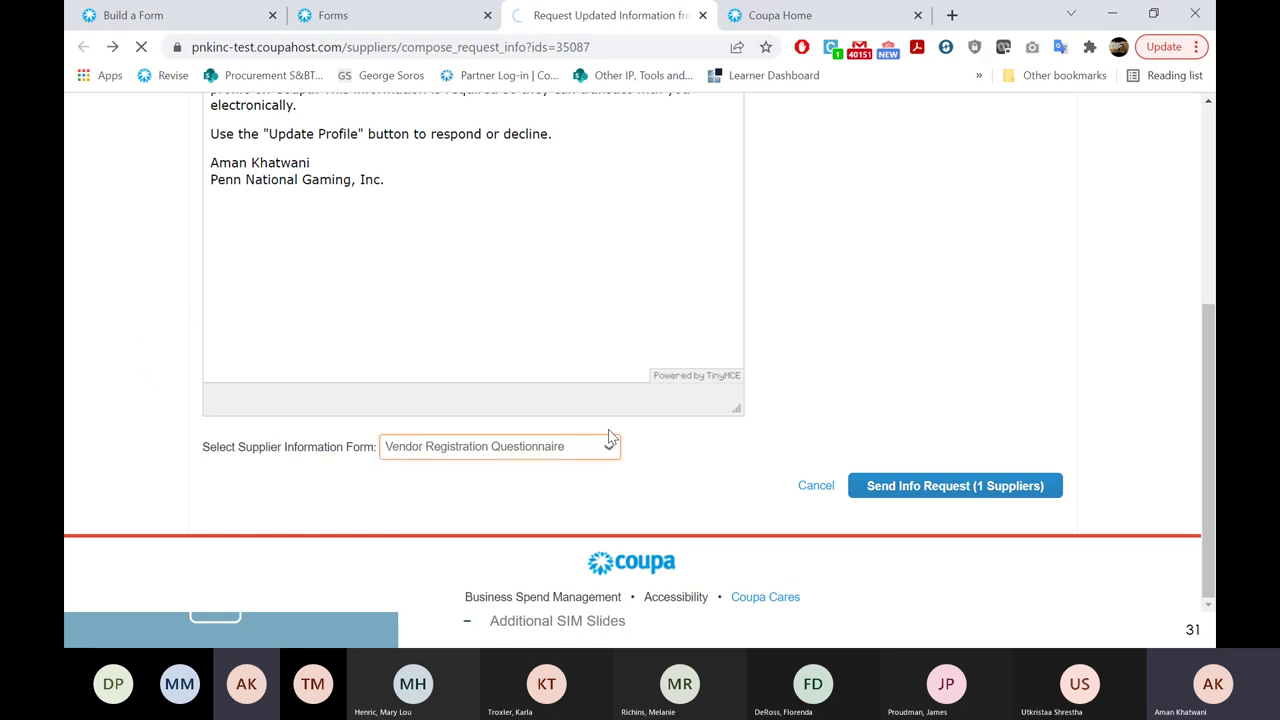
Reselect PNG_theScore_Test Supplier 1 and reopen its Request Info message.
scroll(349, 409, "down", 10)
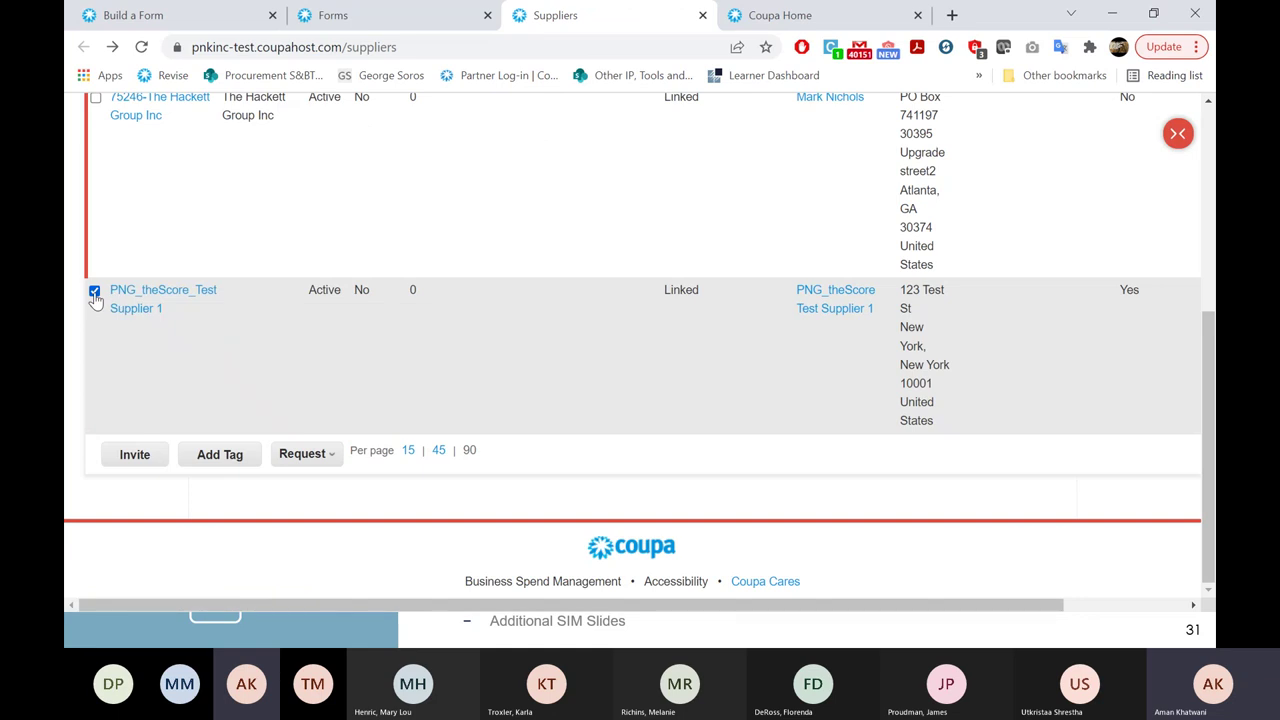
scroll(95, 298, "up", 3)
scroll(600, 250, "up", 1)
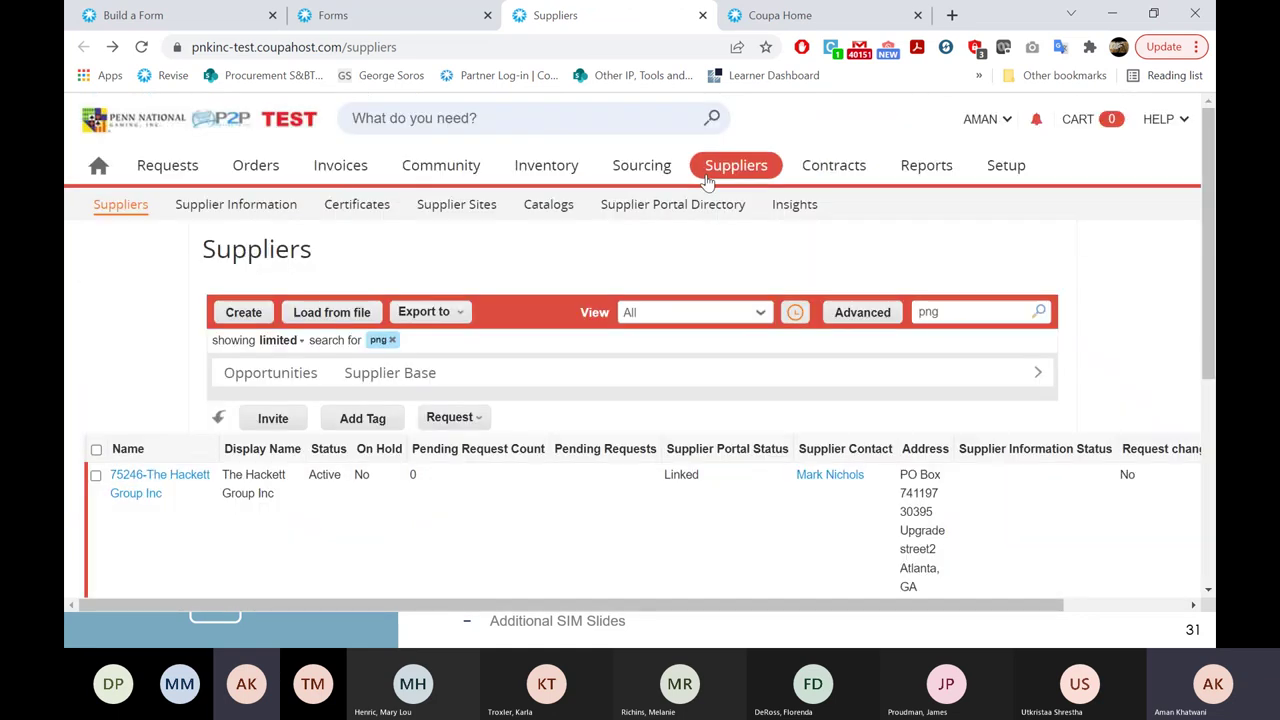
scroll(669, 372, "down", 3)
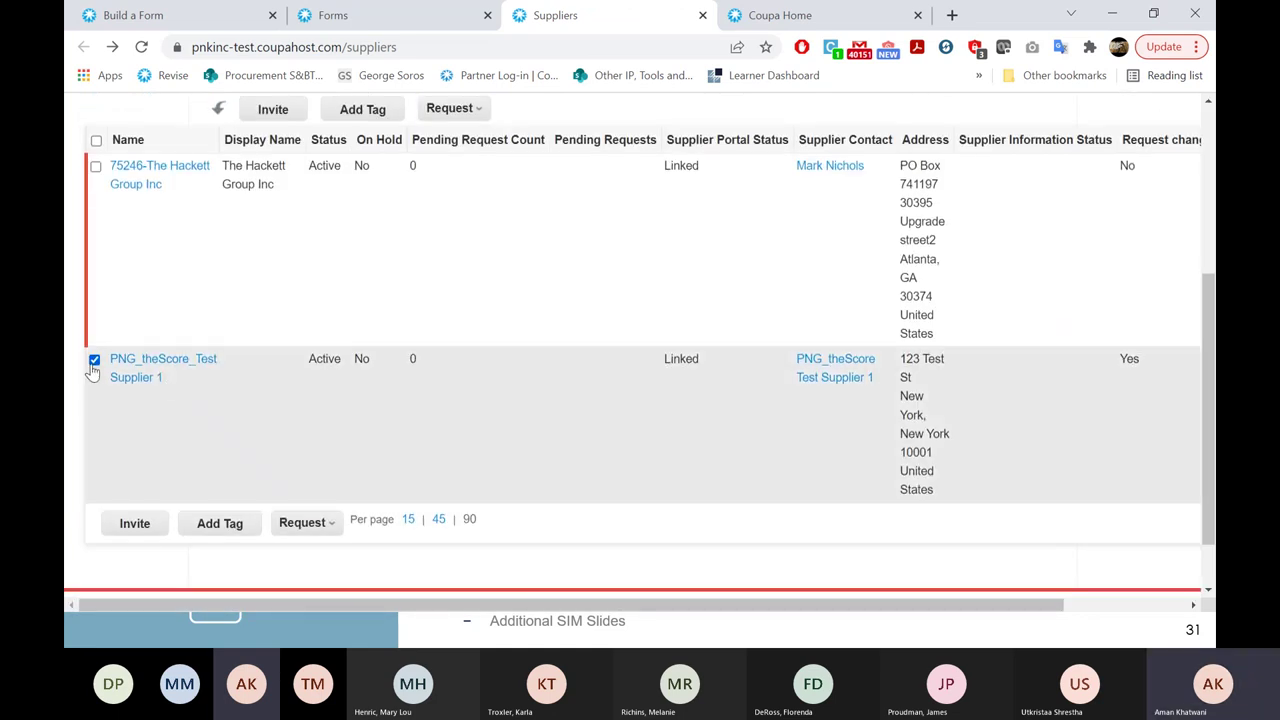
left_click(303, 522)
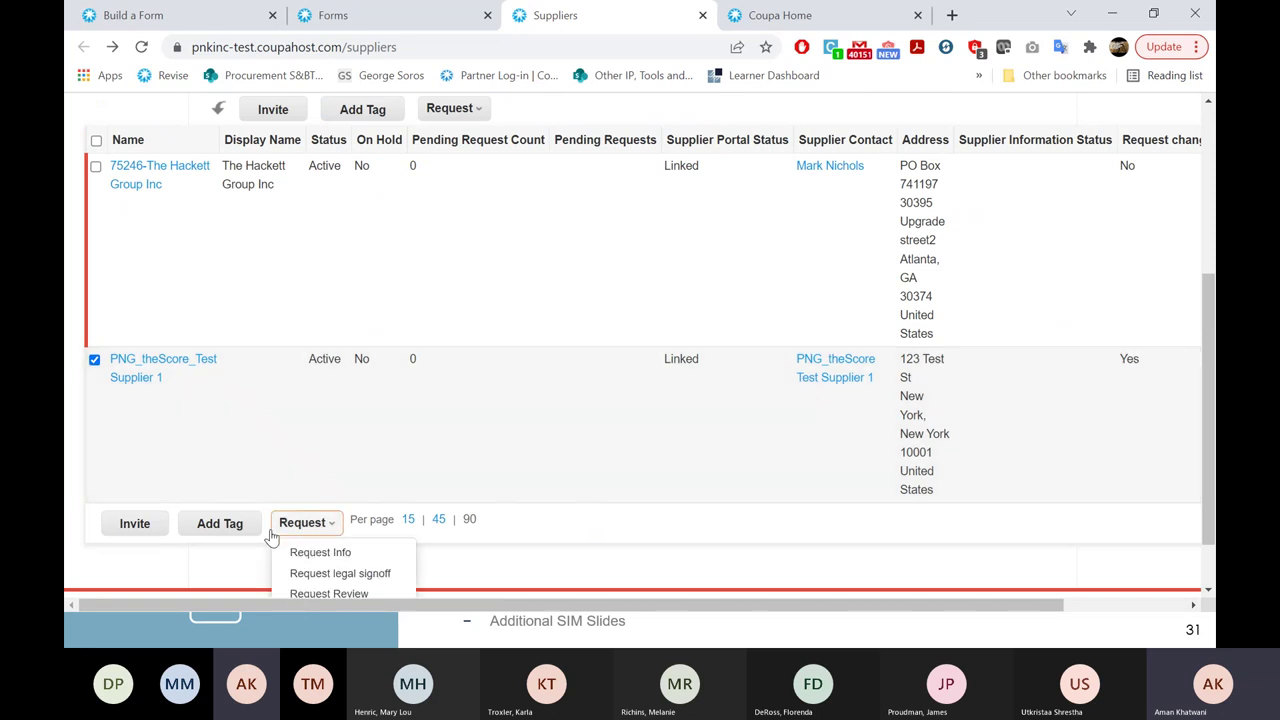
left_click(303, 554)
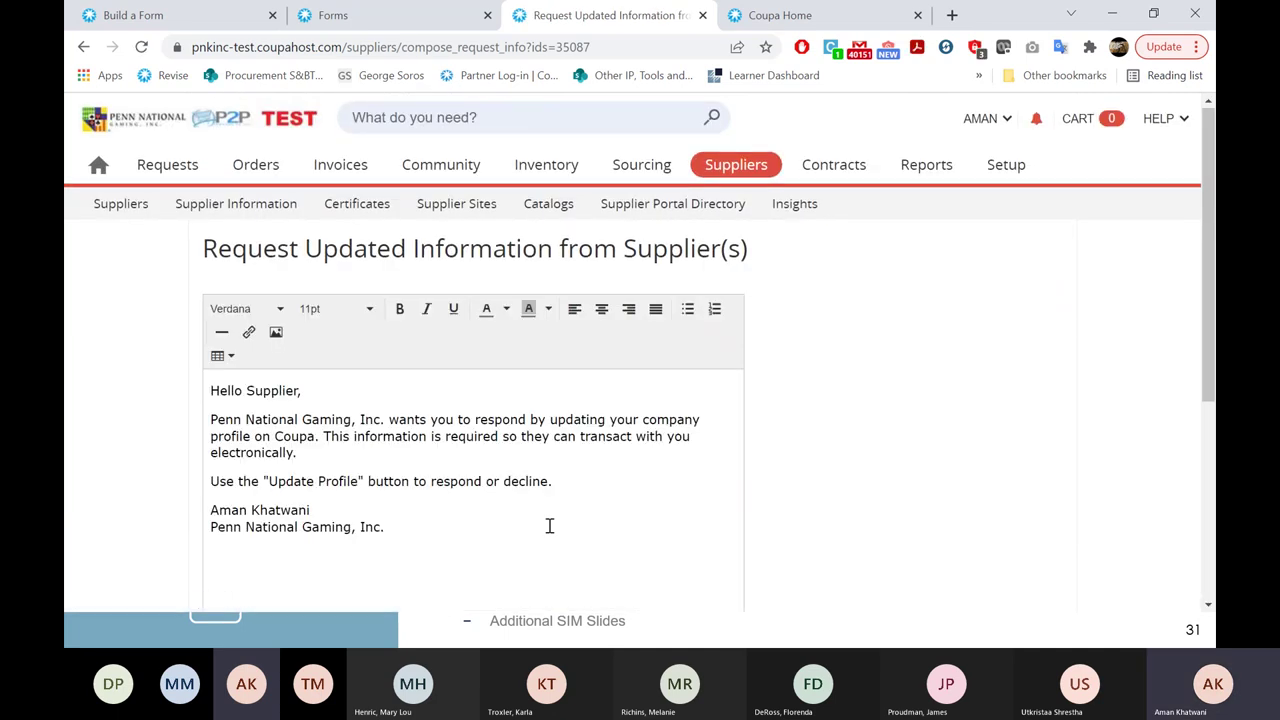
Examine the selectable supplier information forms, including Vendor Registration Questionnaire V2.1, then cancel the info request.
scroll(571, 500, "down", 1)
scroll(573, 502, "down", 3)
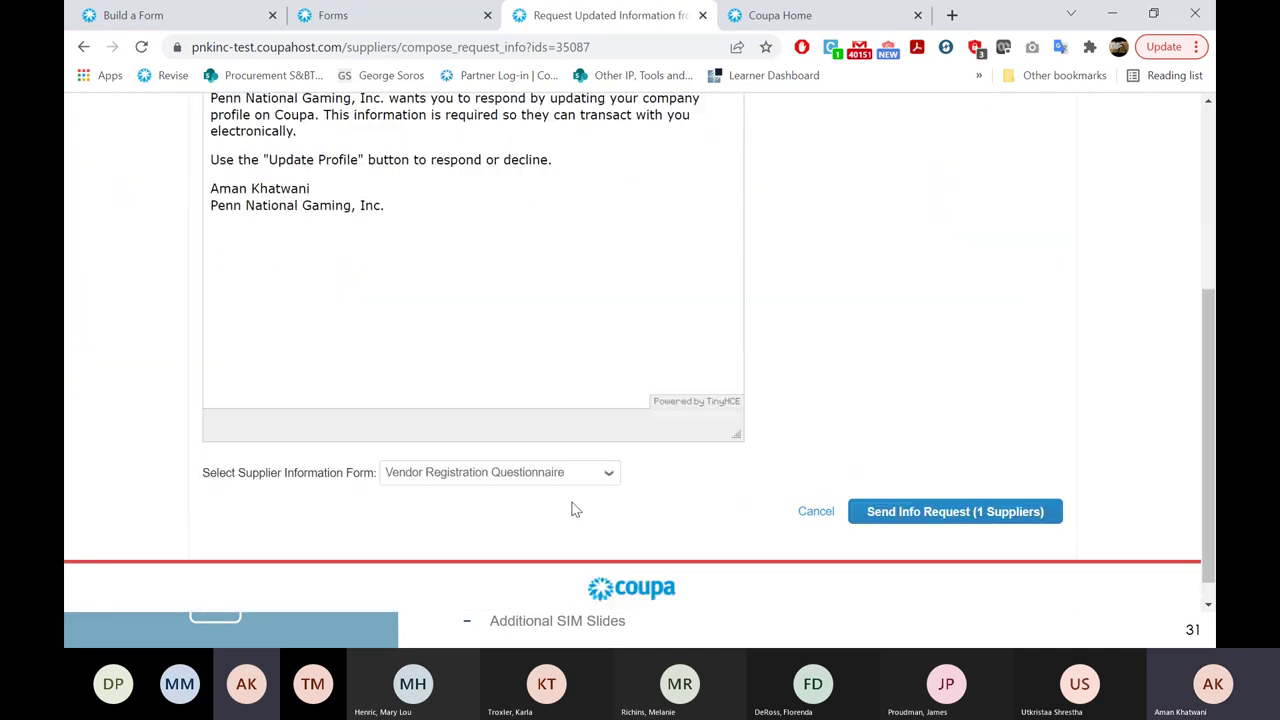
left_click(515, 448)
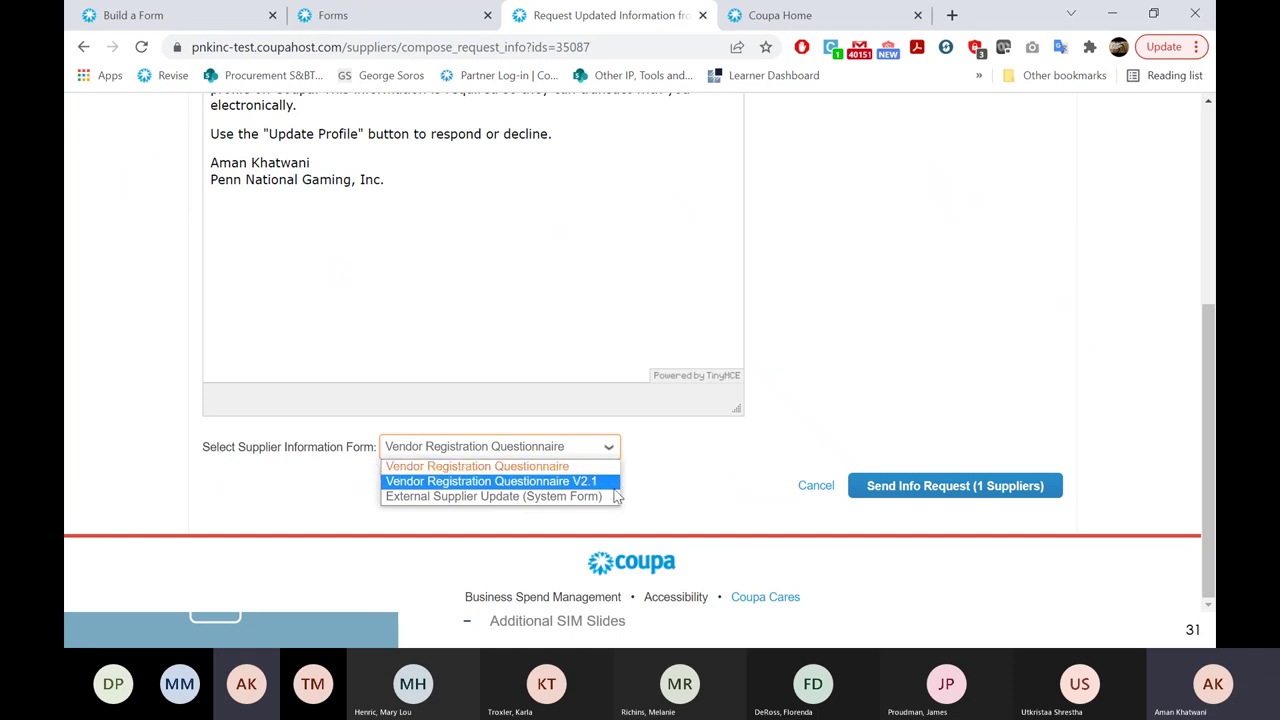
left_click(816, 486)
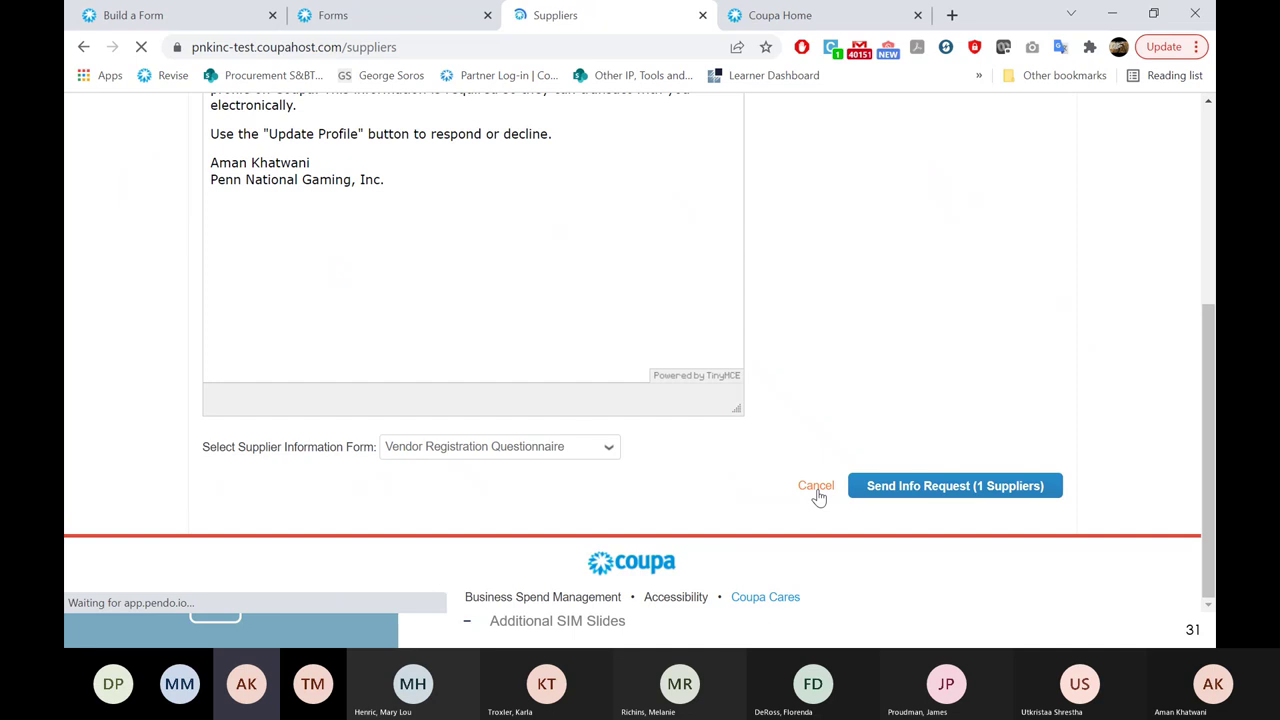
Switch to the slide presentation, show the Custom Fields slide and return to Coupa.
key("alt+Tab")
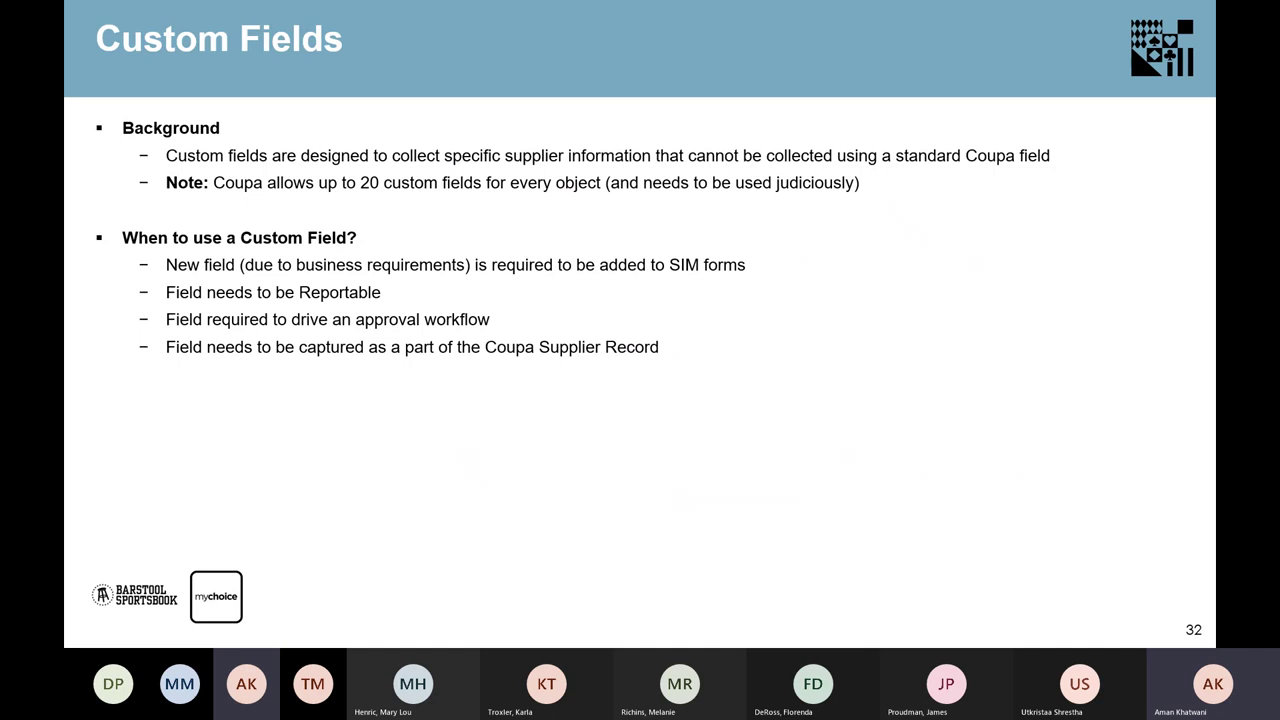
key("alt+Tab")
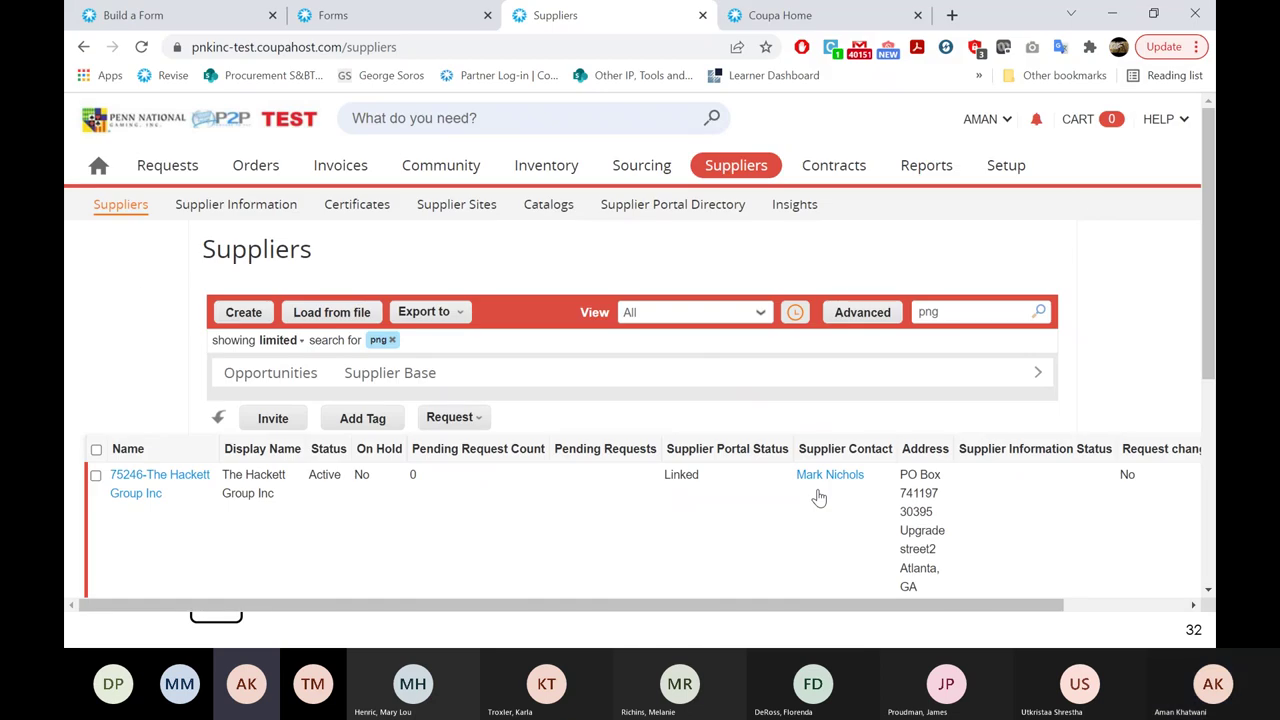
Filter the setup items by "custom" and open the company's Custom Fields page.
left_click(1005, 166)
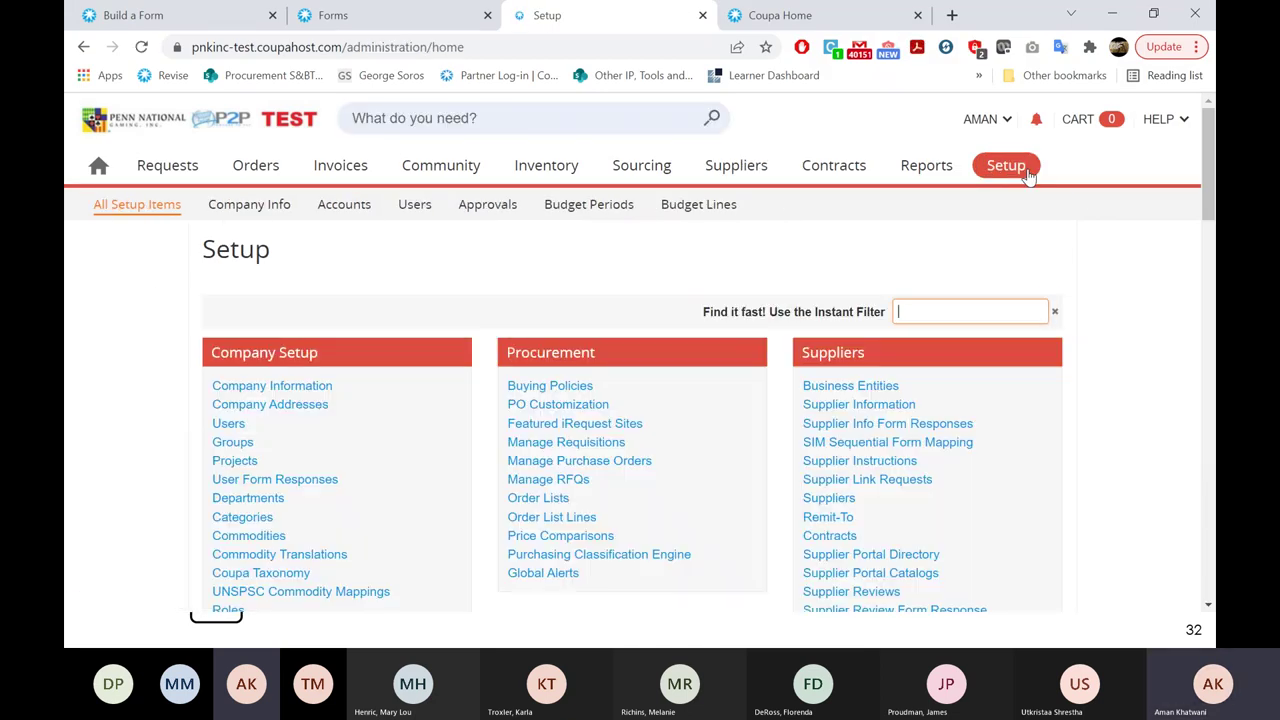
type("custom")
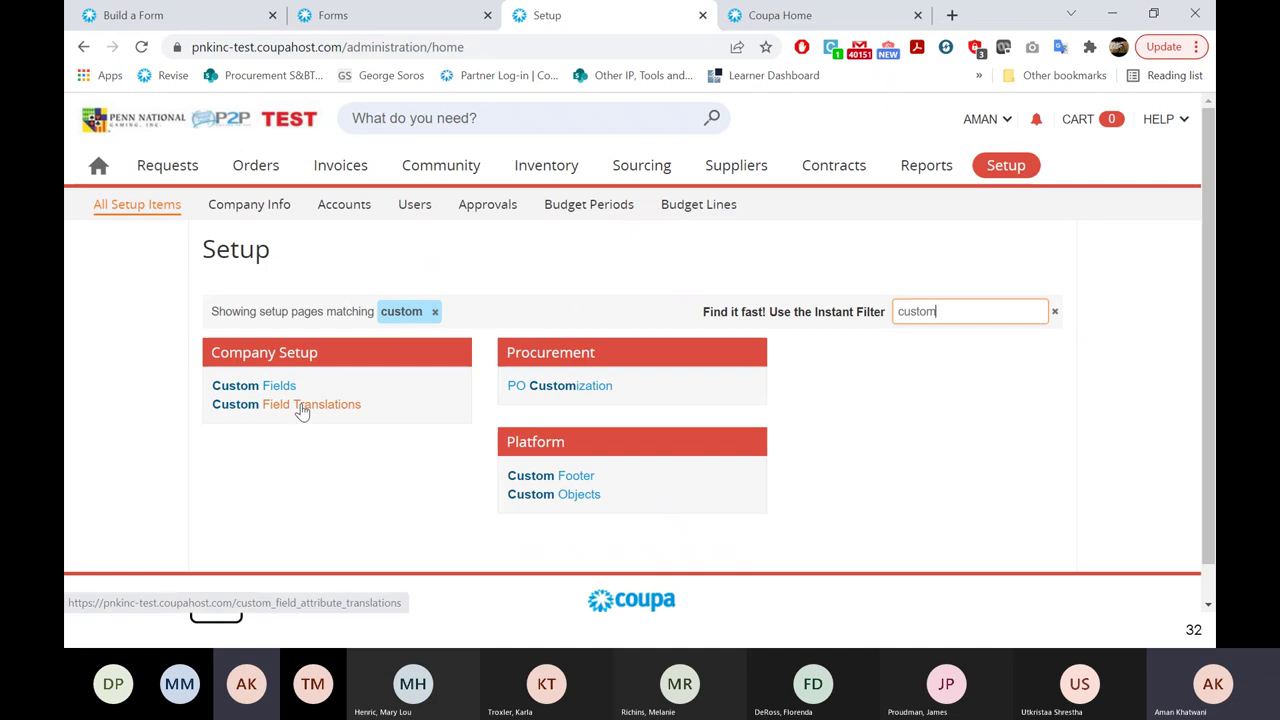
left_click(311, 392)
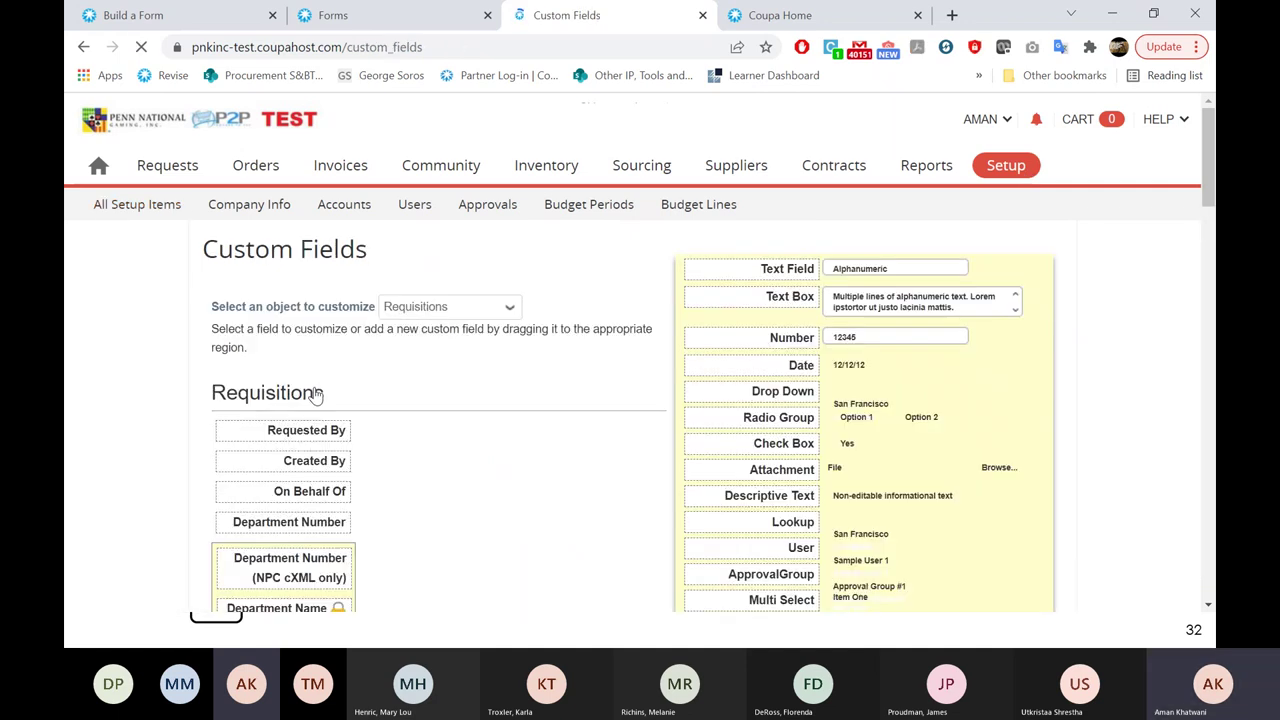
Look through the objects that can be customized and choose Supplier Information.
left_click(480, 308)
scroll(450, 200, "down", 1)
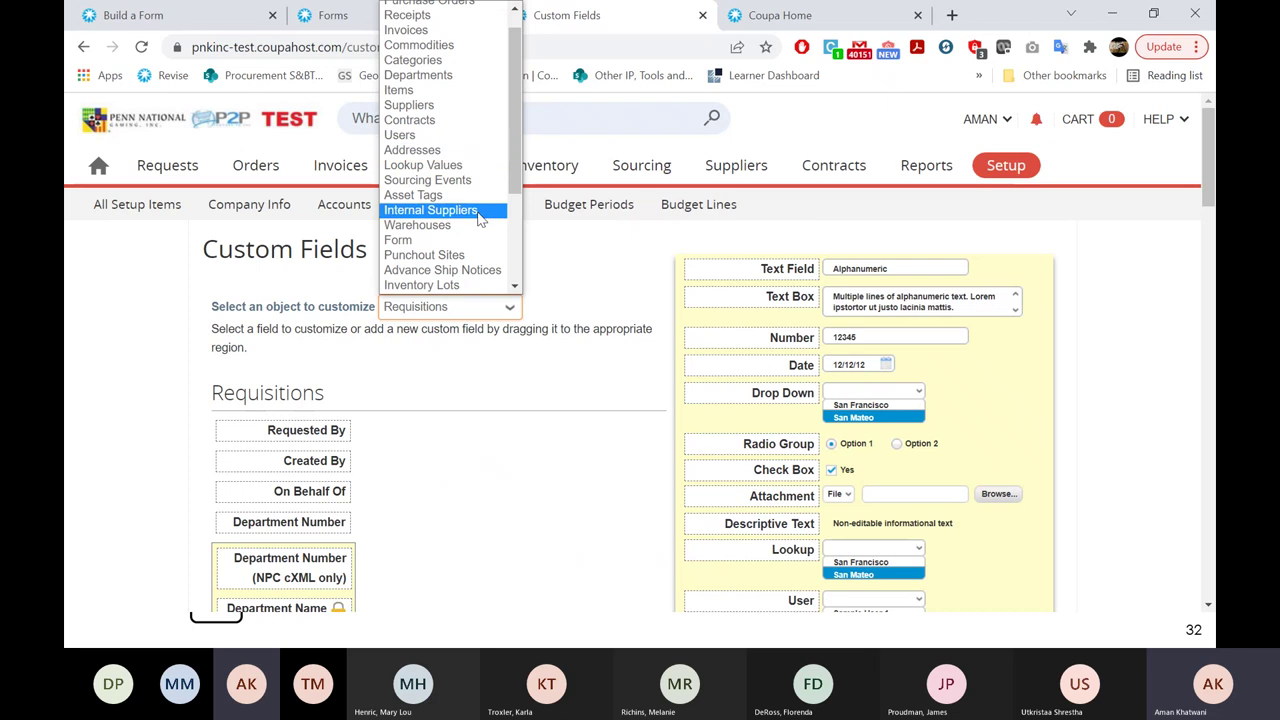
scroll(480, 218, "up", 1)
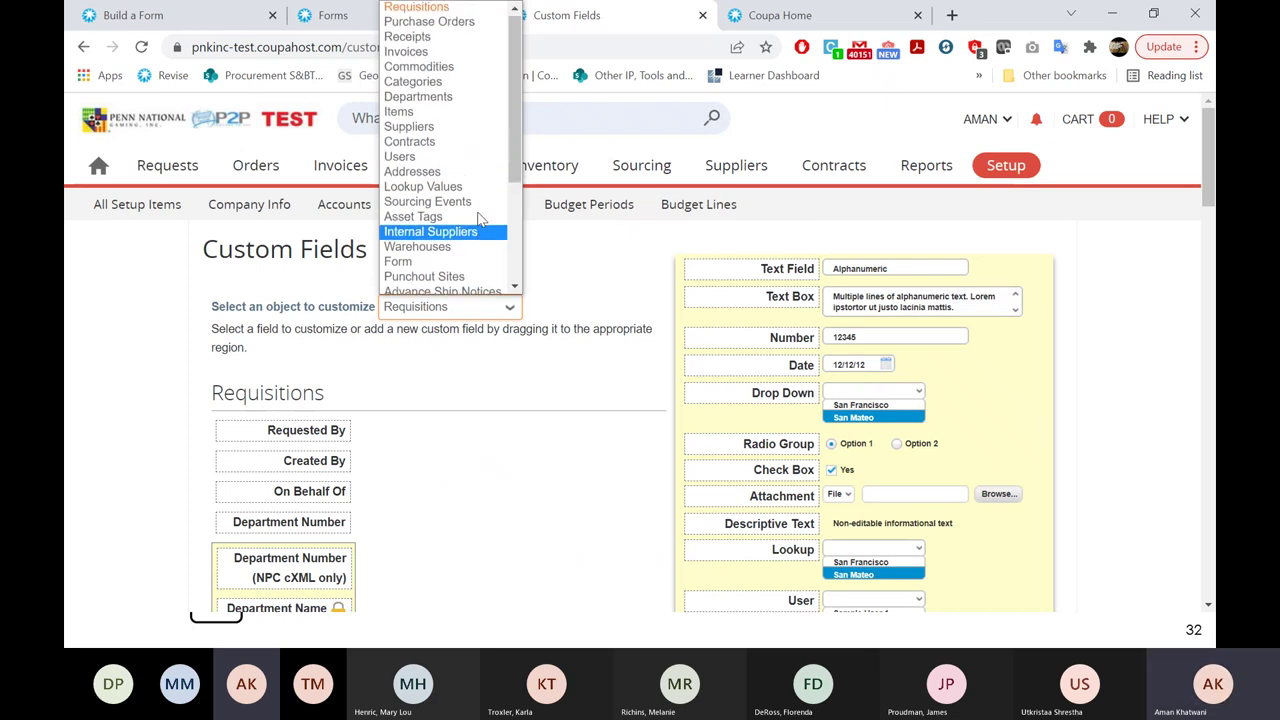
scroll(480, 218, "down", 1)
scroll(490, 220, "down", 3)
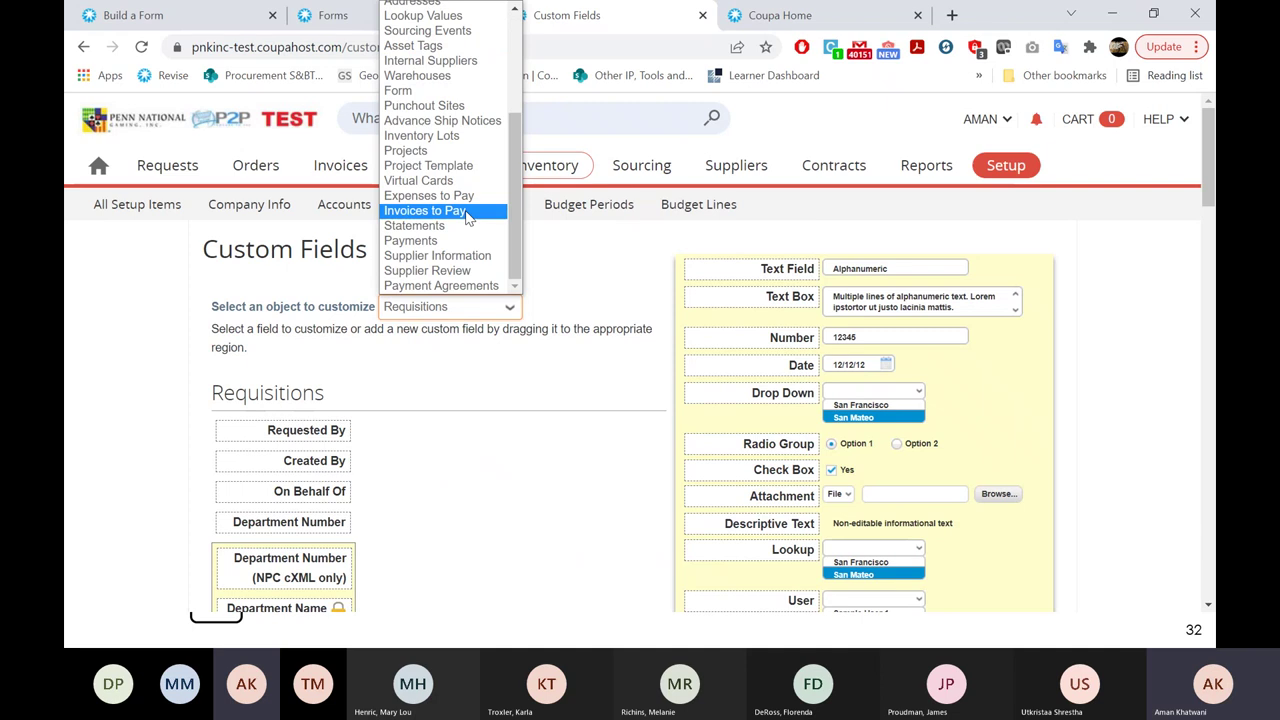
left_click(474, 256)
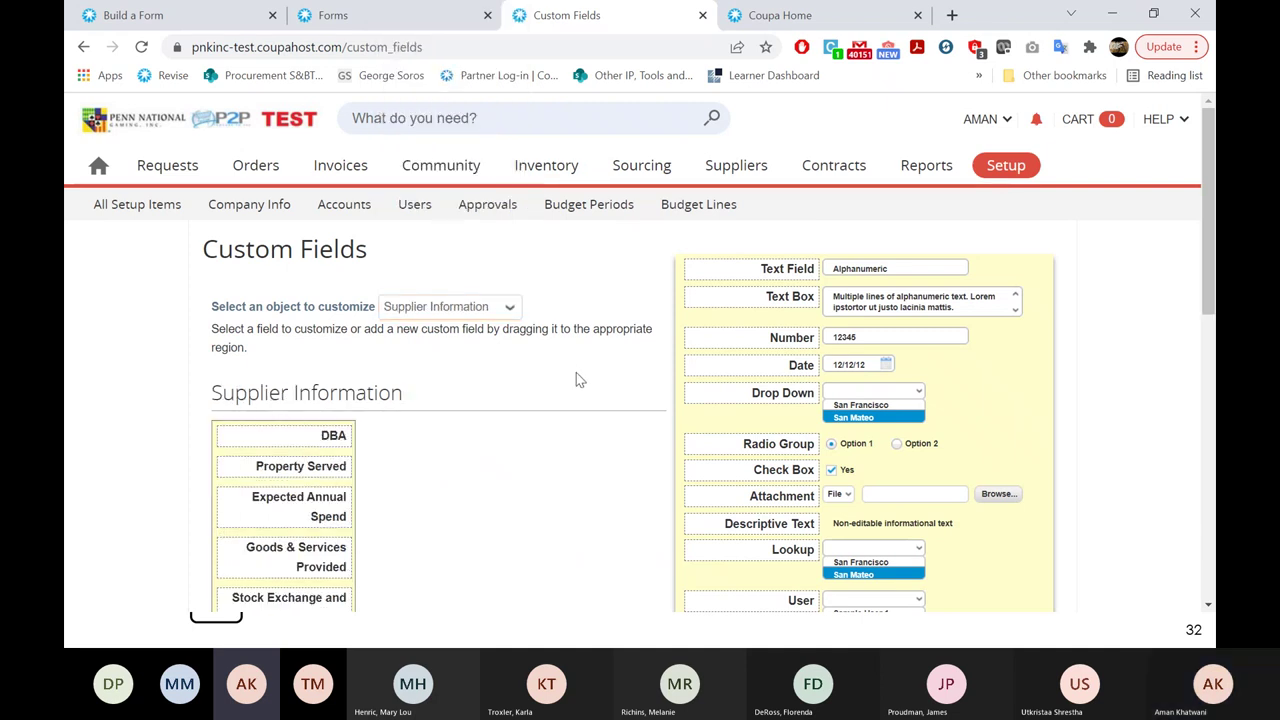
View the settings of the DBA custom field under Supplier Information and close them without changes.
scroll(505, 366, "down", 4)
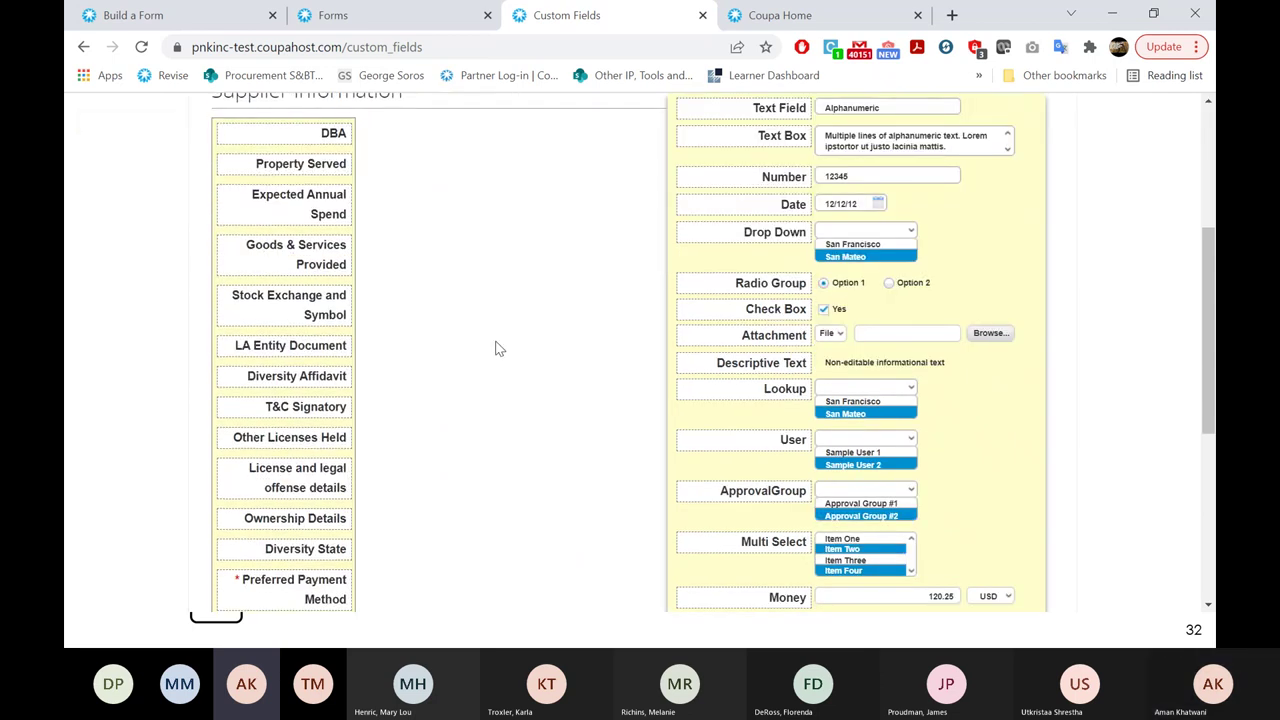
left_click(335, 136)
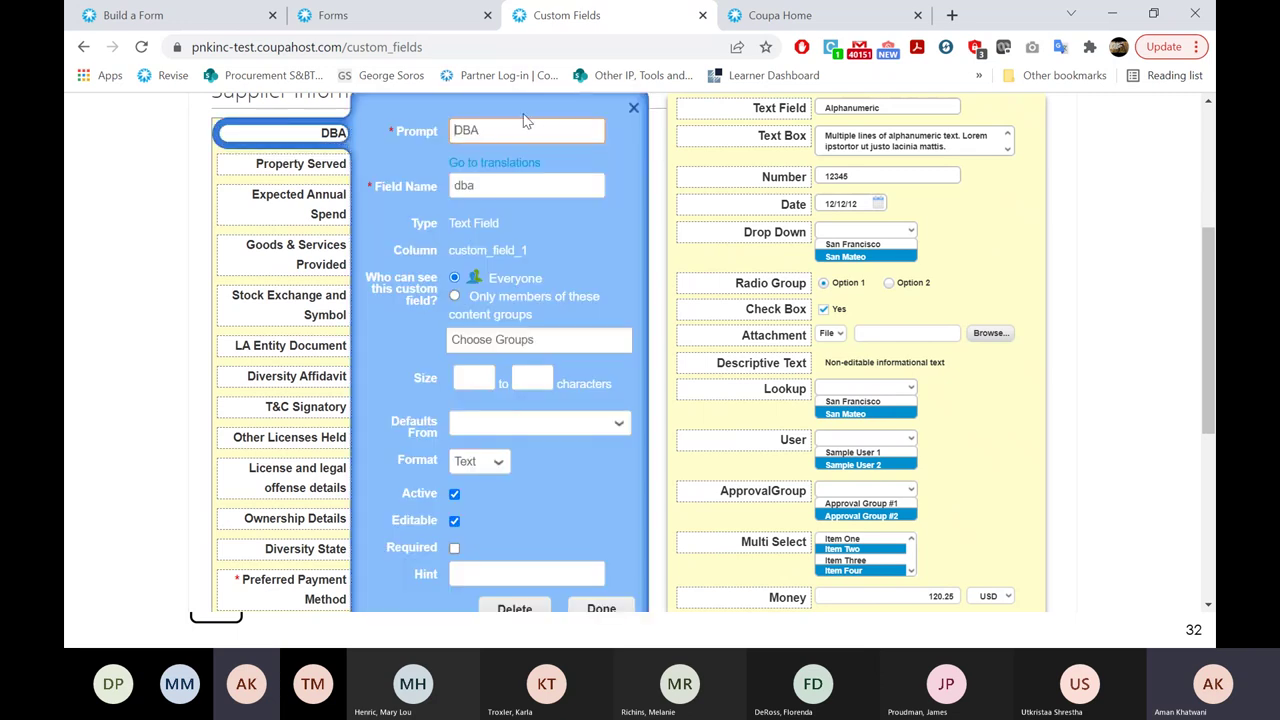
left_click(633, 110)
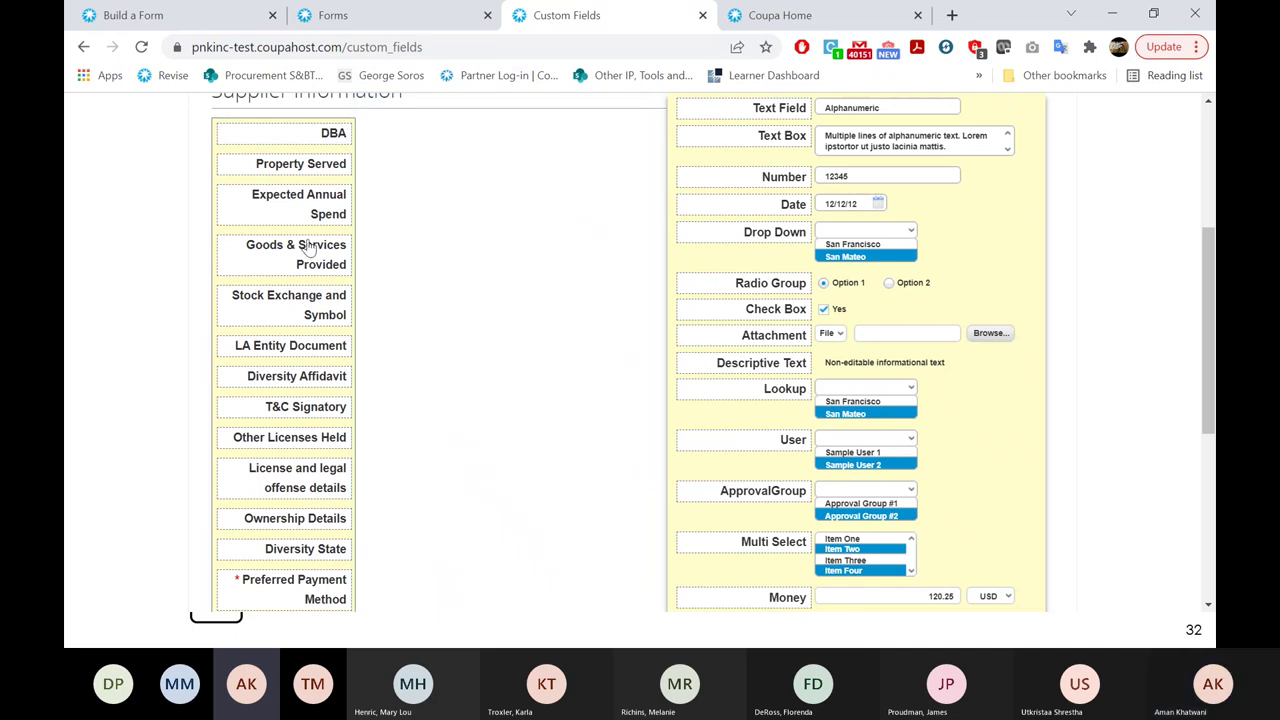
Switch to the Custom Fields slide, check back on the Supplier Information fields in Coupa, and return to the slide.
key("alt+Tab")
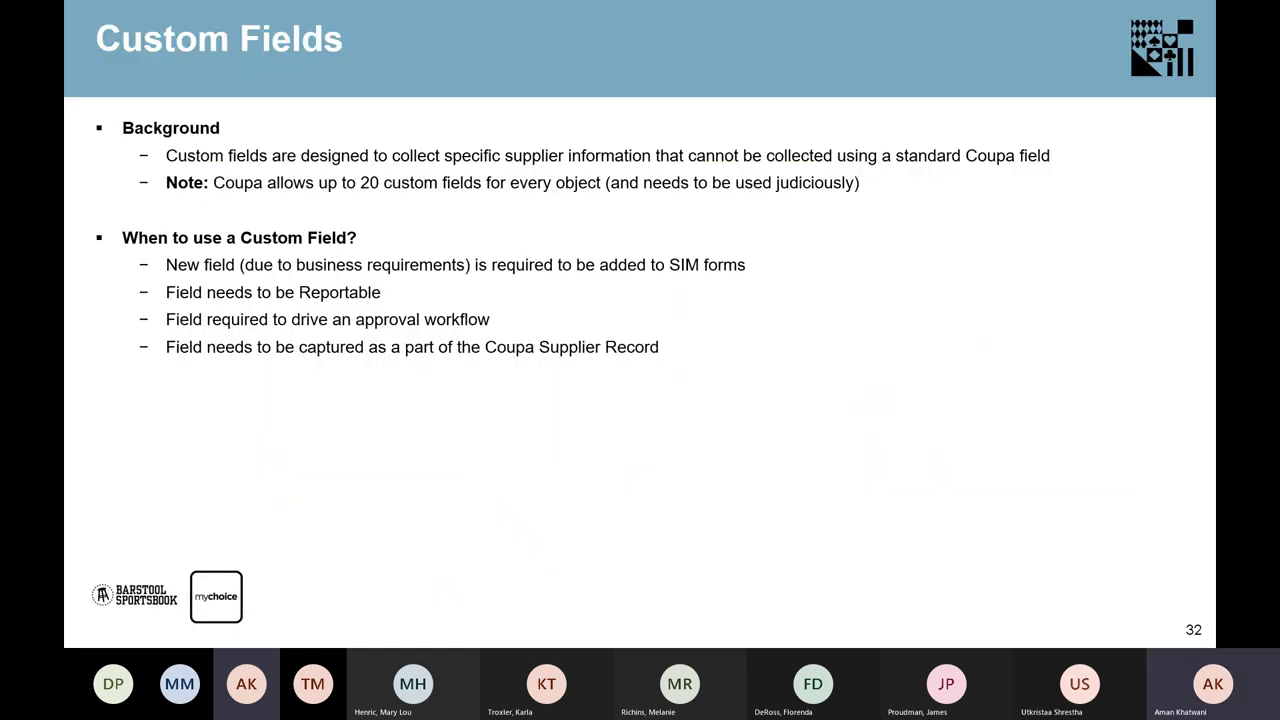
key("alt+Tab")
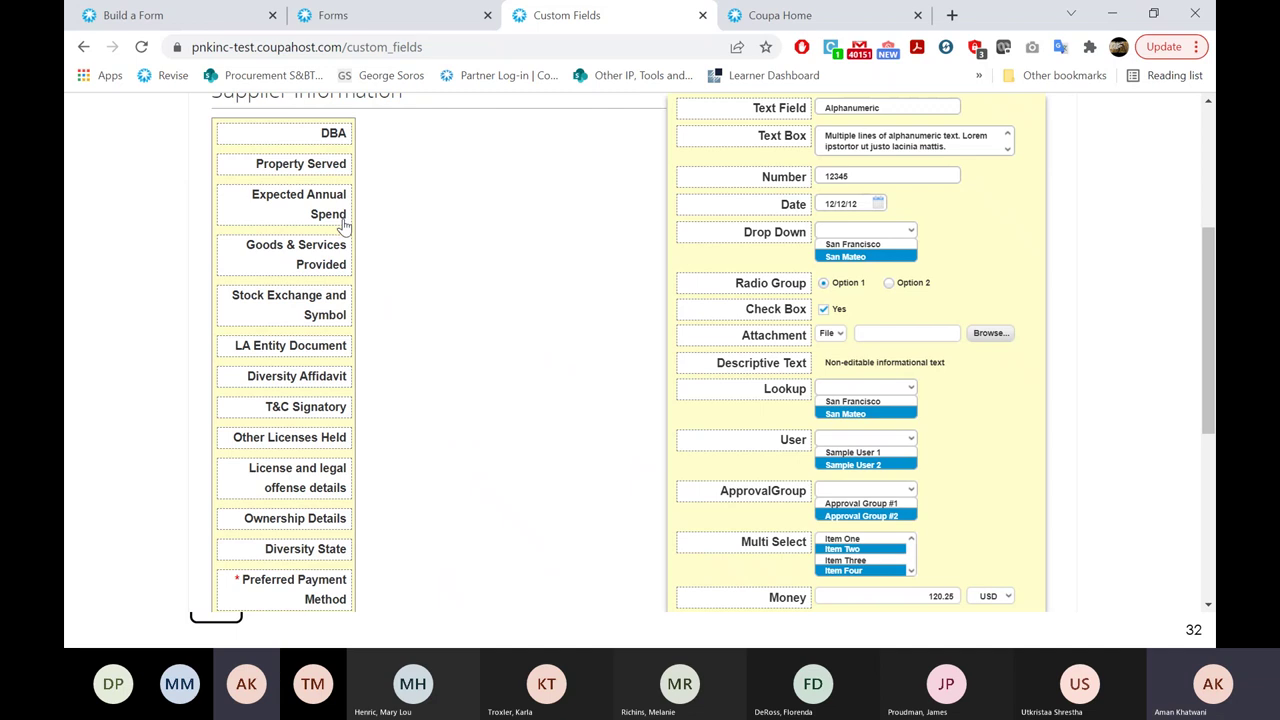
key("alt+Tab")
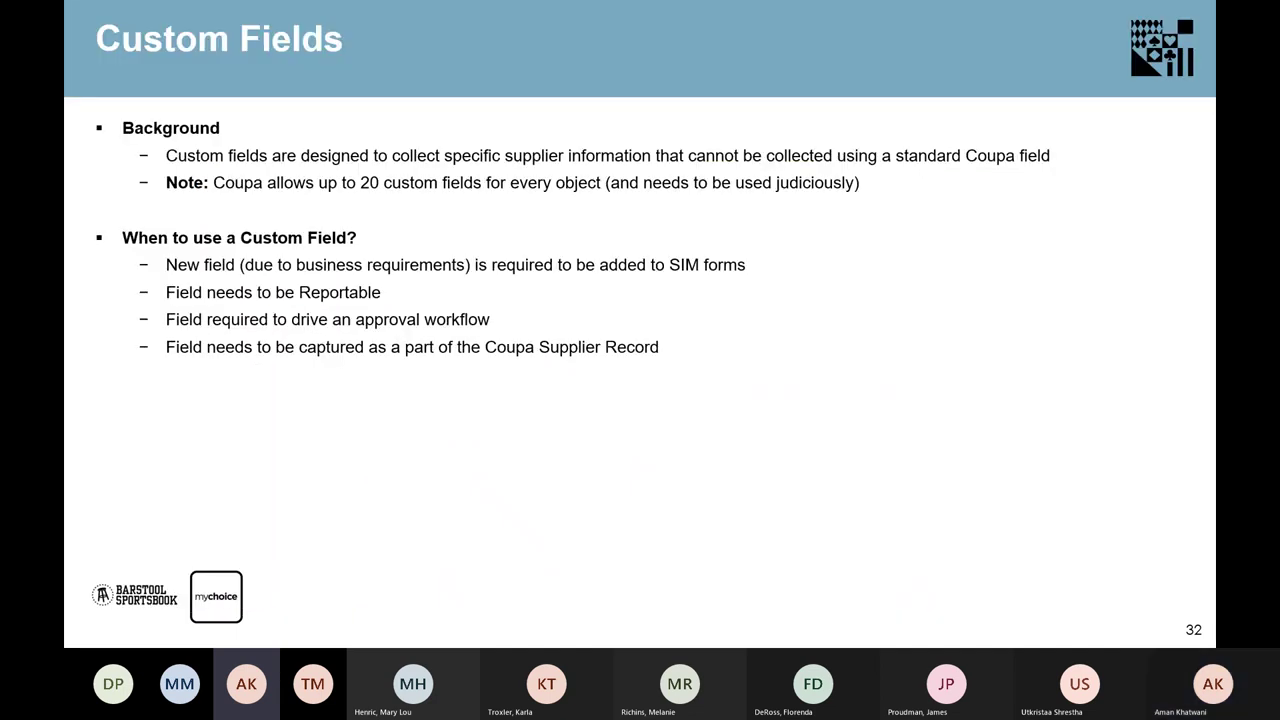